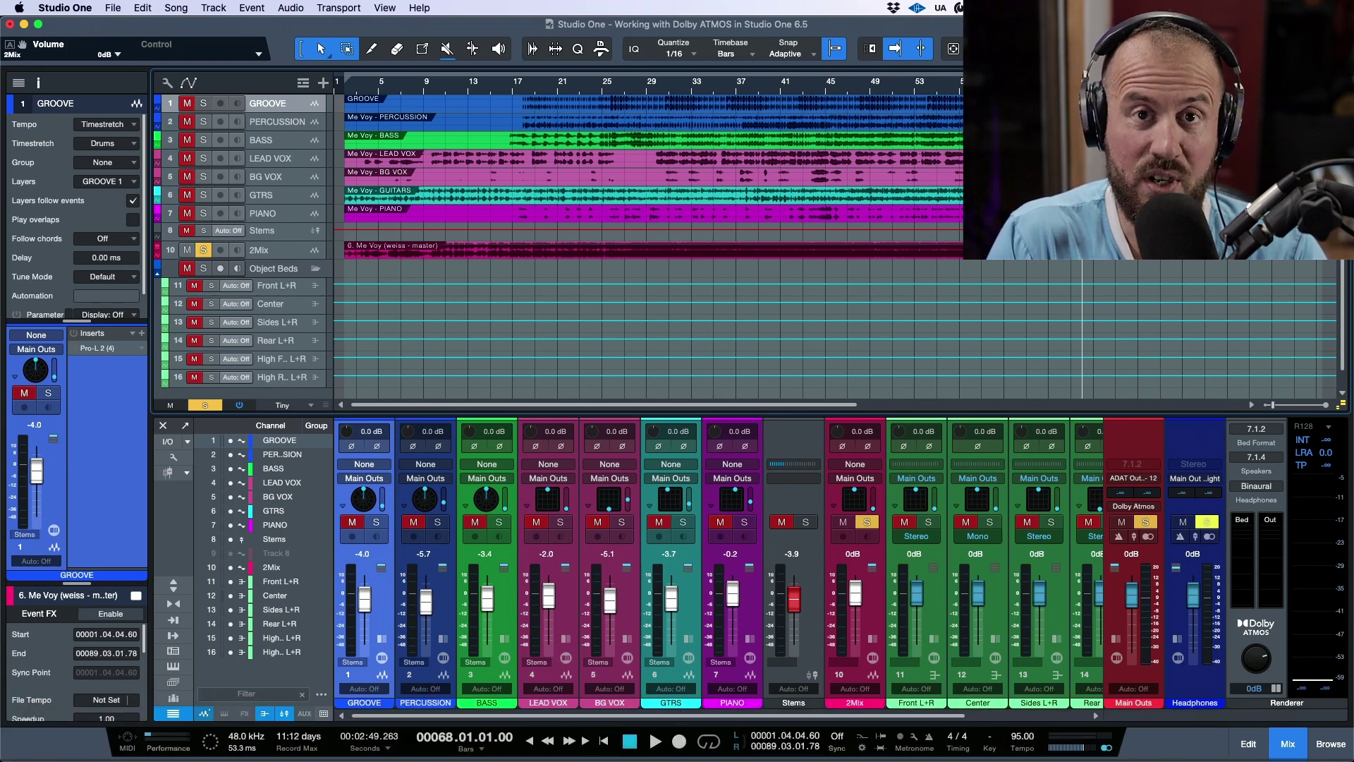
# Step: Enlarge the GROOVE track and examine its channel format choices, from Mono to 9.1.6, without changing the selection
pyautogui.press('z')
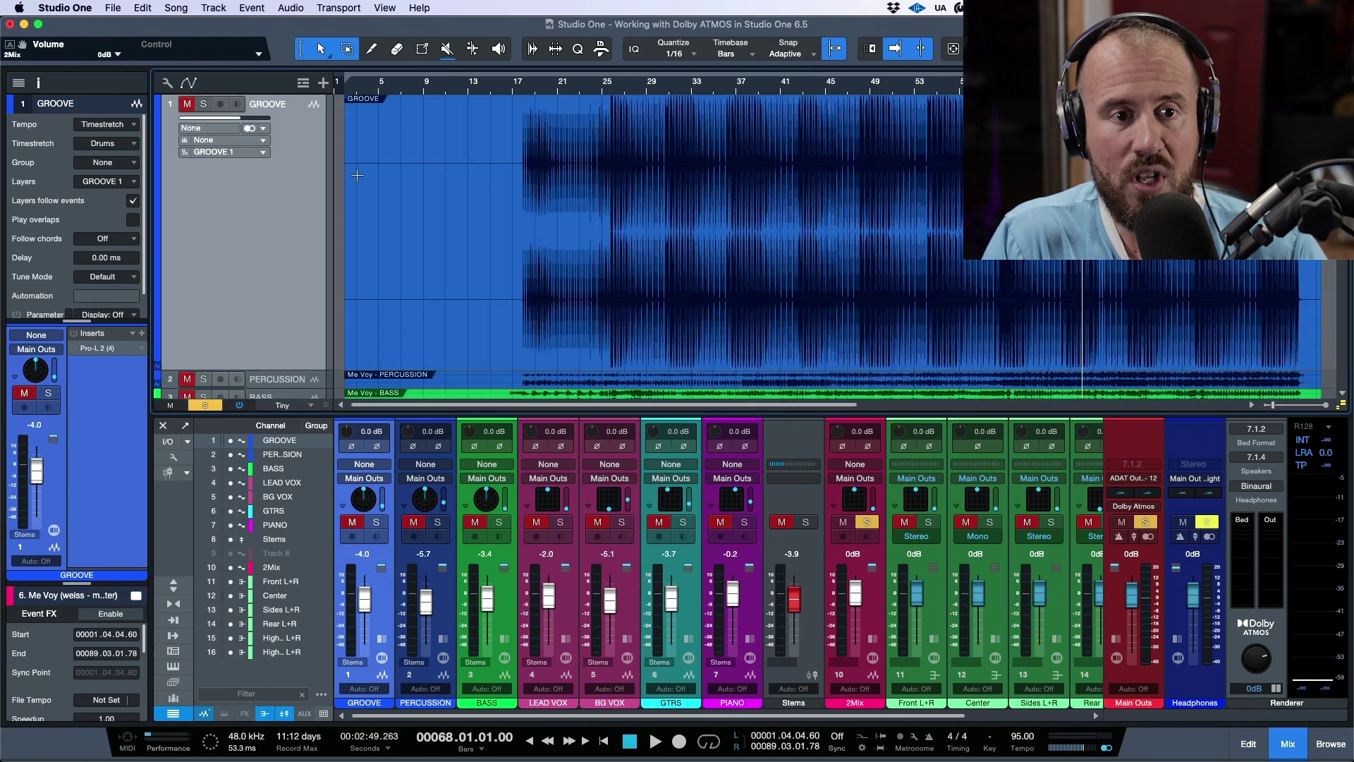
pyautogui.click(262, 129)
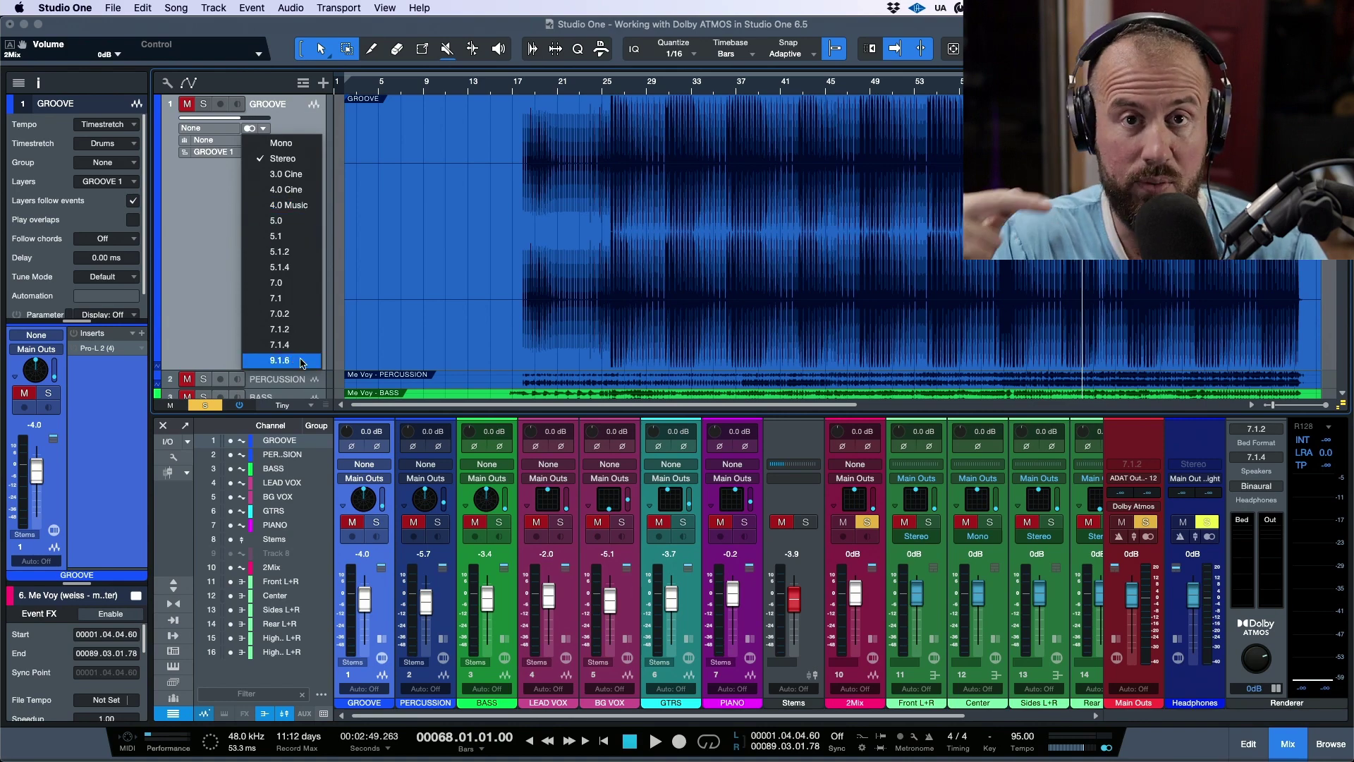
pyautogui.click(213, 275)
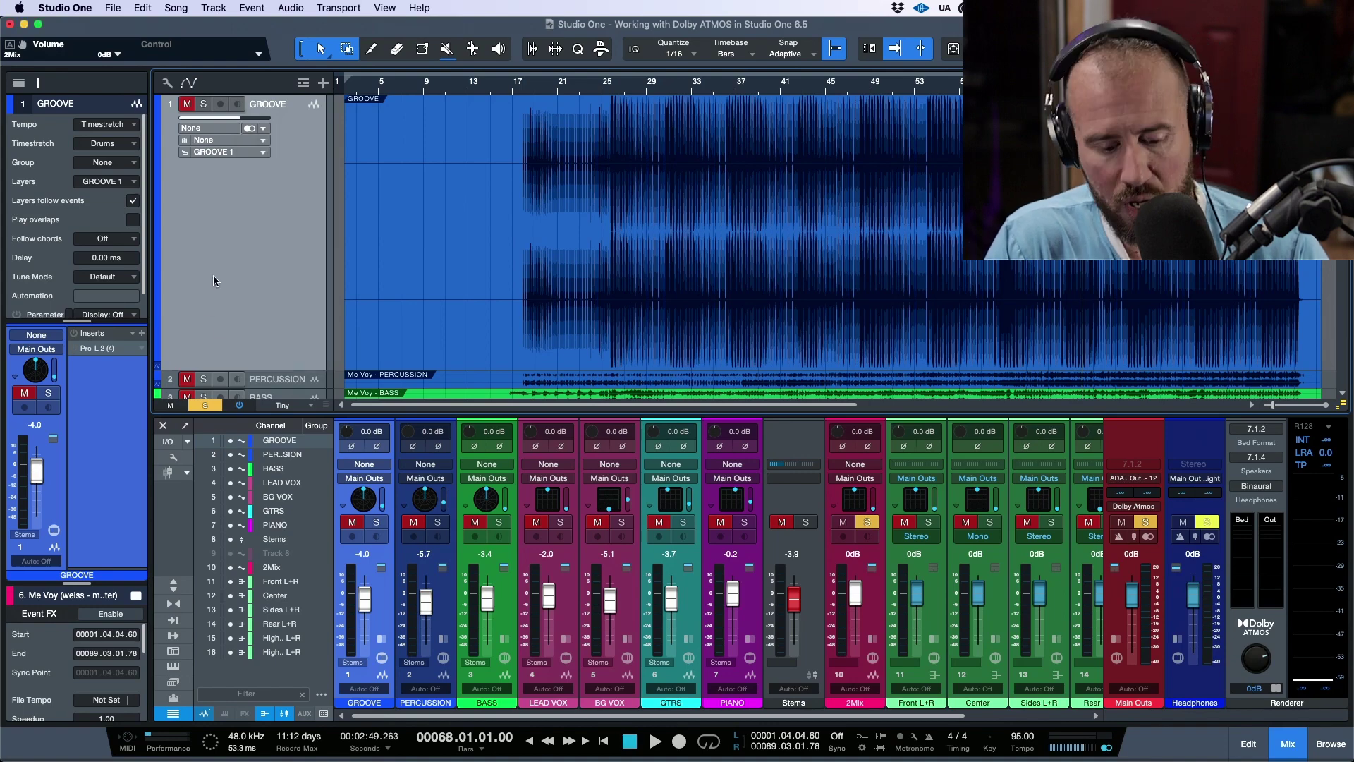
pyautogui.press('z')
# Step: Open the song's Spatial Audio settings, declining to apply changes to the audio I/O setup
pyautogui.press('super+shift+comma')
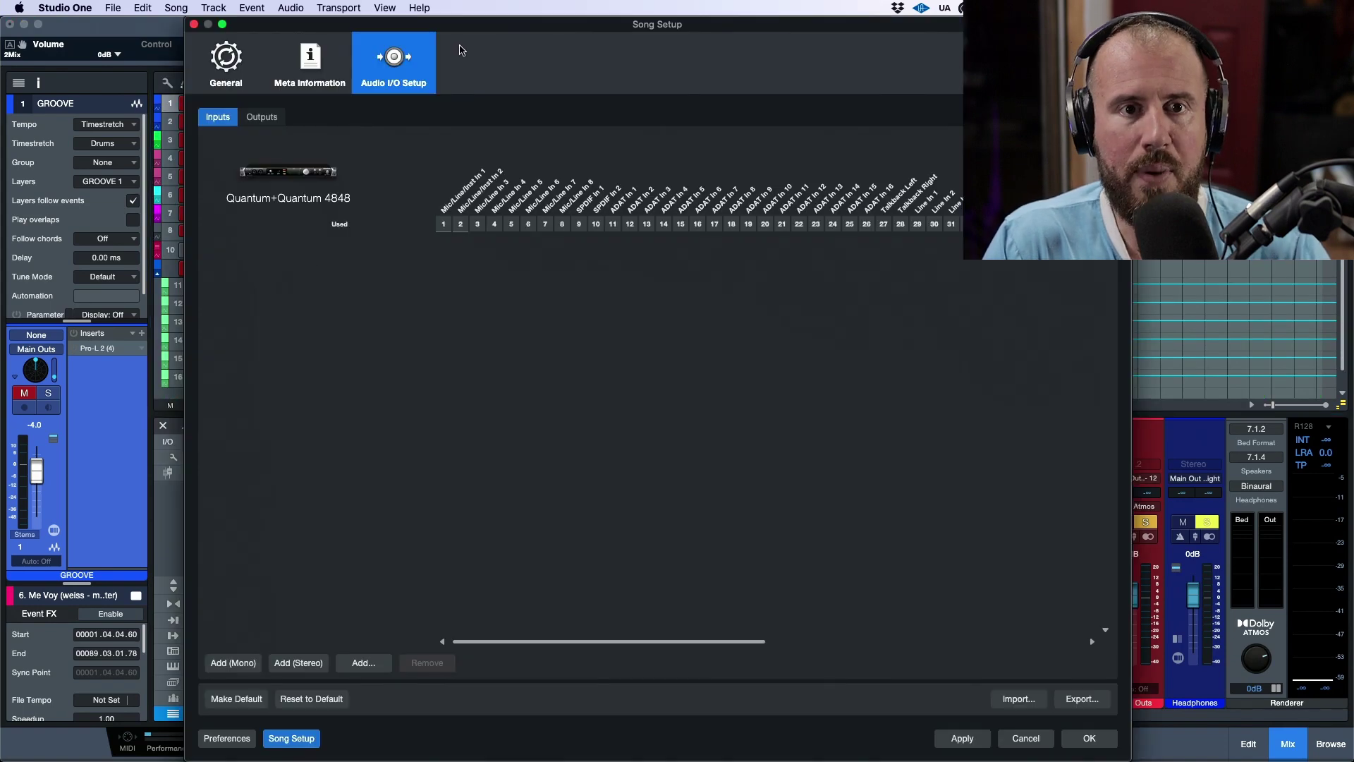
pyautogui.click(224, 56)
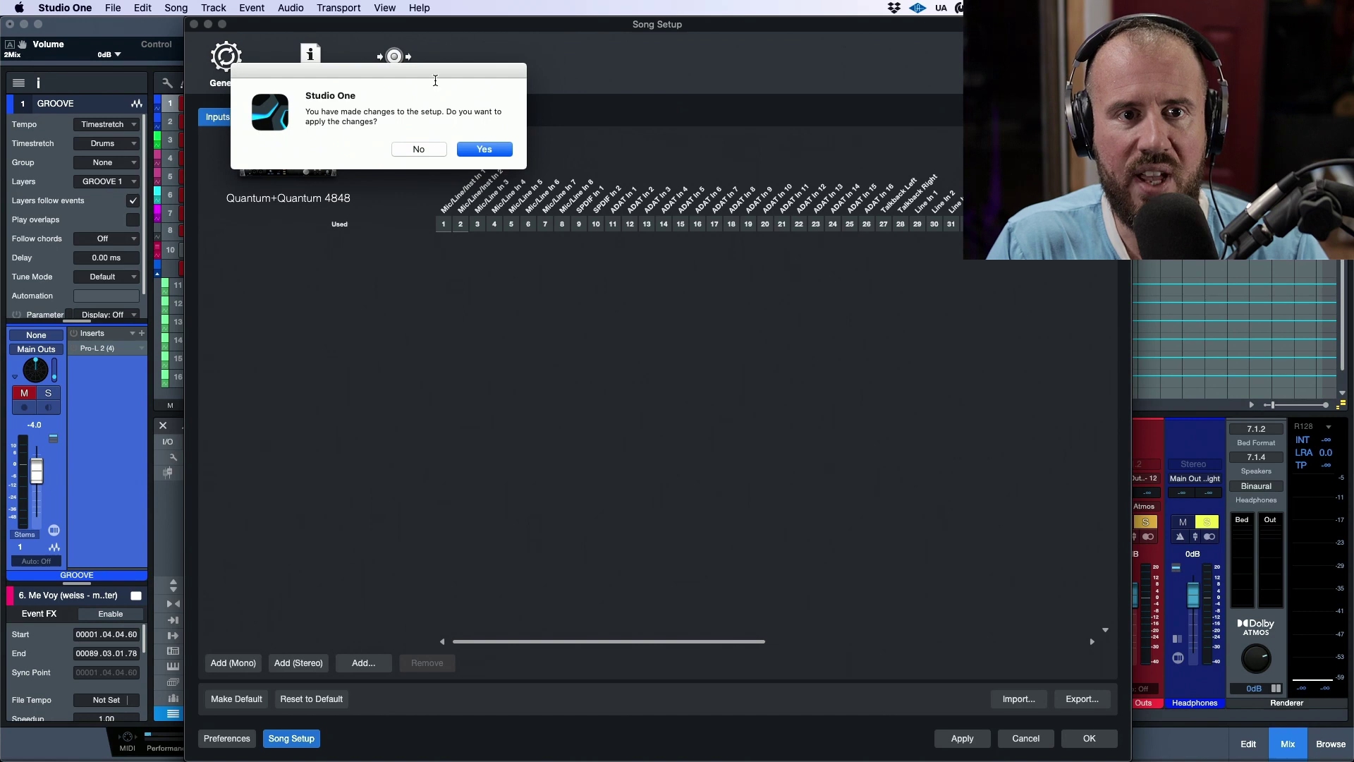
pyautogui.click(409, 150)
pyautogui.click(331, 117)
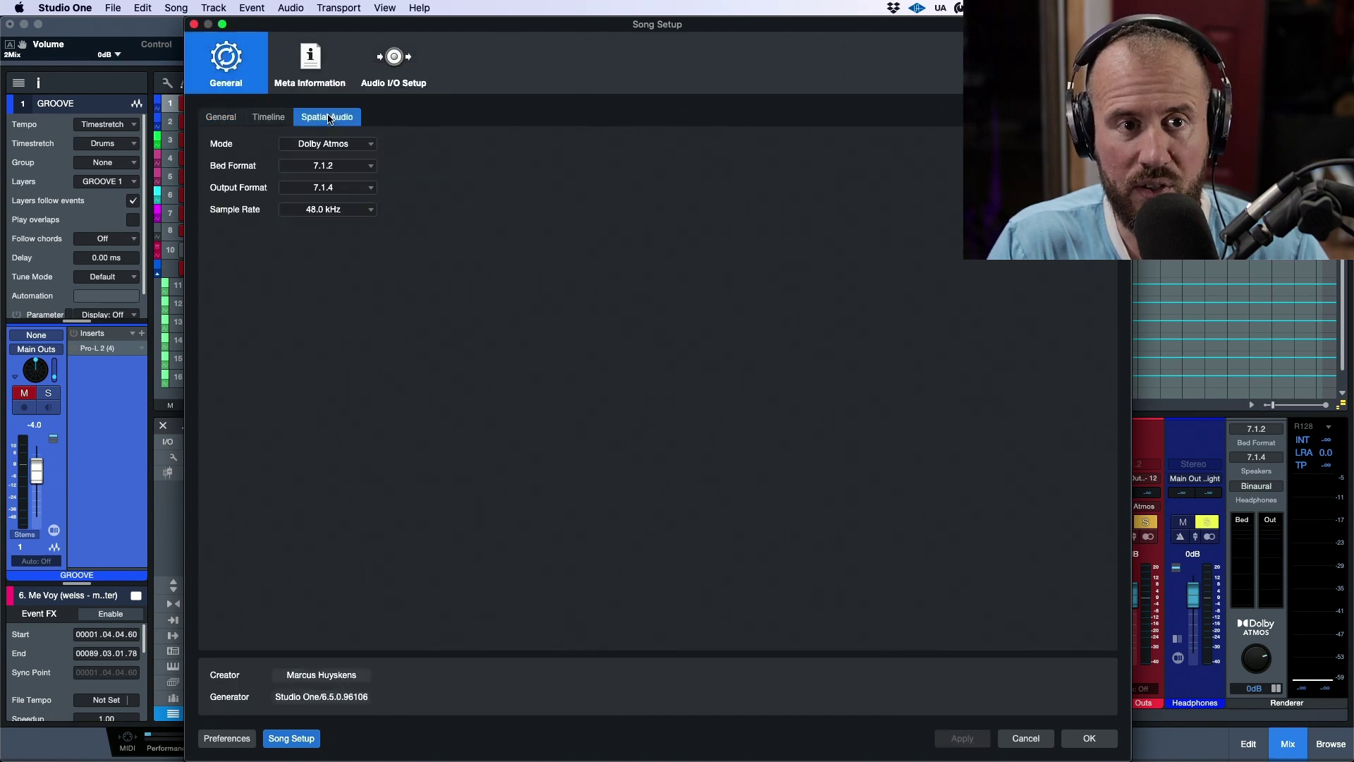
# Step: Switch the spatial audio mode to Surround to inspect its output formats, and return it to Dolby Atmos
pyautogui.click(353, 145)
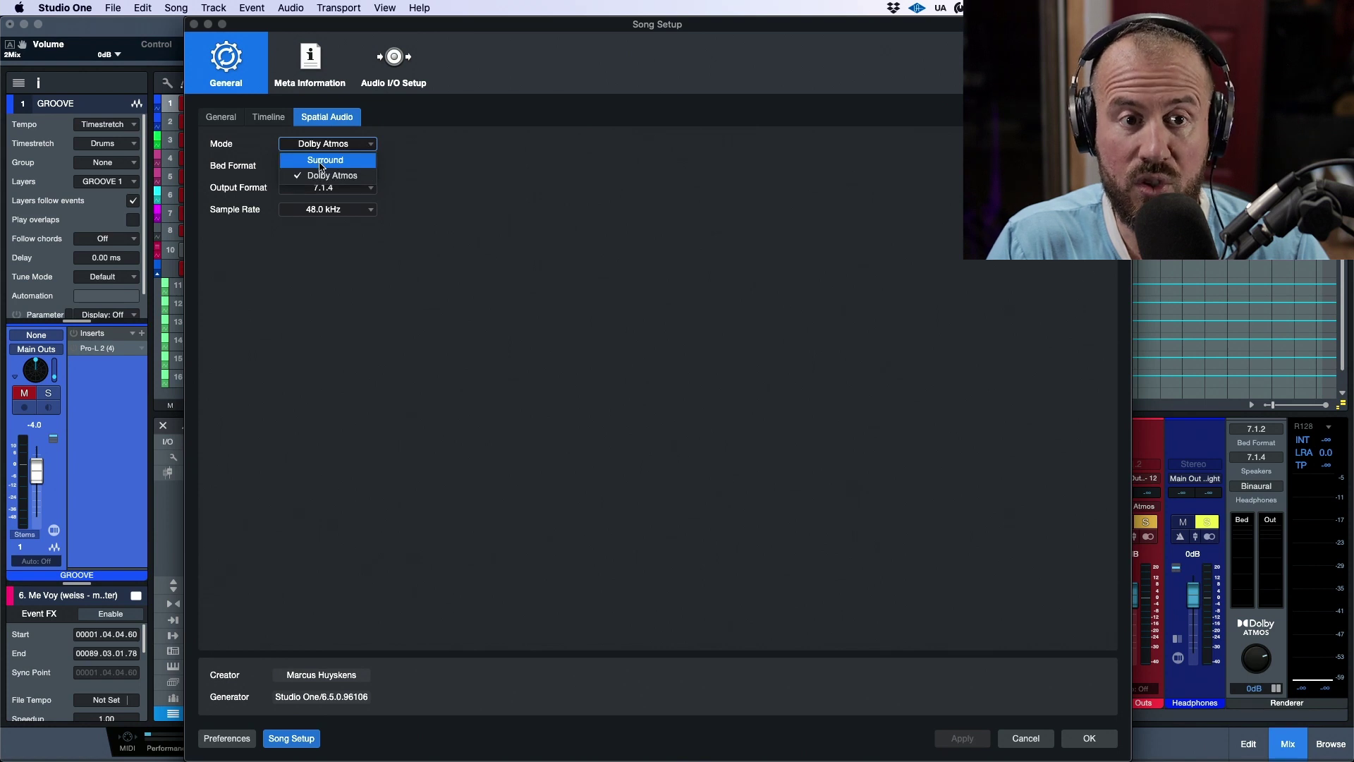
pyautogui.click(321, 161)
pyautogui.click(354, 172)
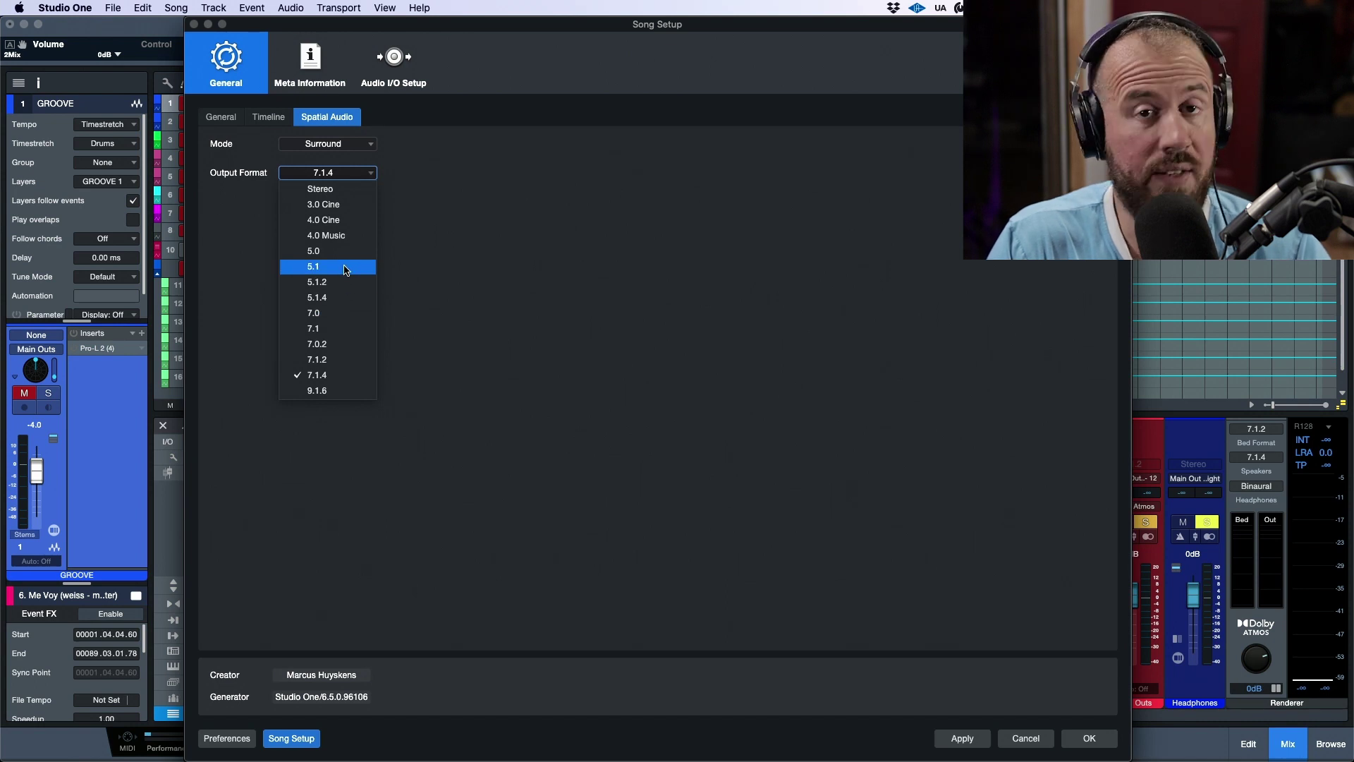
pyautogui.click(356, 145)
pyautogui.click(356, 144)
pyautogui.click(344, 176)
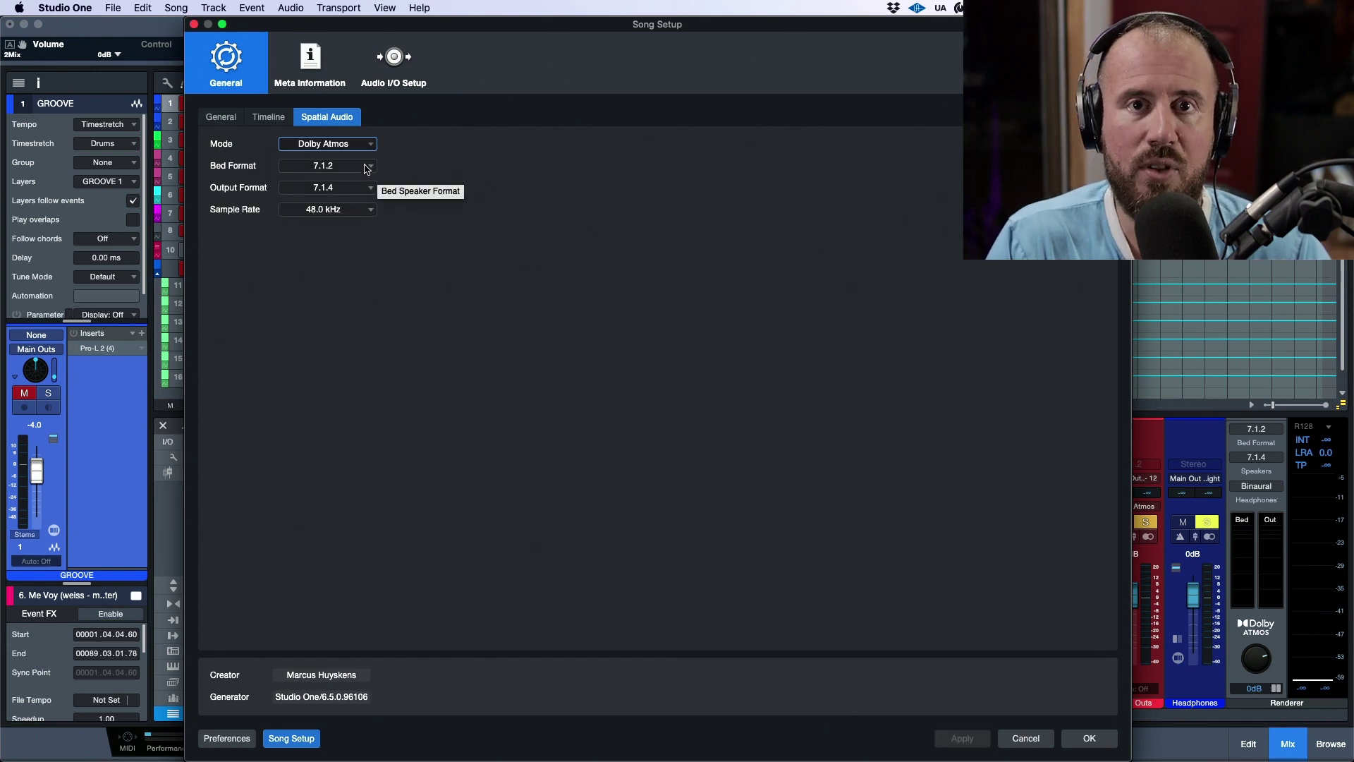
# Step: Examine the bed format and output format choices for Dolby Atmos mode, keeping 7.1.2 and 7.1.4
pyautogui.click(367, 167)
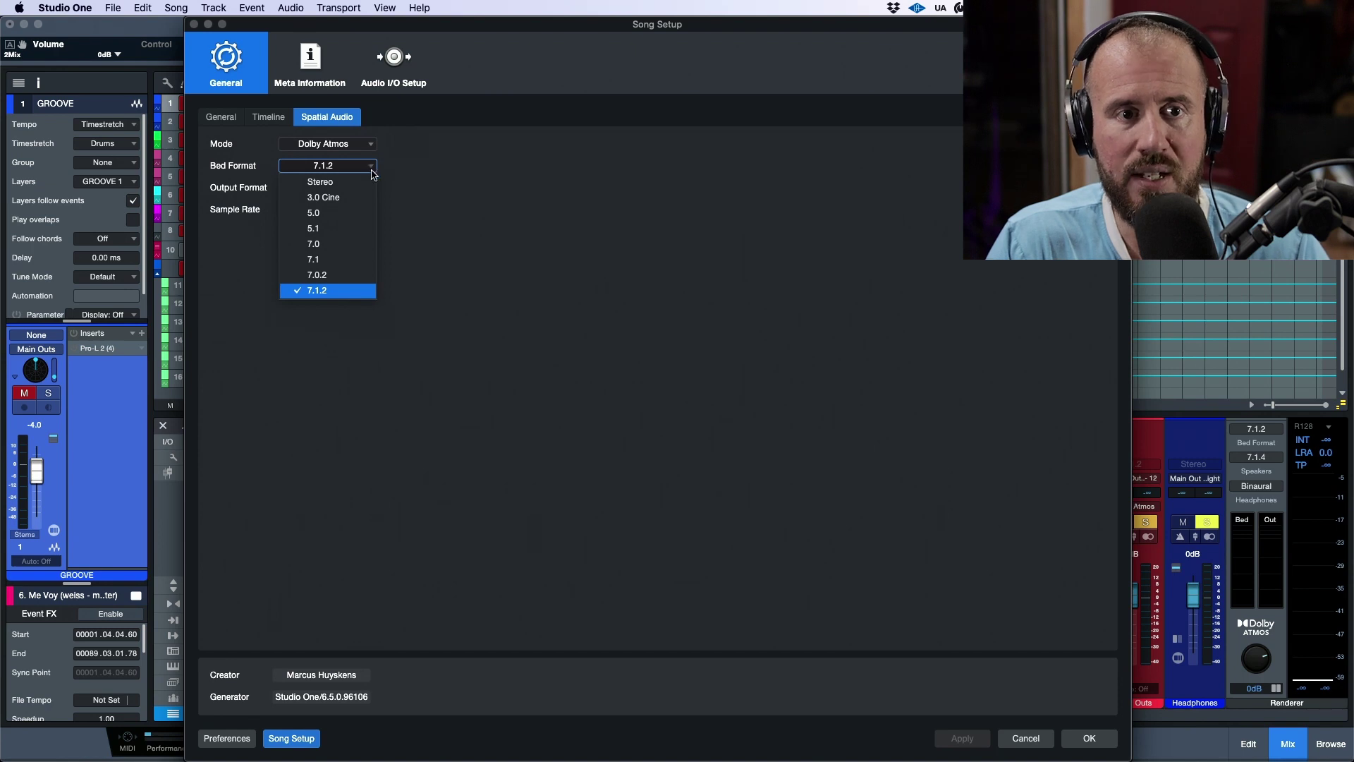
pyautogui.click(491, 282)
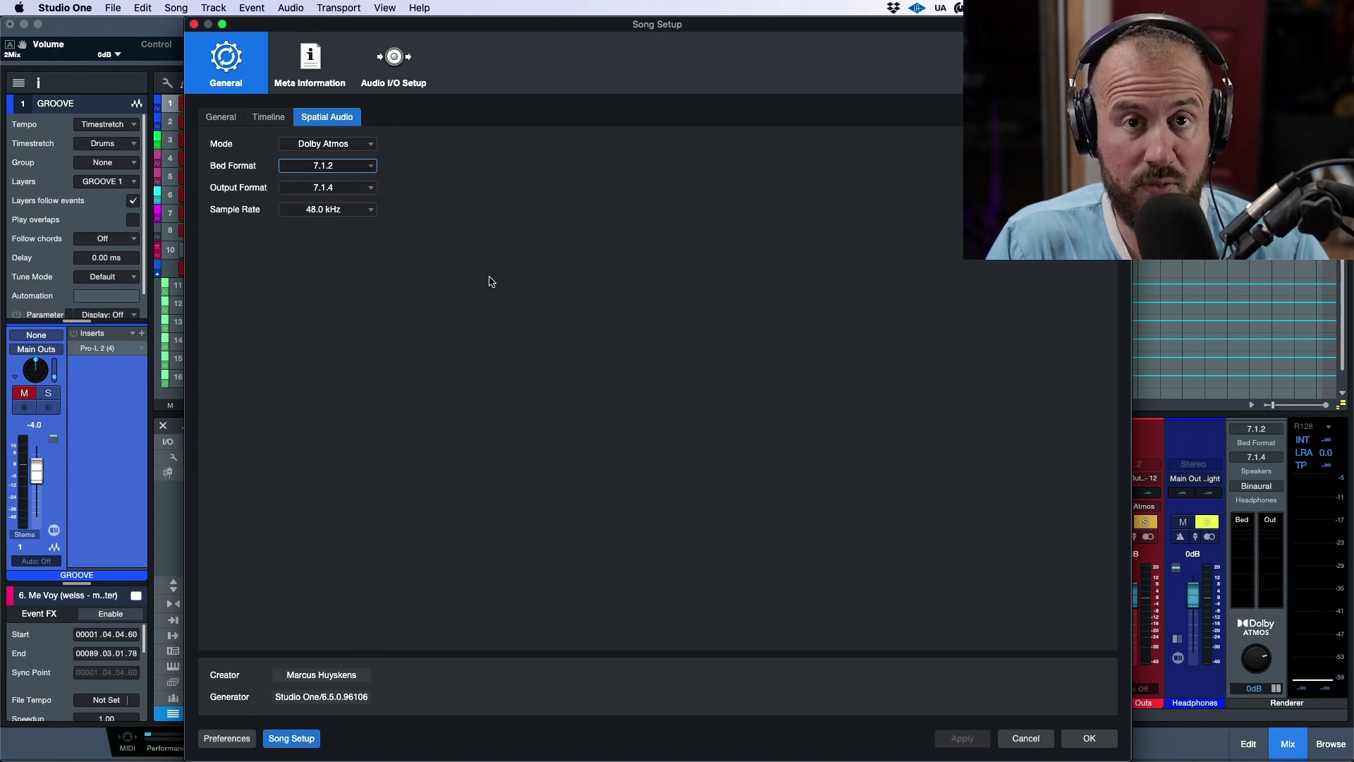
pyautogui.click(367, 190)
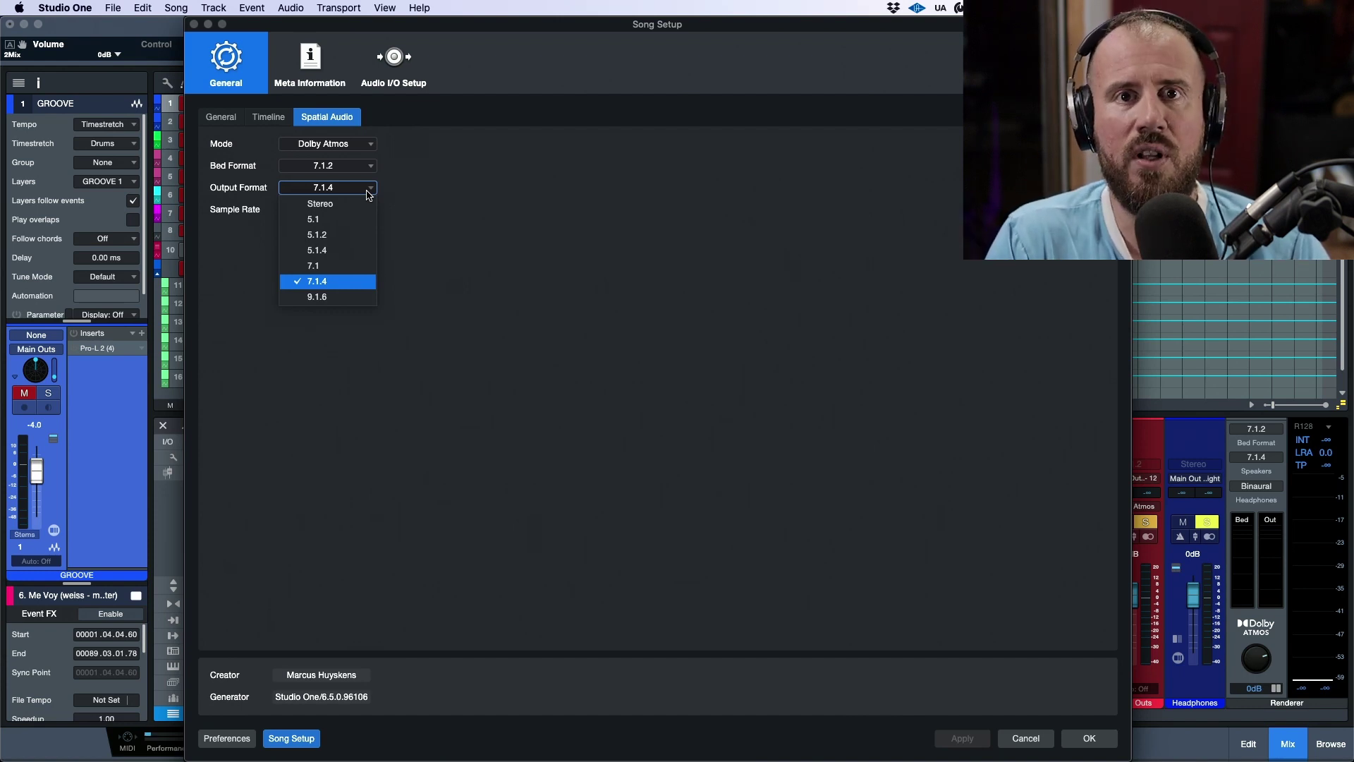
pyautogui.click(493, 211)
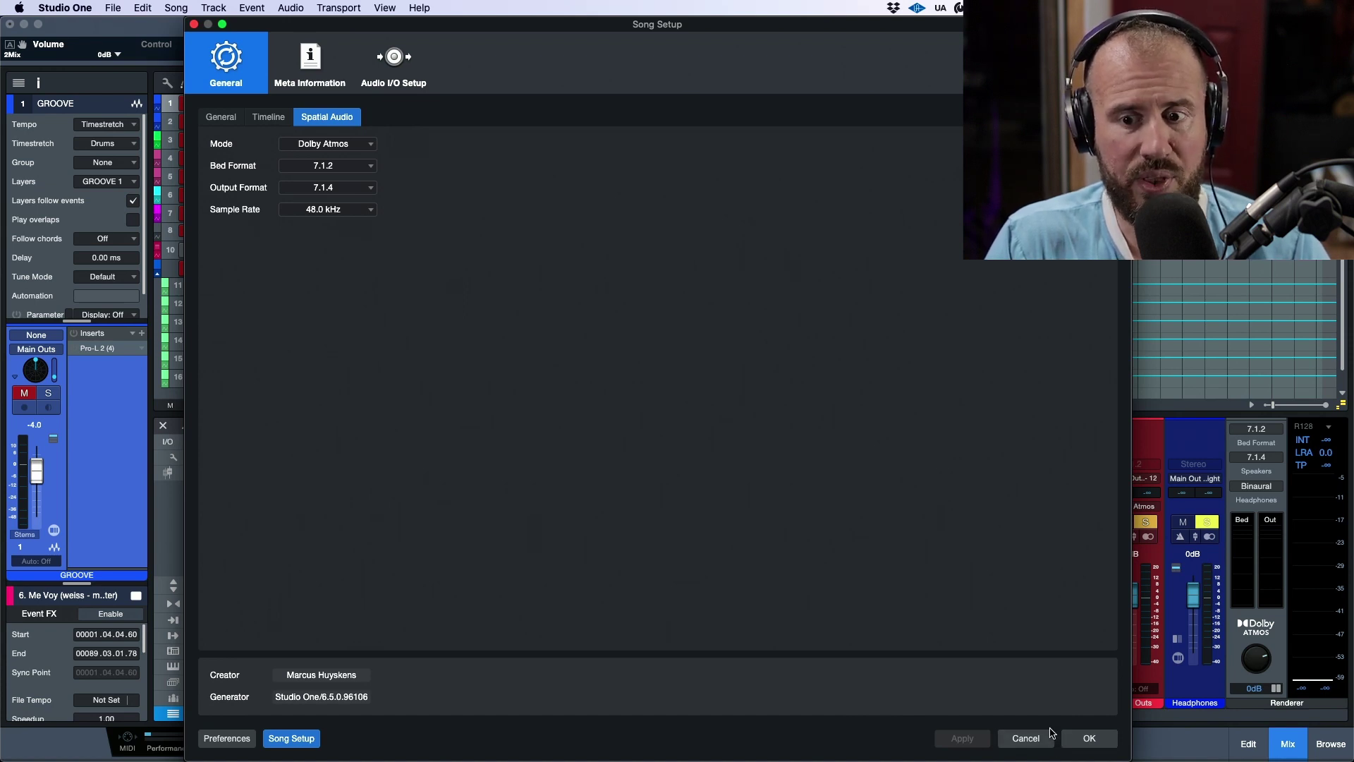
pyautogui.click(1087, 738)
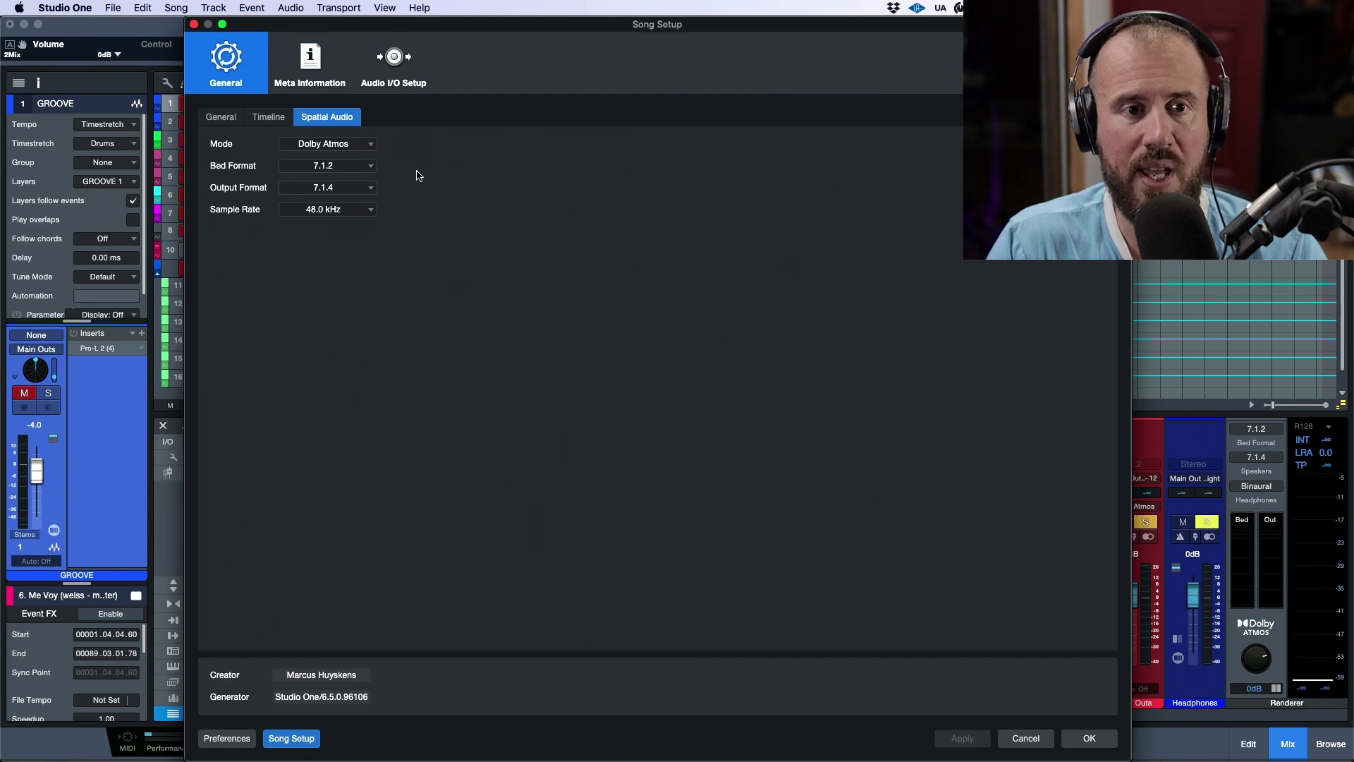
# Step: Check the bed, output and sample rate options, keep 48.0 kHz, and confirm the song setup
pyautogui.click(367, 167)
pyautogui.click(514, 198)
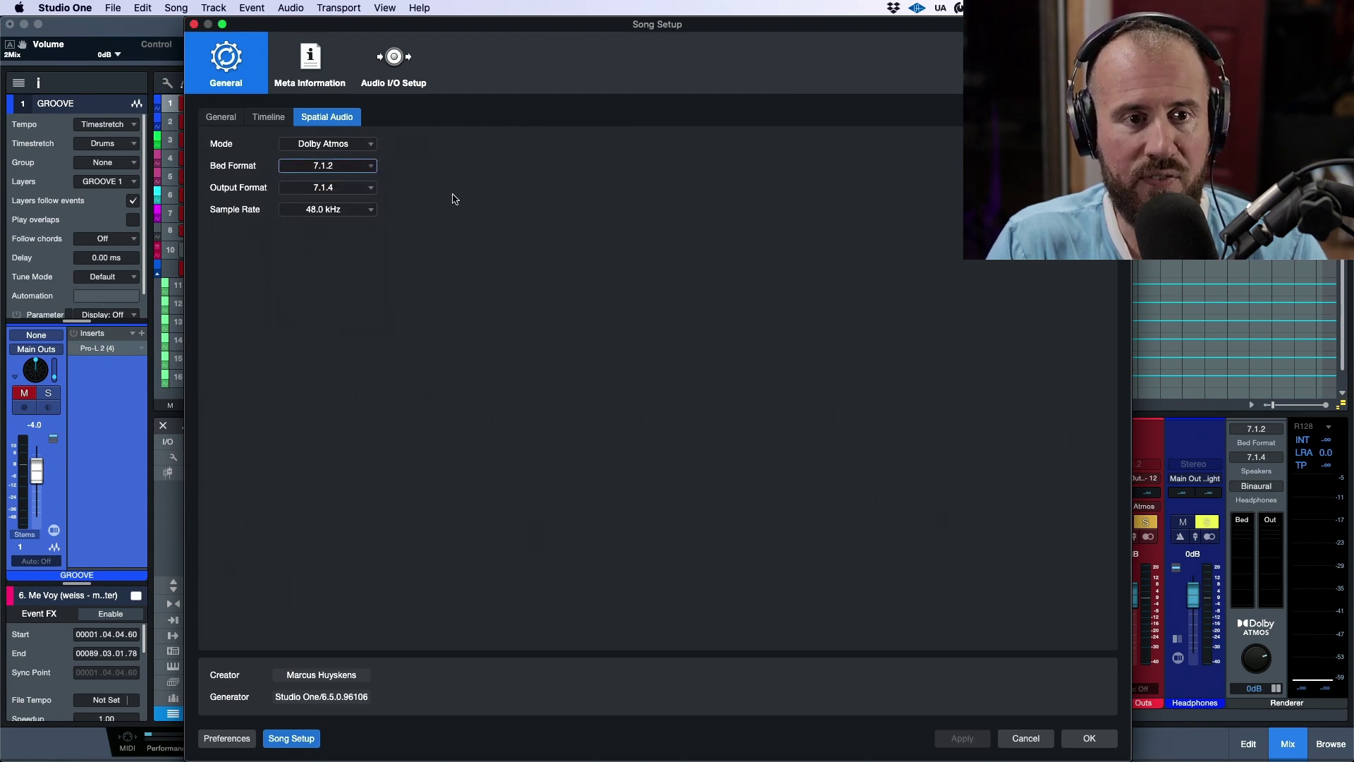
pyautogui.click(350, 190)
pyautogui.click(512, 212)
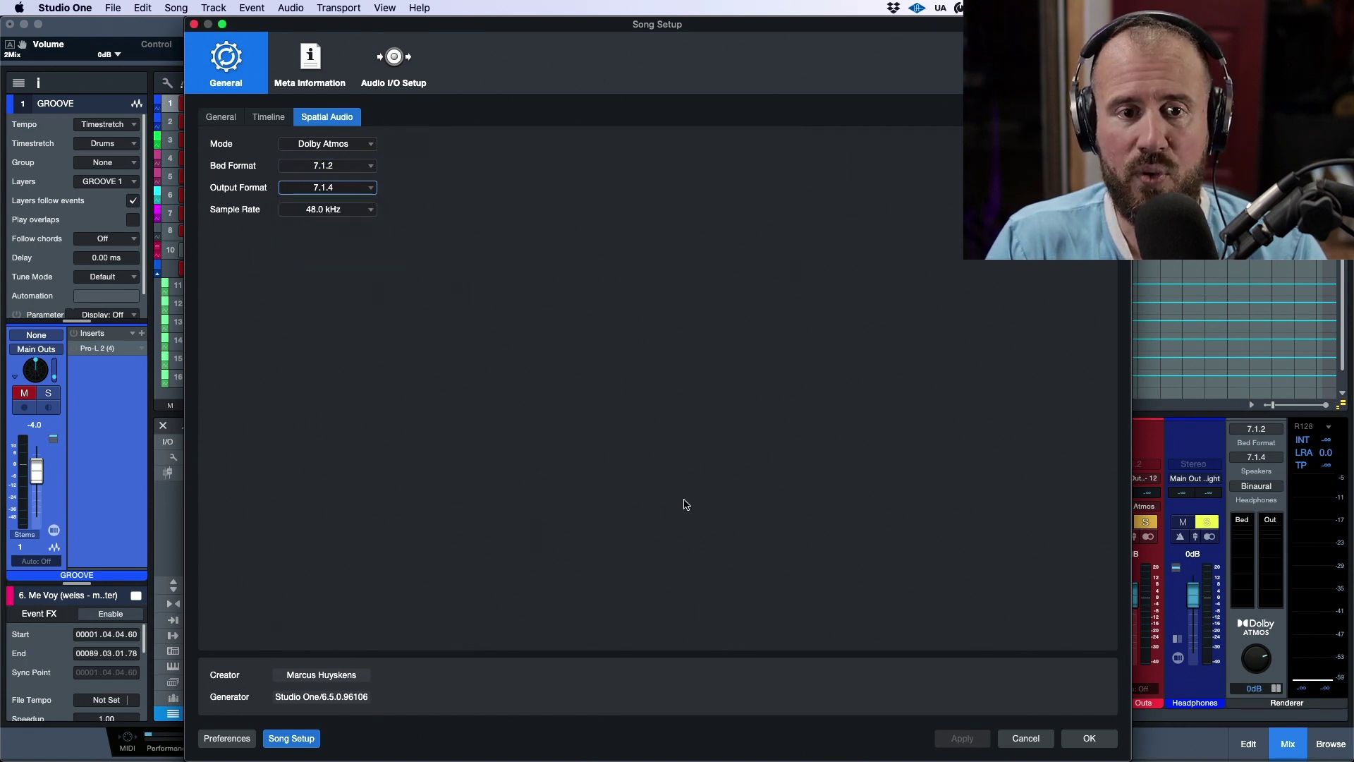
pyautogui.click(369, 212)
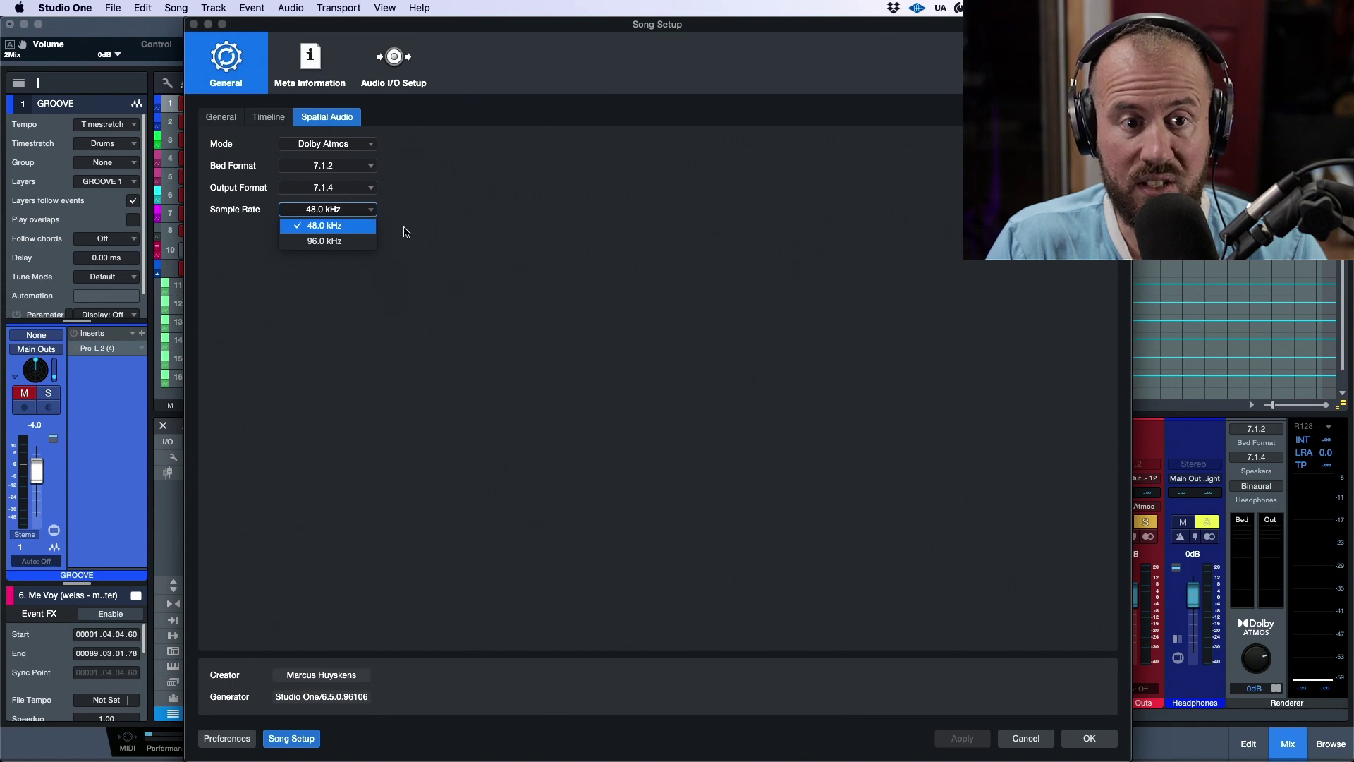
pyautogui.click(368, 214)
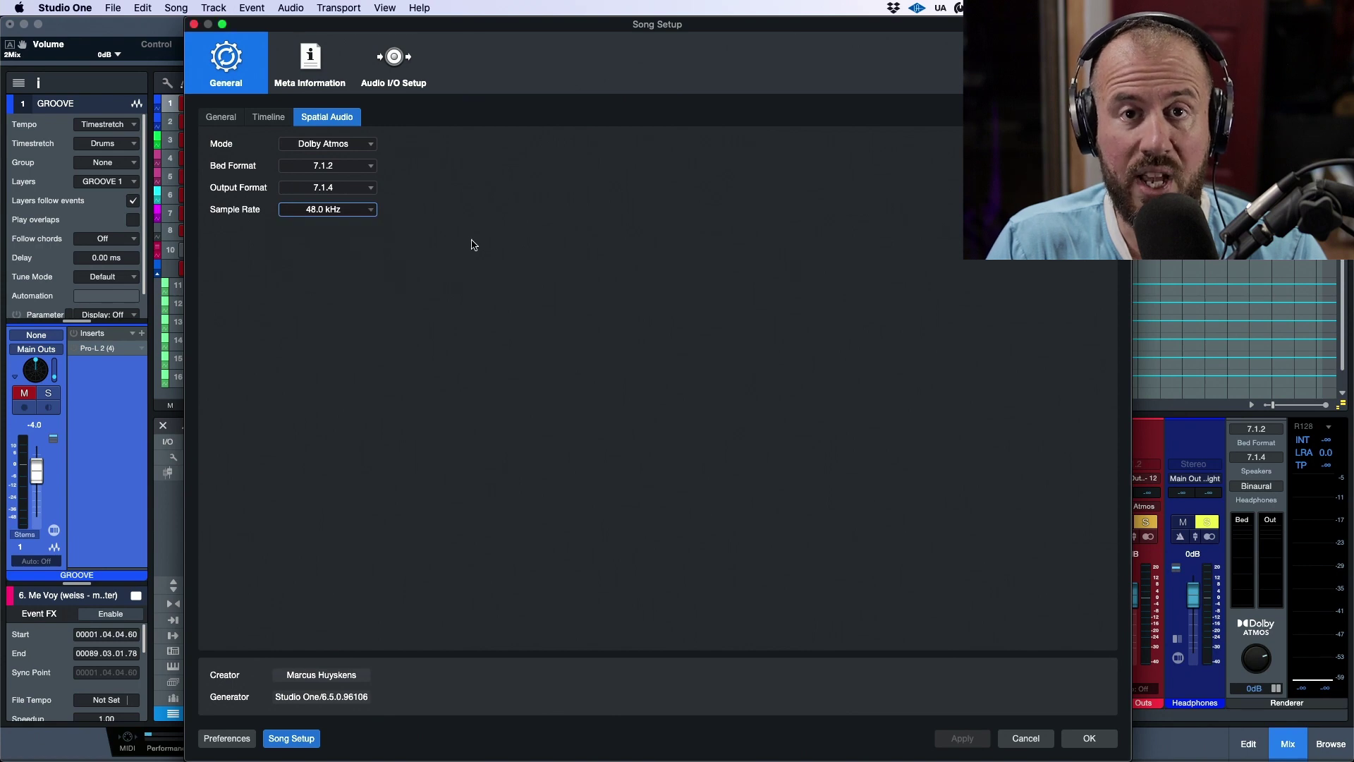
pyautogui.click(1090, 738)
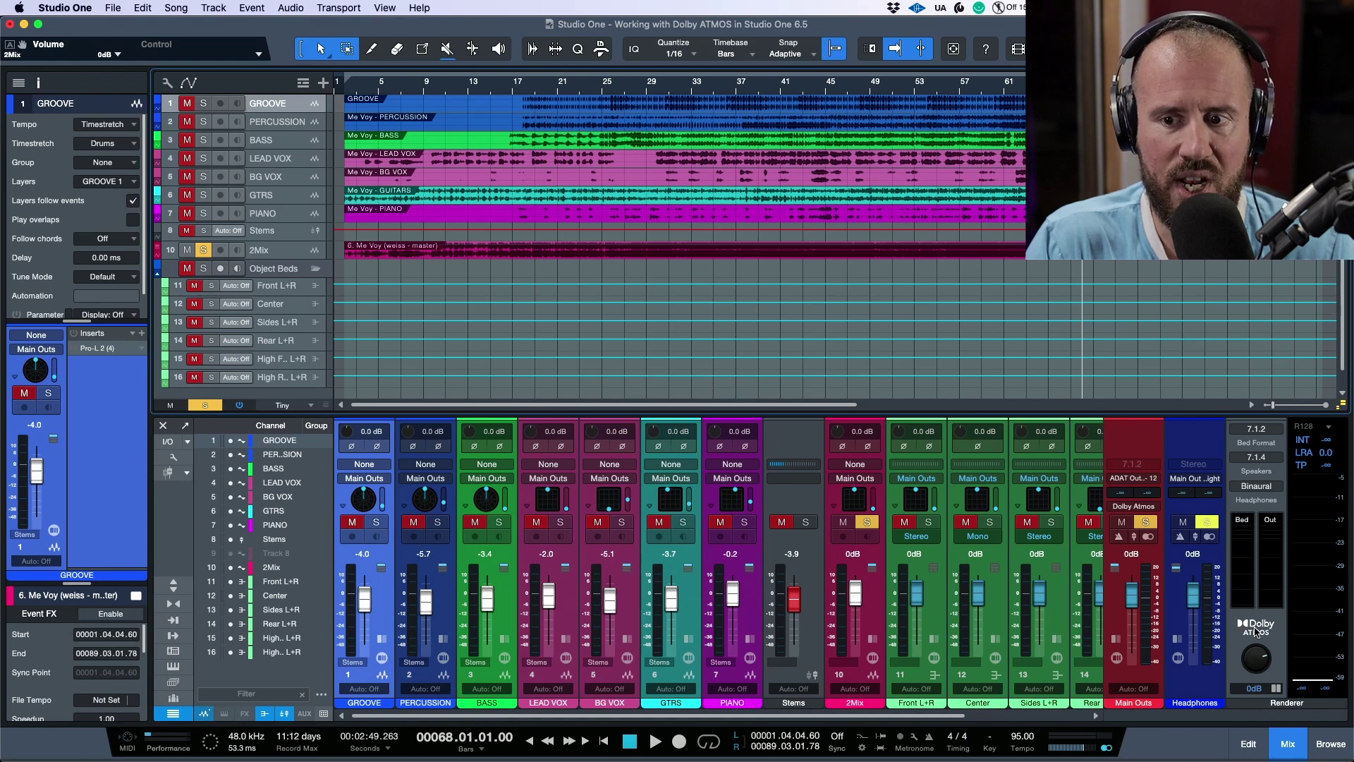
# Step: Open the Dolby Atmos Renderer and inspect its downmix and trim settings and the headphone format options
pyautogui.click(1255, 628)
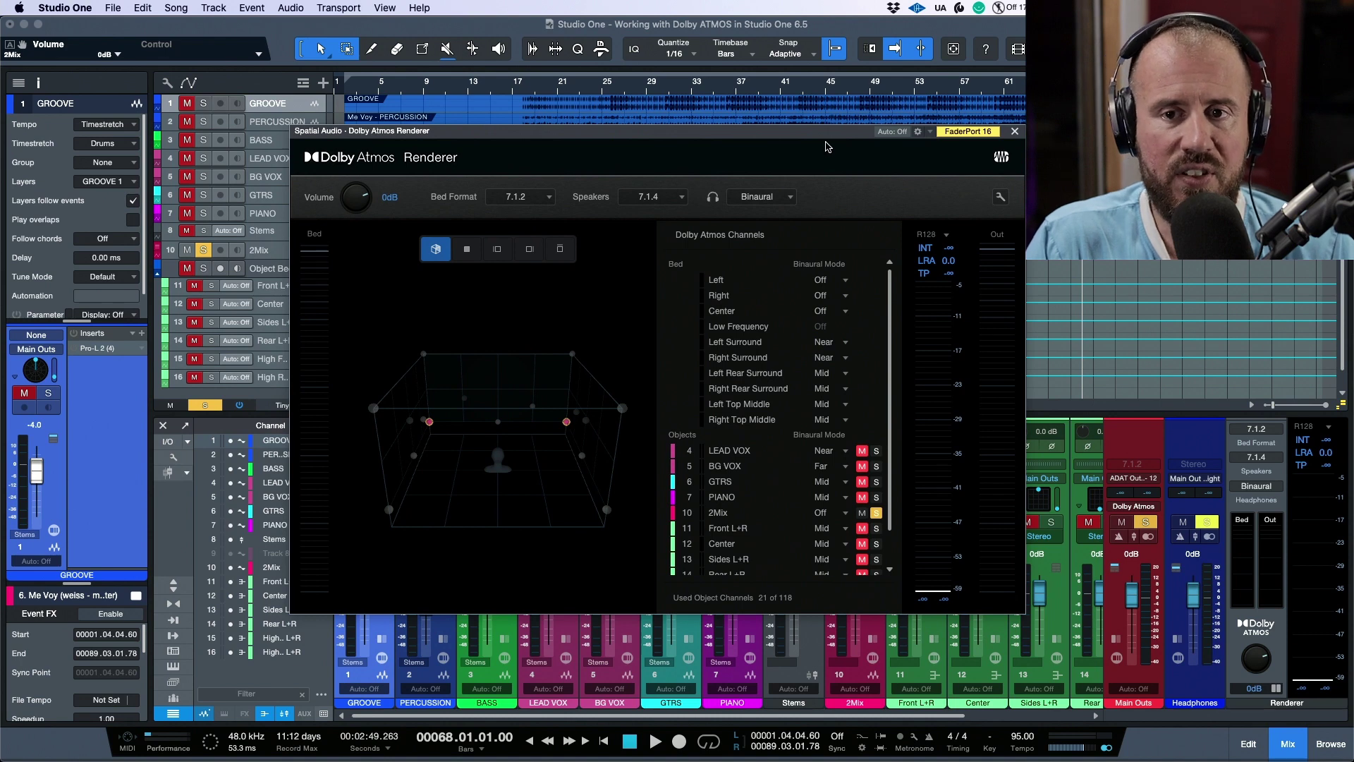
pyautogui.click(1000, 198)
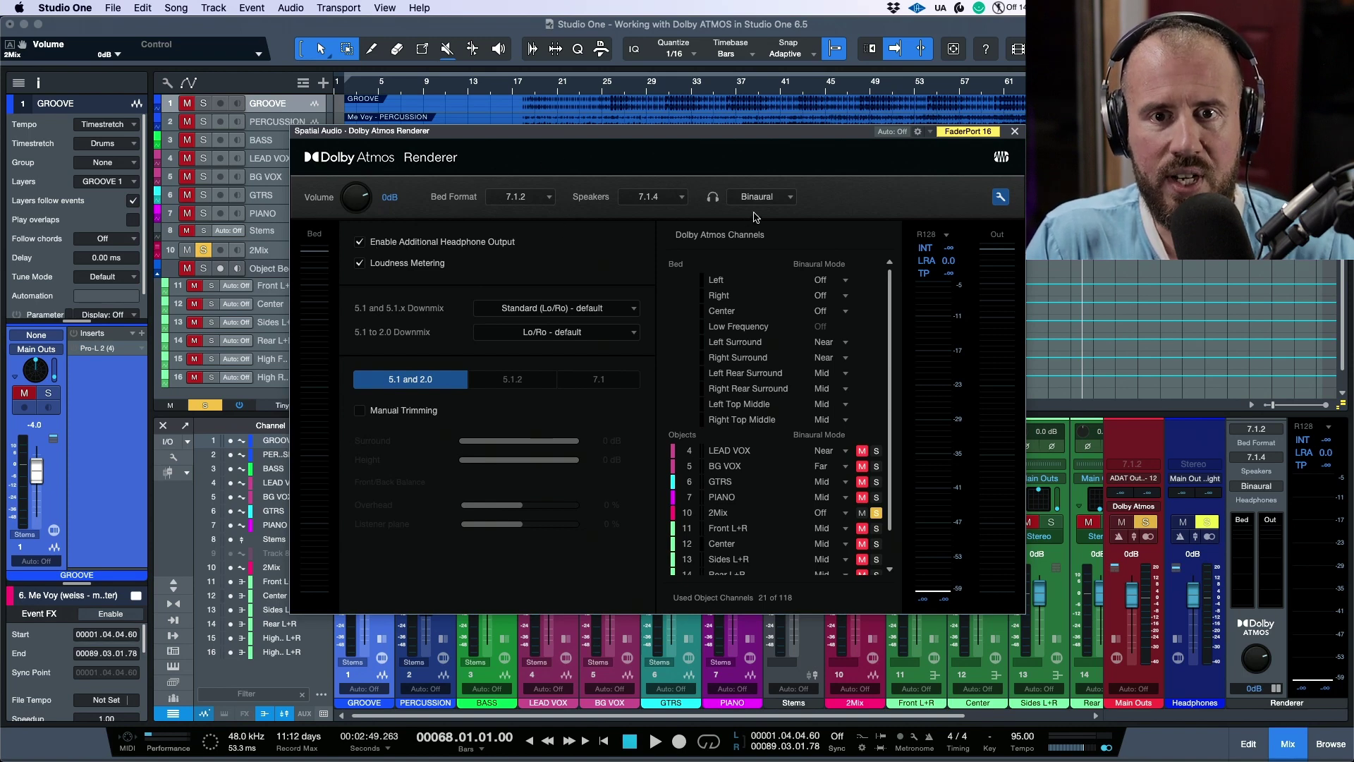
pyautogui.click(787, 201)
pyautogui.click(848, 199)
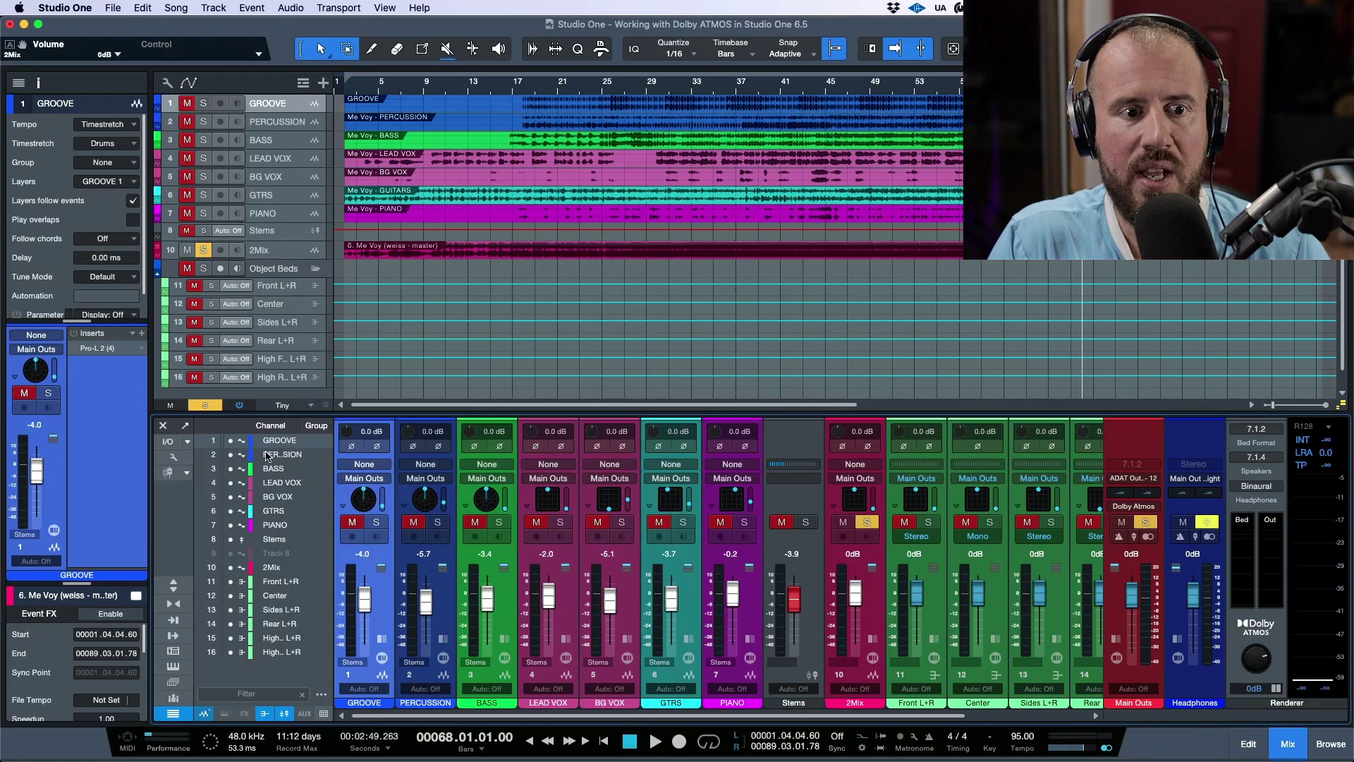
# Step: Examine the hardware output routing of Main Outs and Headphones, and compare it with the Dolby Atmos Renderer's speaker and headphone settings
pyautogui.click(169, 443)
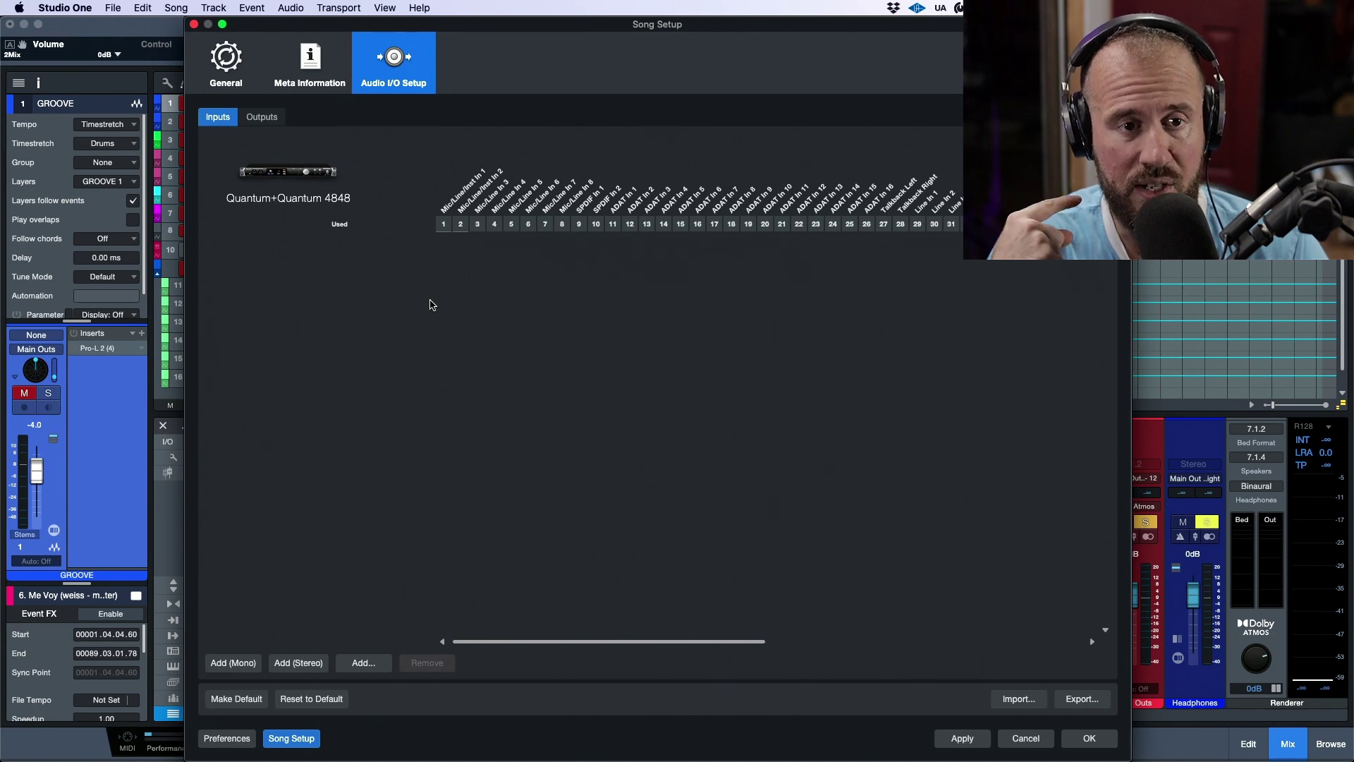
pyautogui.click(277, 118)
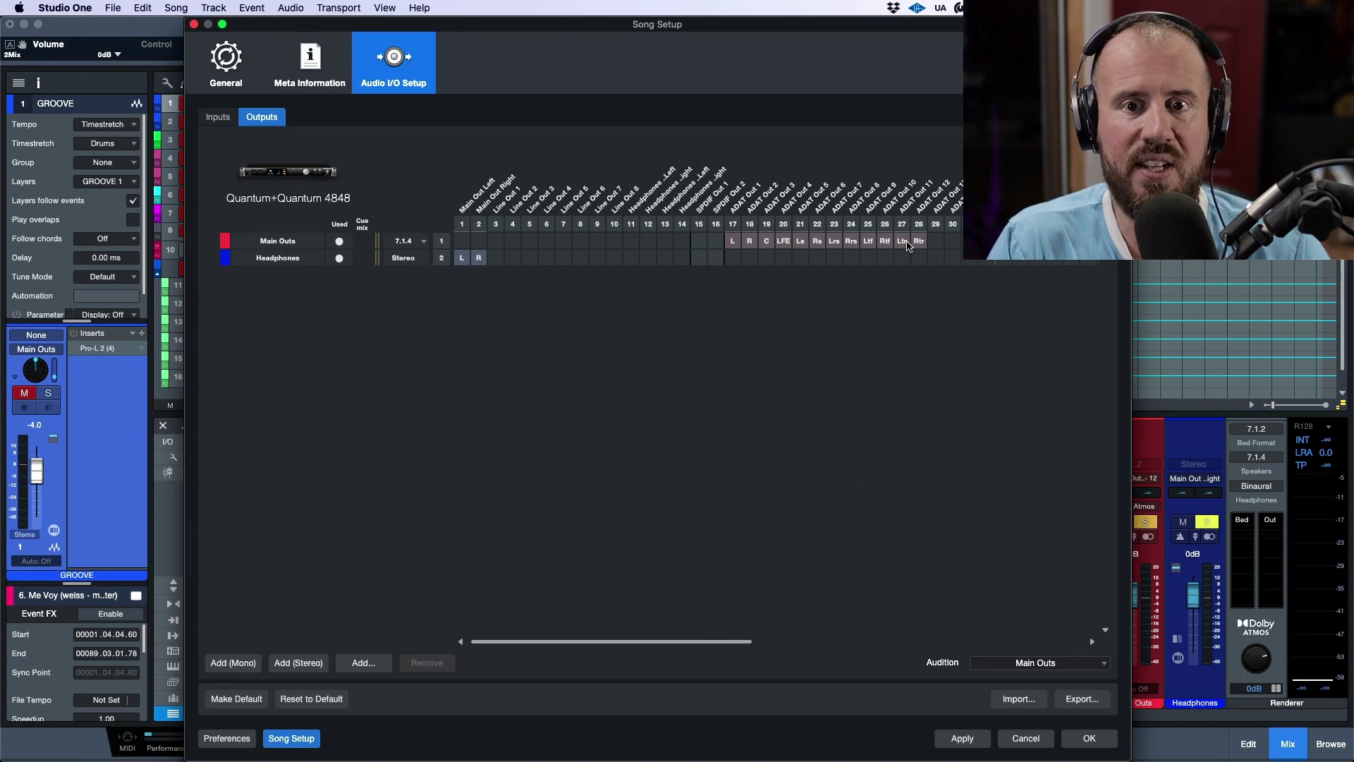
pyautogui.hscroll(1, 931, 251)
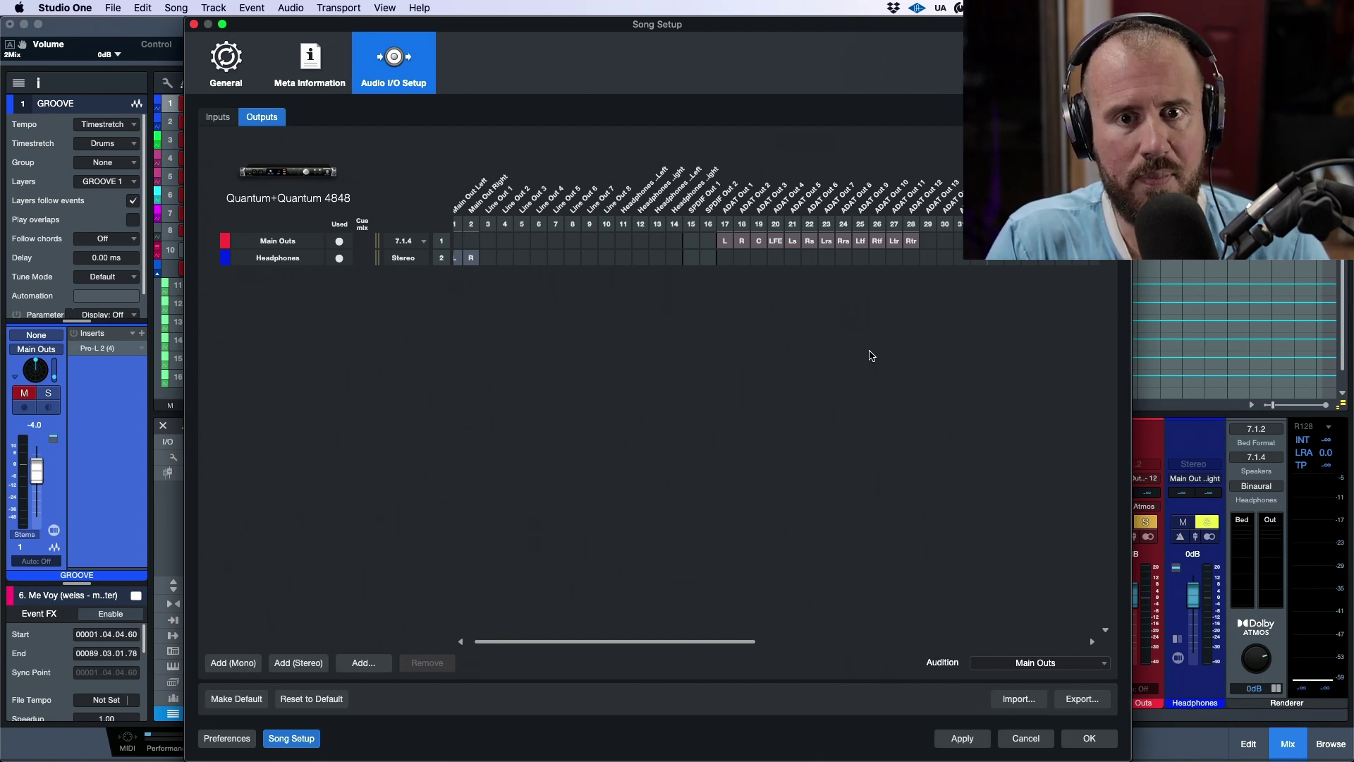
pyautogui.hscroll(-1, 873, 355)
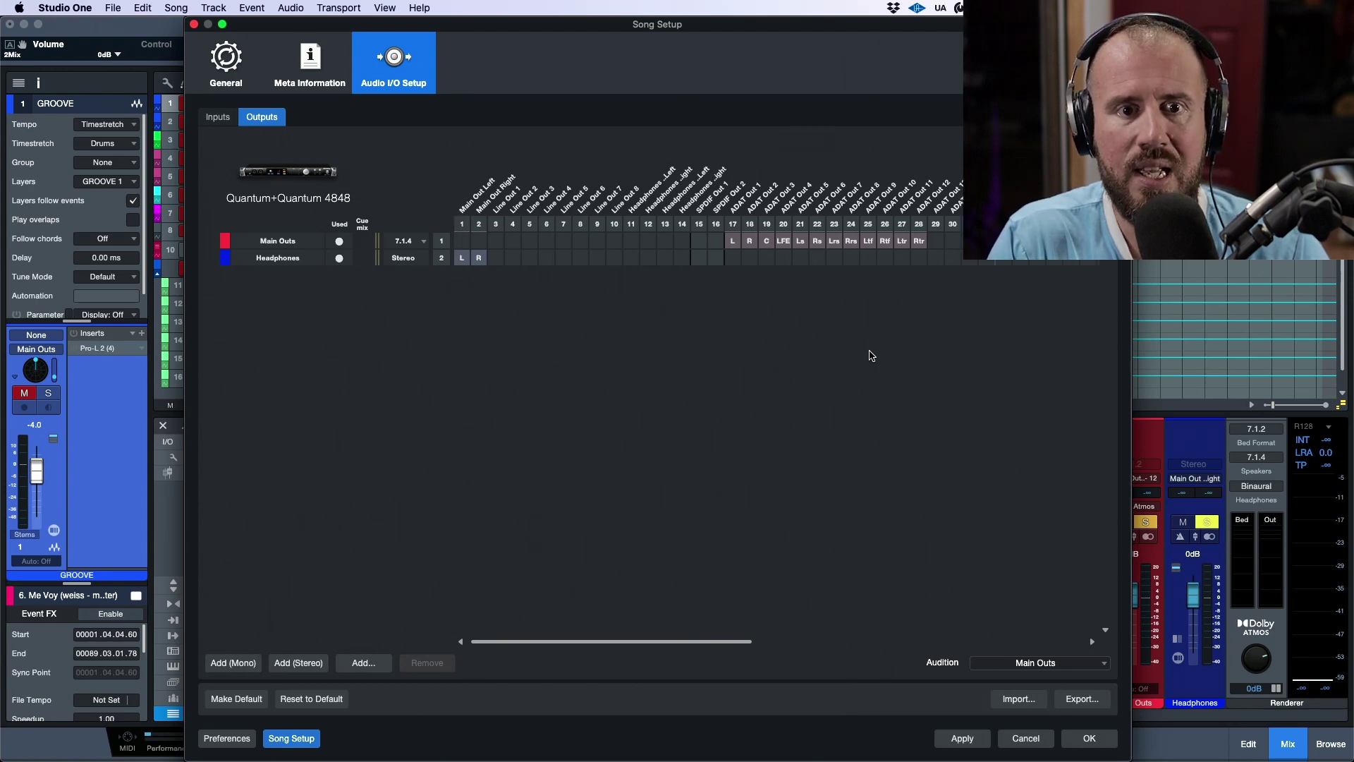
pyautogui.click(1090, 739)
pyautogui.click(1267, 626)
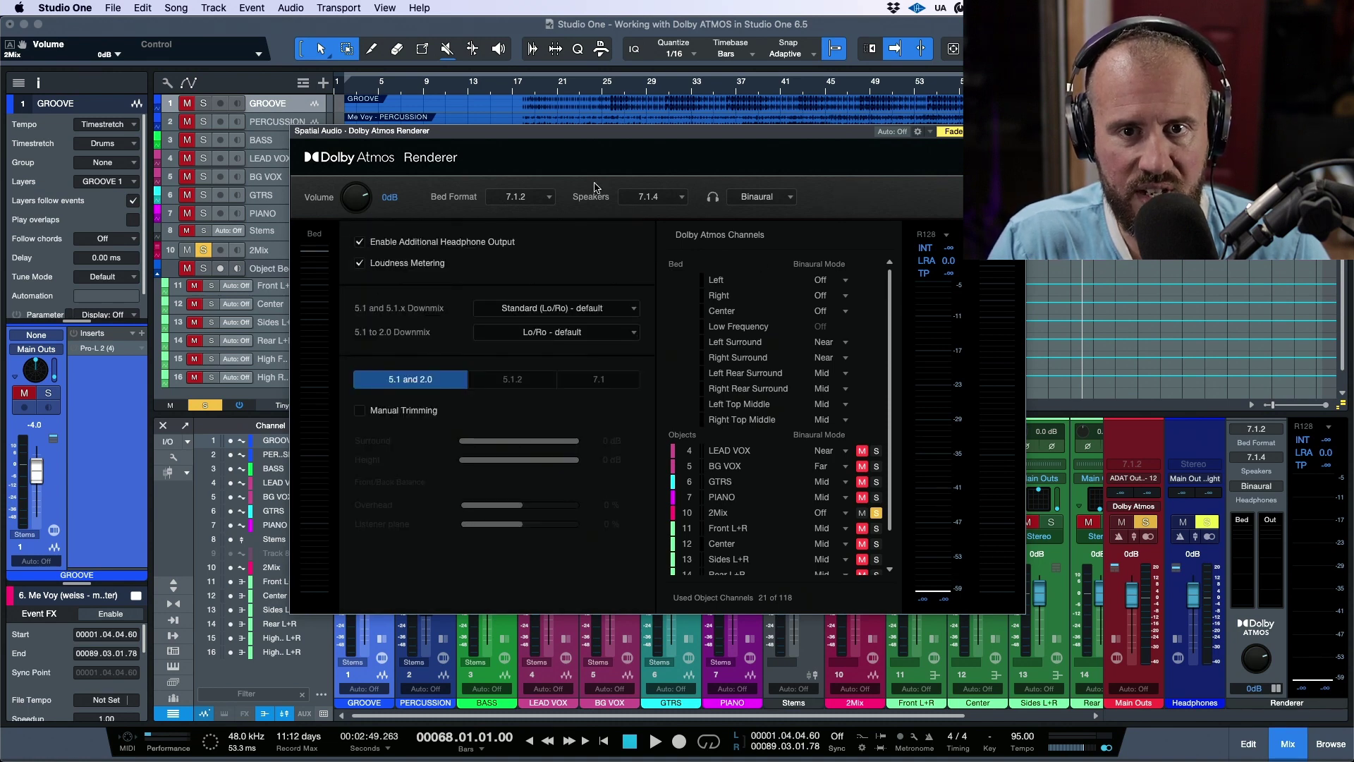
pyautogui.press('super+w')
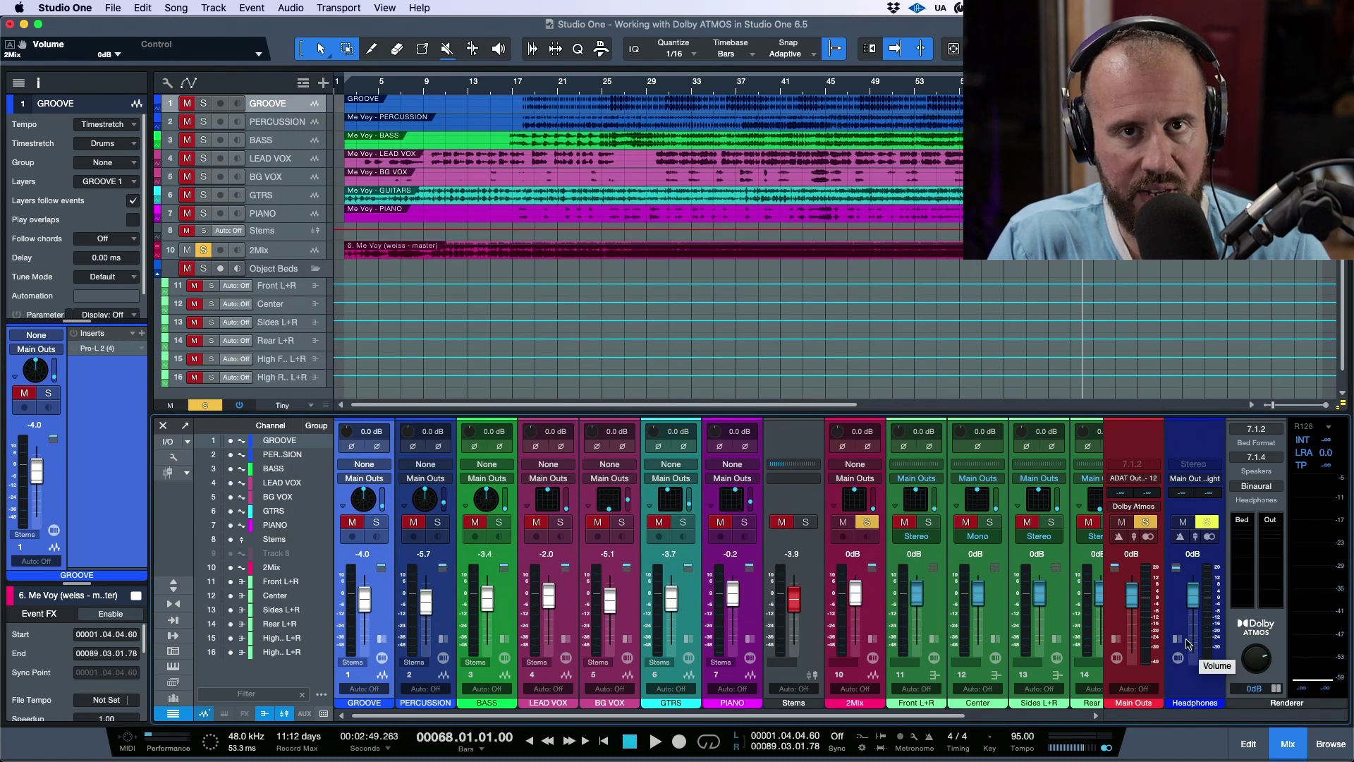
# Step: Inspect the speaker format options for Main Outs in the output routing, keep 7.1.4, and confirm the setup
pyautogui.click(168, 445)
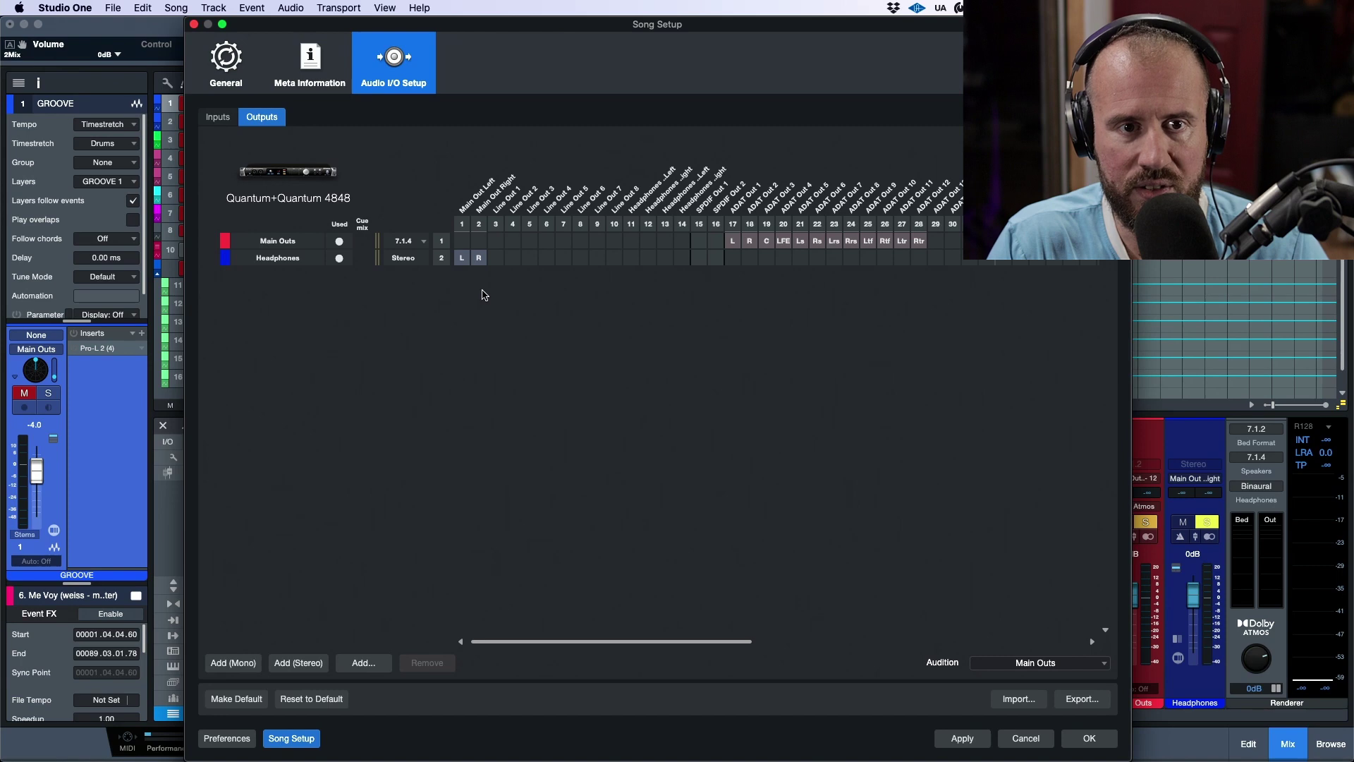
pyautogui.click(425, 241)
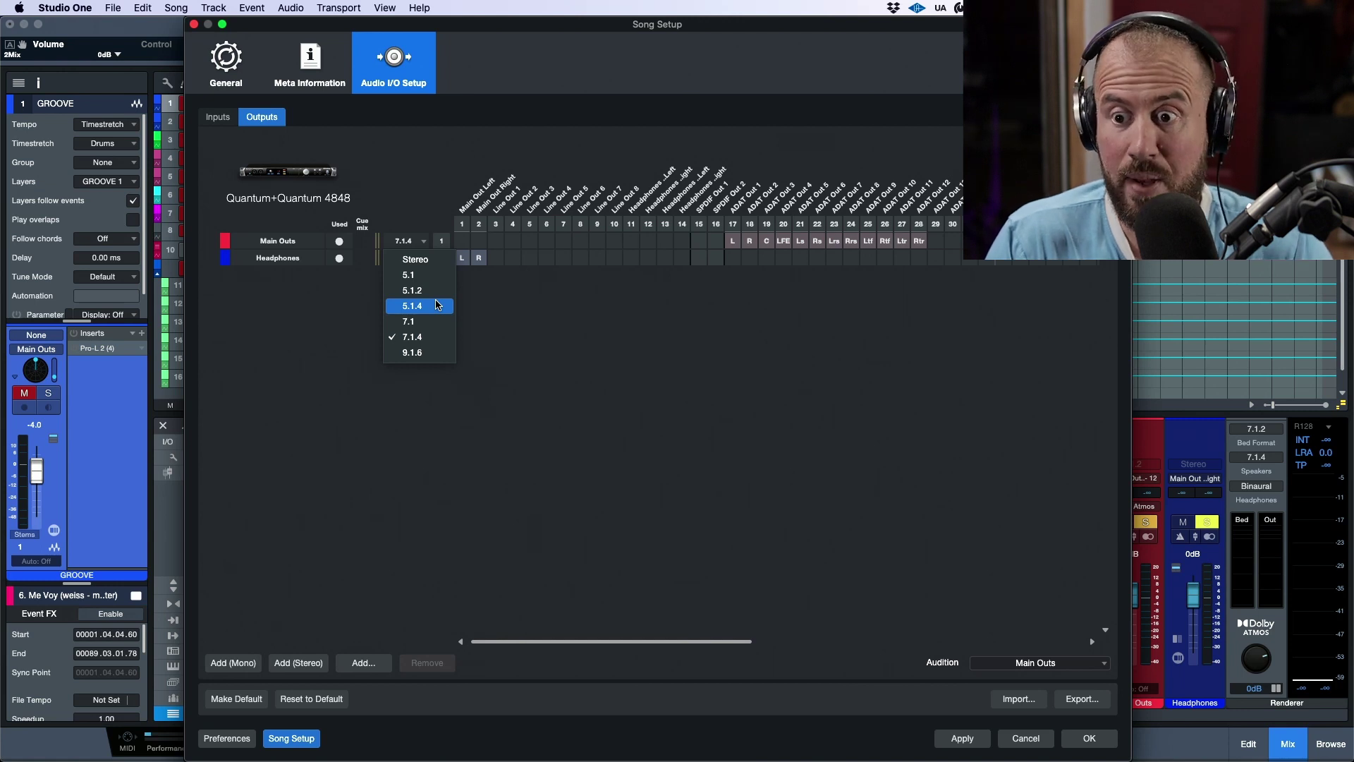
pyautogui.click(603, 379)
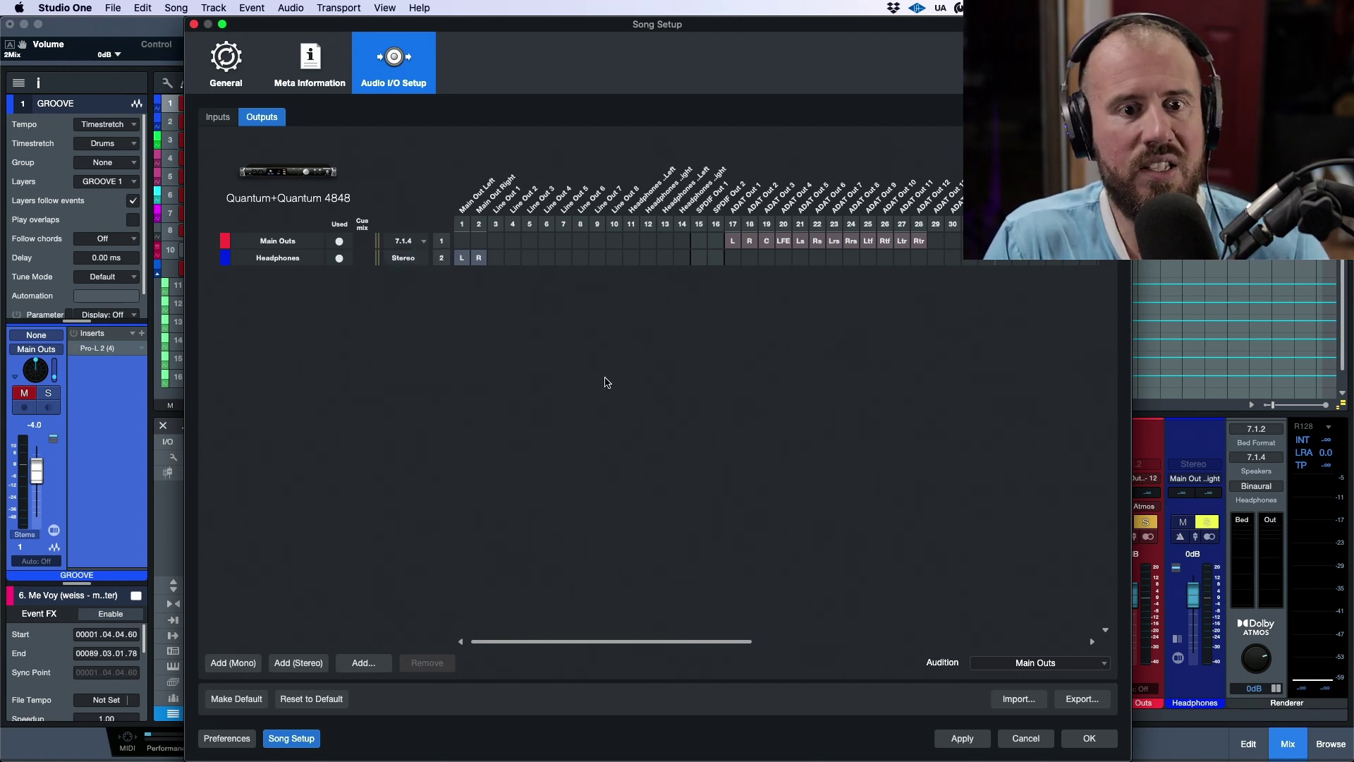
pyautogui.click(424, 240)
pyautogui.click(484, 243)
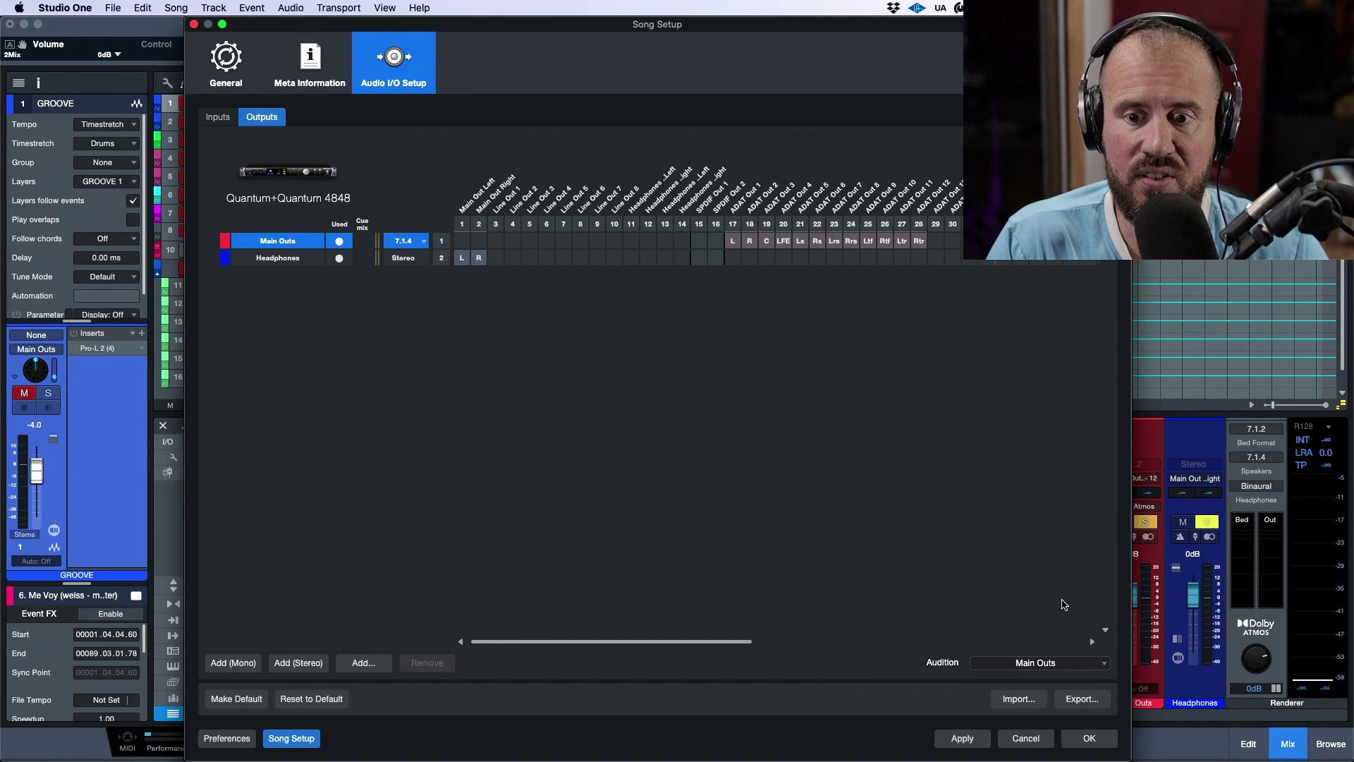
pyautogui.click(1092, 741)
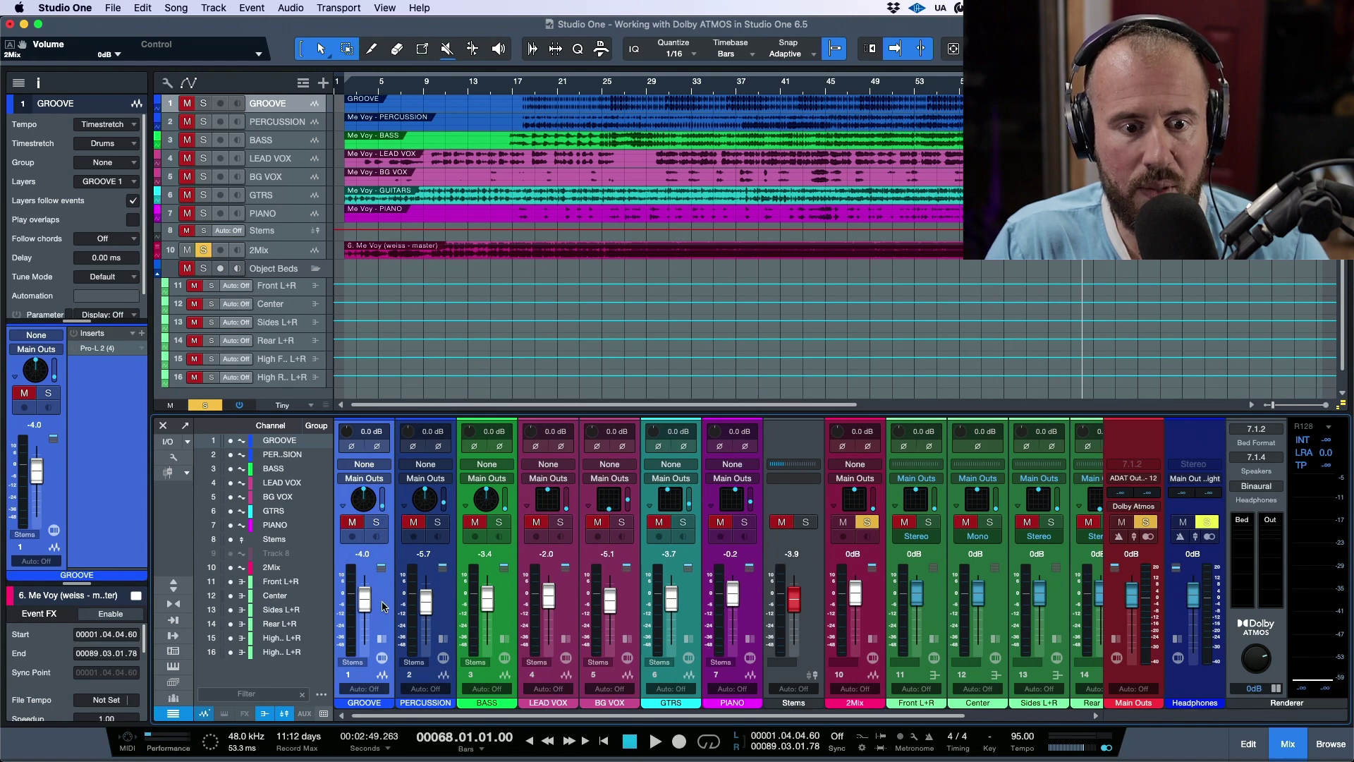
# Step: View the pan mode options for the GROOVE channel without changing its Surround Panner
pyautogui.rightClick(364, 505)
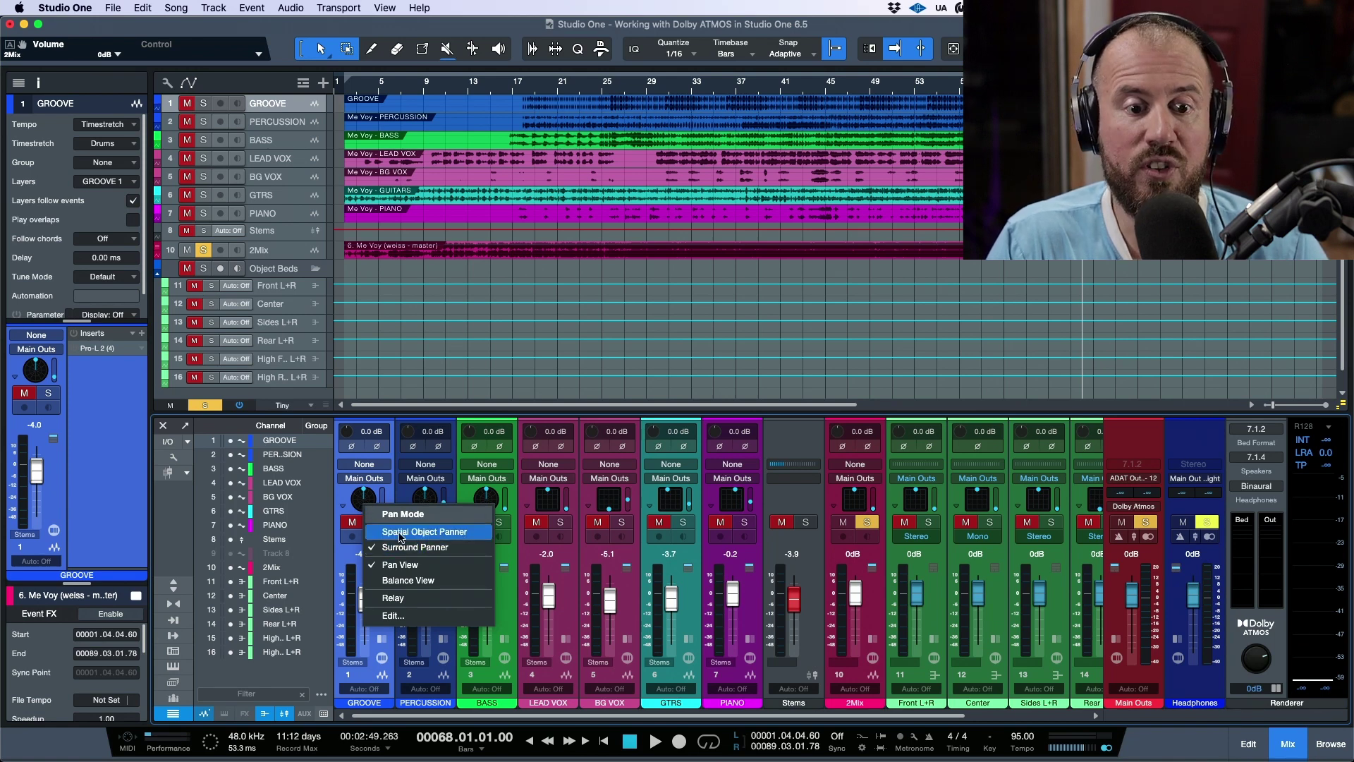
pyautogui.click(511, 329)
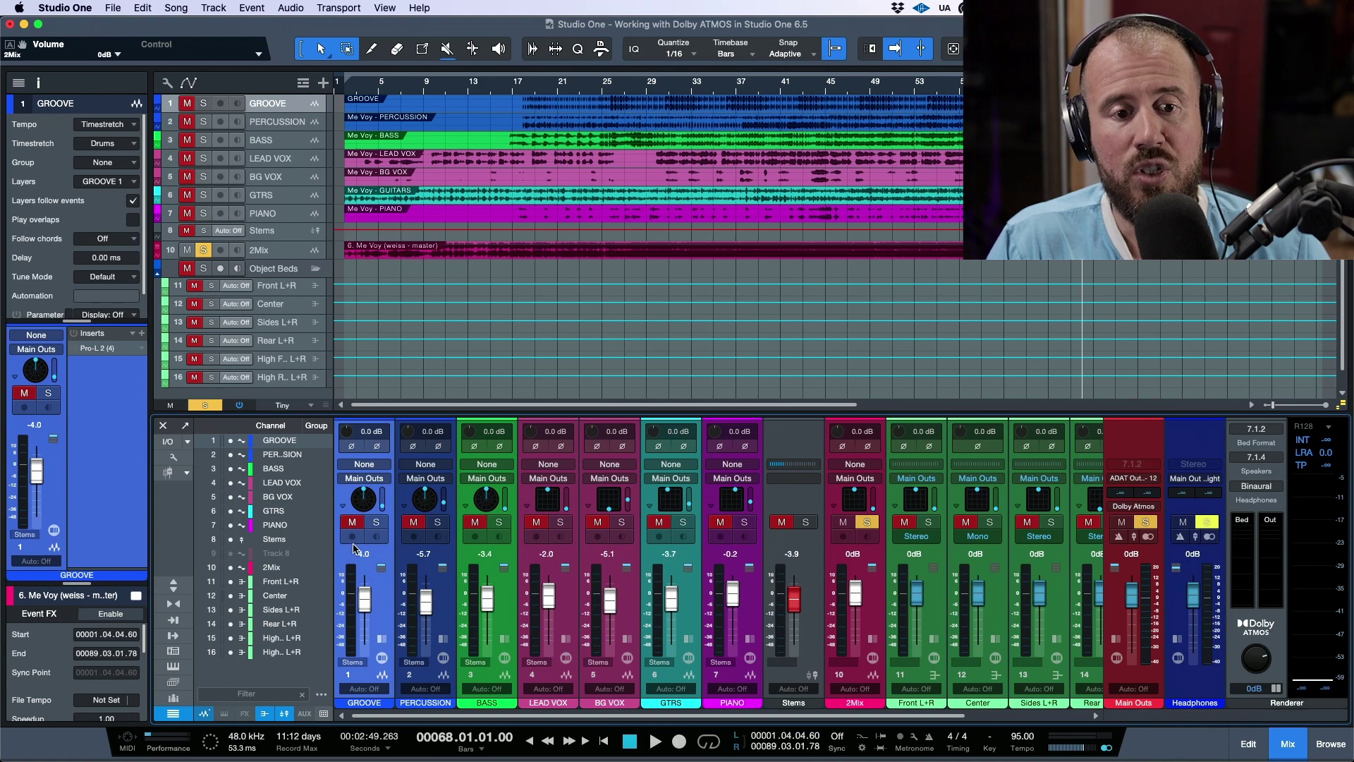
# Step: View the pan mode options of the PERCUSSION and LEAD VOX channels without changing them
pyautogui.rightClick(426, 507)
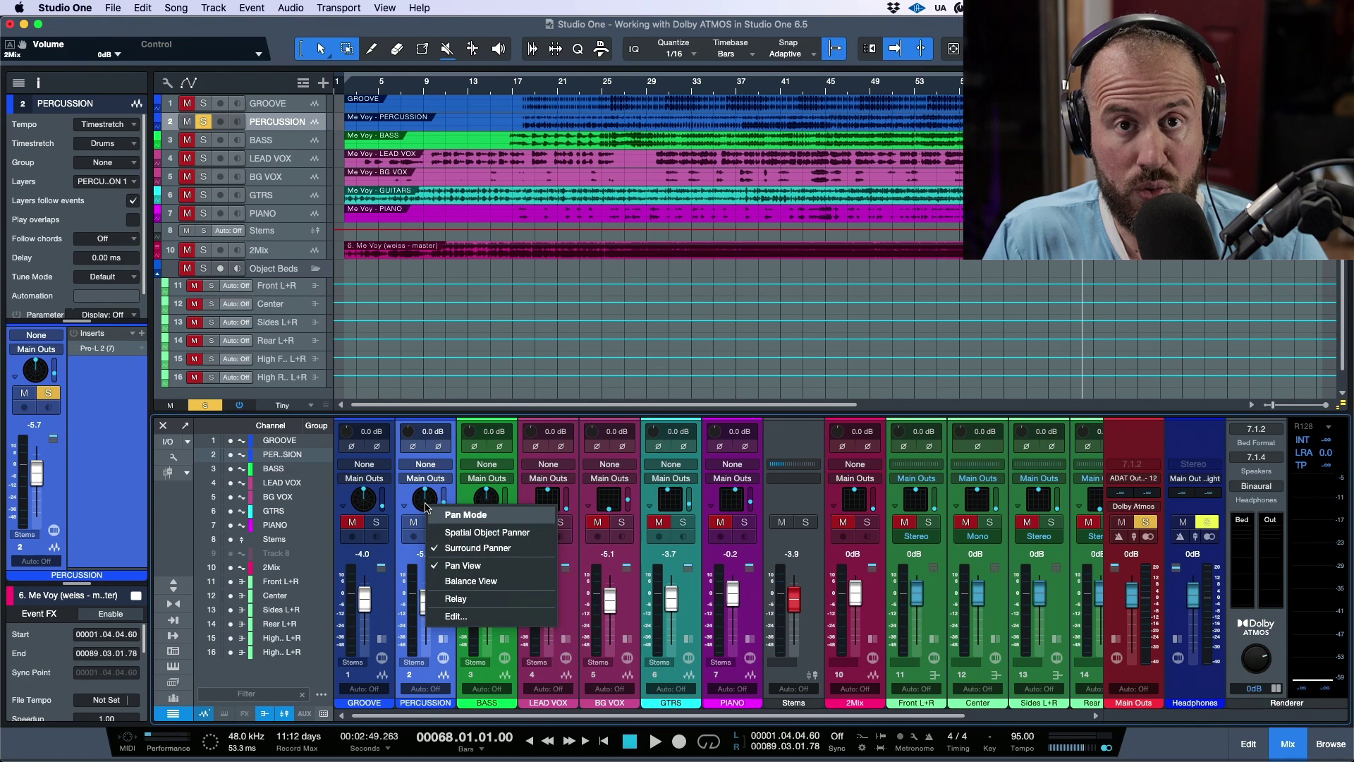
pyautogui.click(596, 387)
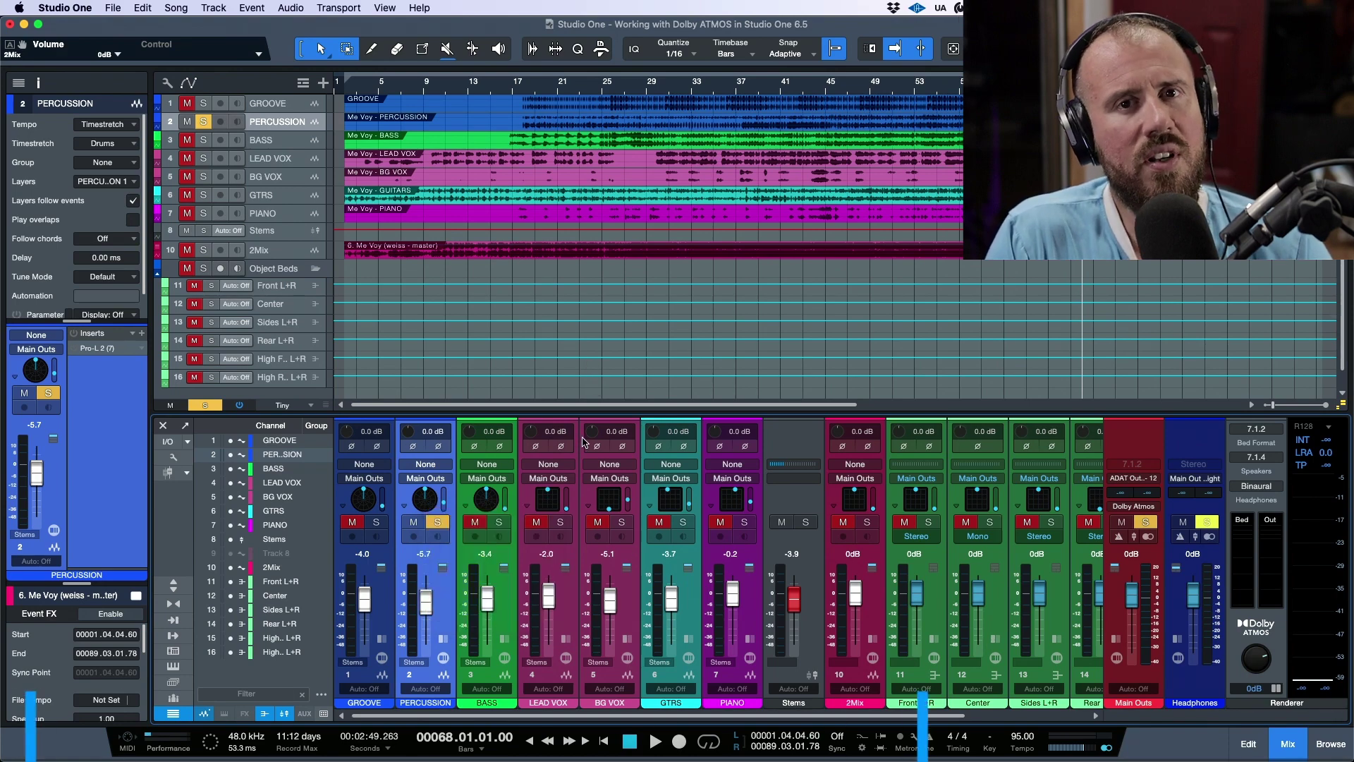
pyautogui.rightClick(554, 508)
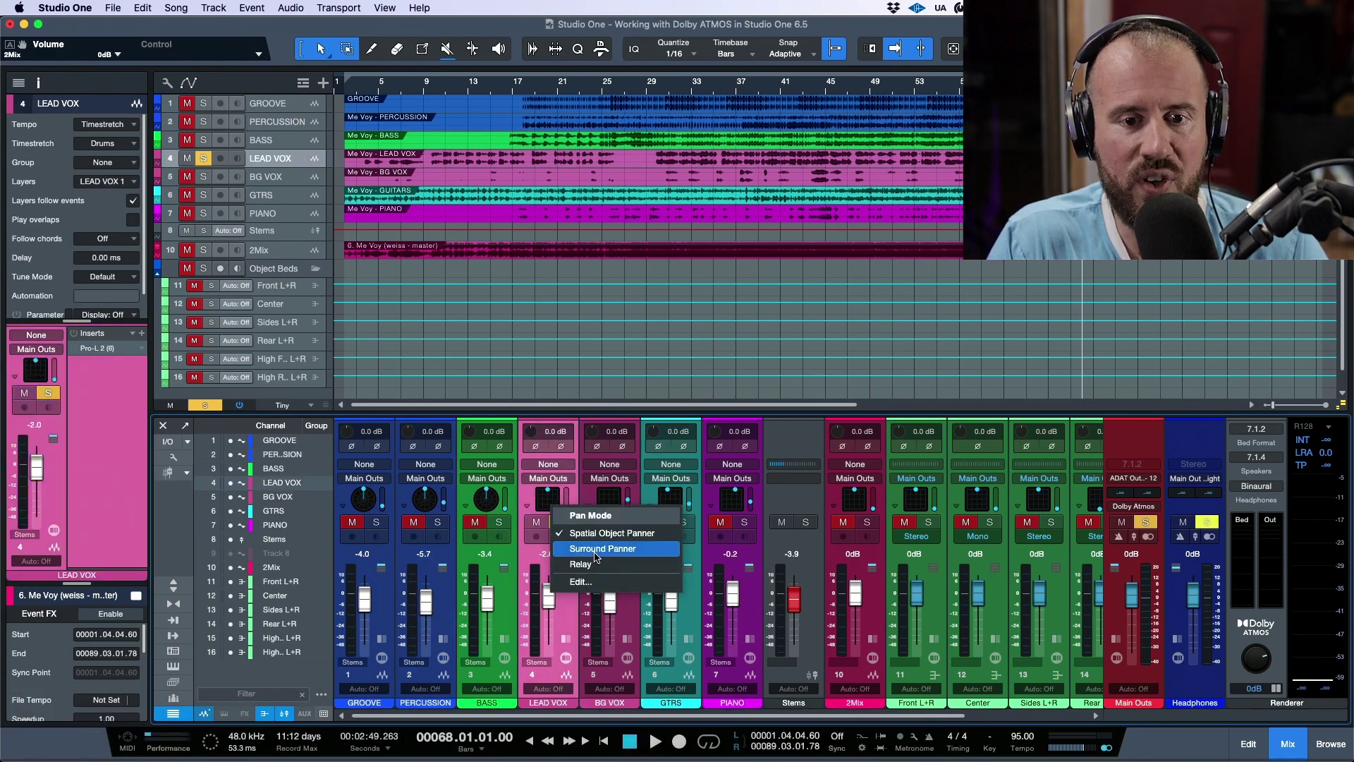
pyautogui.click(646, 390)
# Step: Switch LEAD VOX to the Surround Panner and play the soloed track from about bar 29 while watching the renderer's Bed meter
pyautogui.rightClick(548, 508)
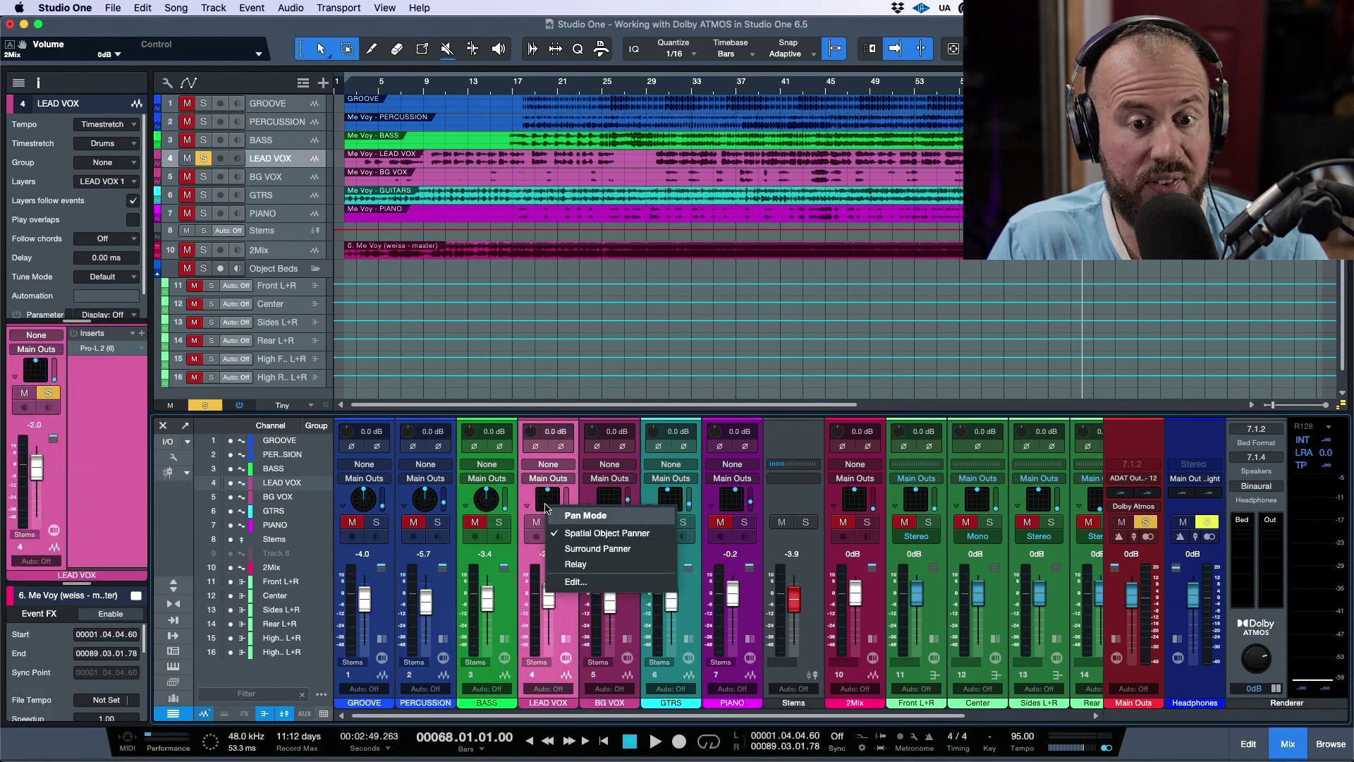
pyautogui.click(594, 548)
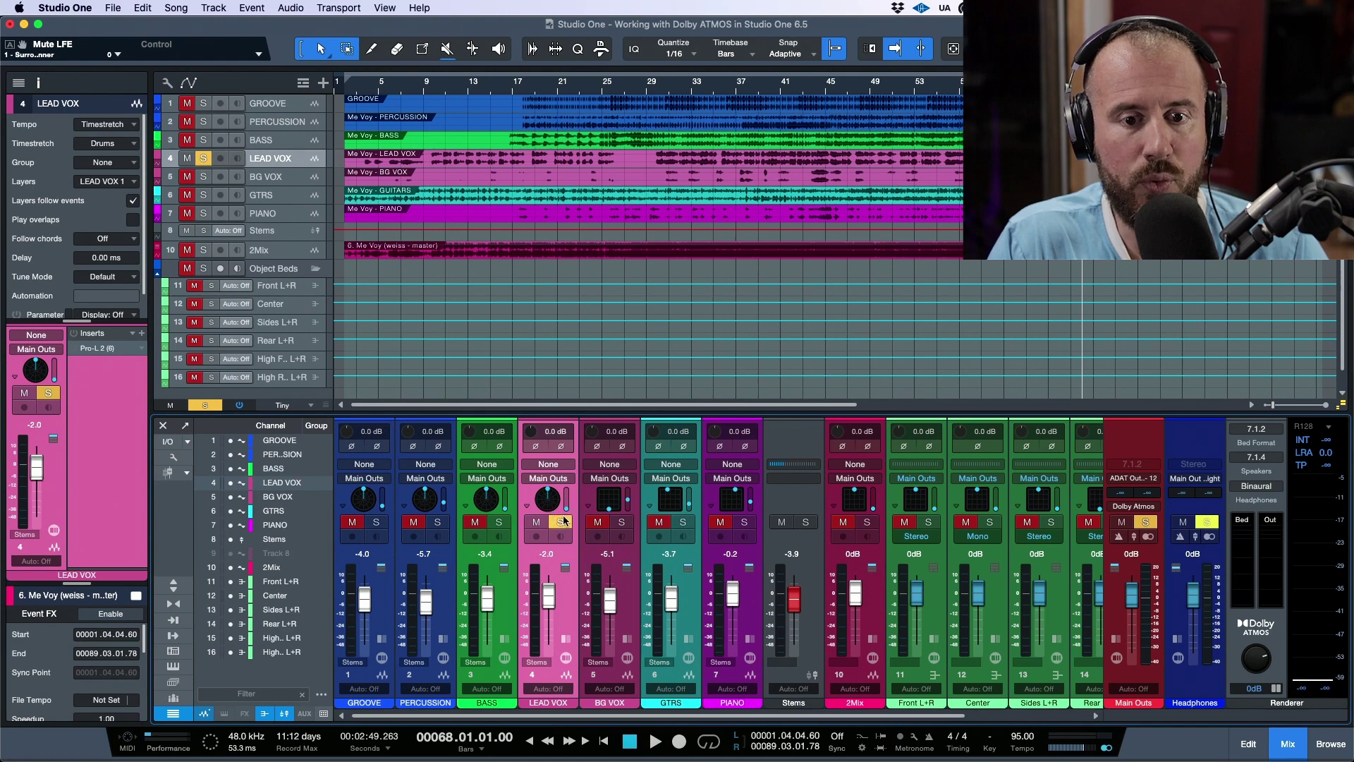
pyautogui.click(656, 166)
pyautogui.press('space')
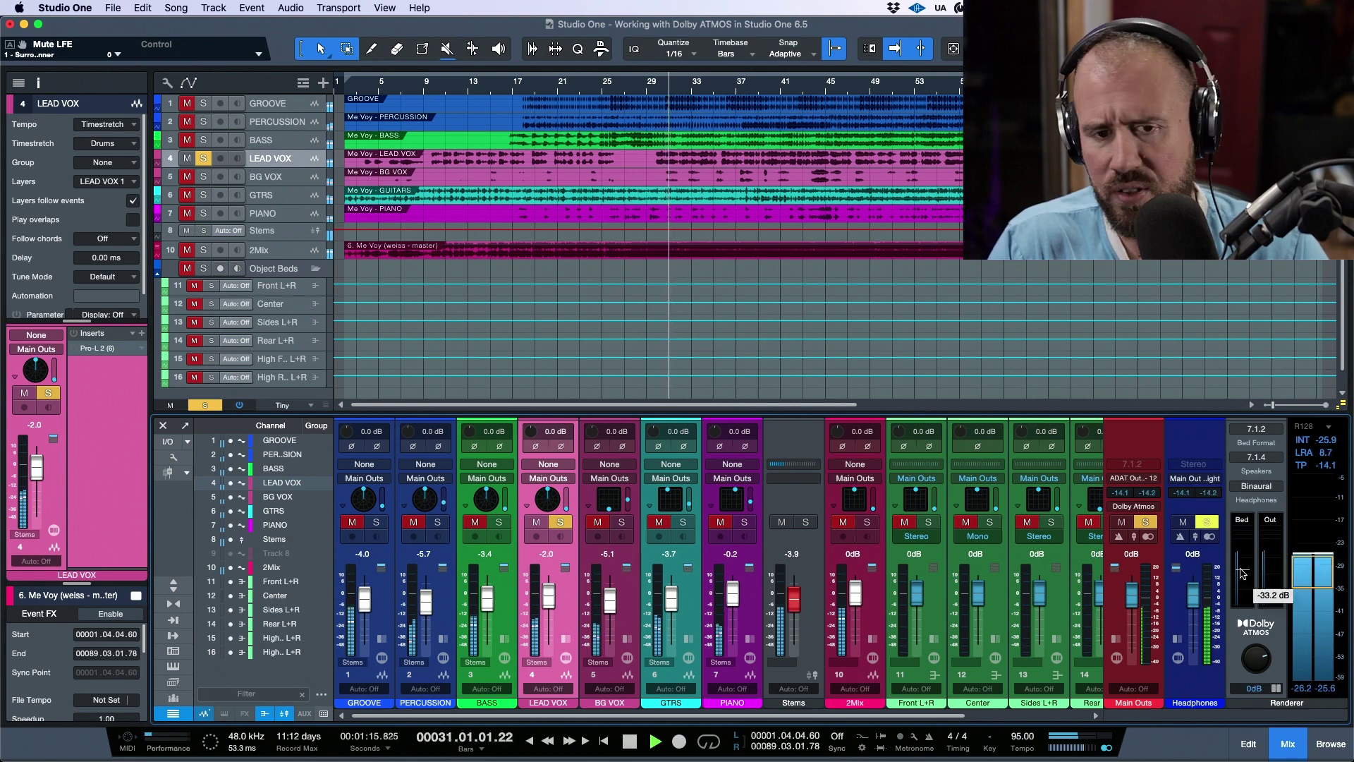
pyautogui.press('space')
# Step: Set the LEAD VOX pan mode to Spatial Object Panner, close its panner window, and briefly play the soloed track
pyautogui.rightClick(549, 505)
pyautogui.click(577, 533)
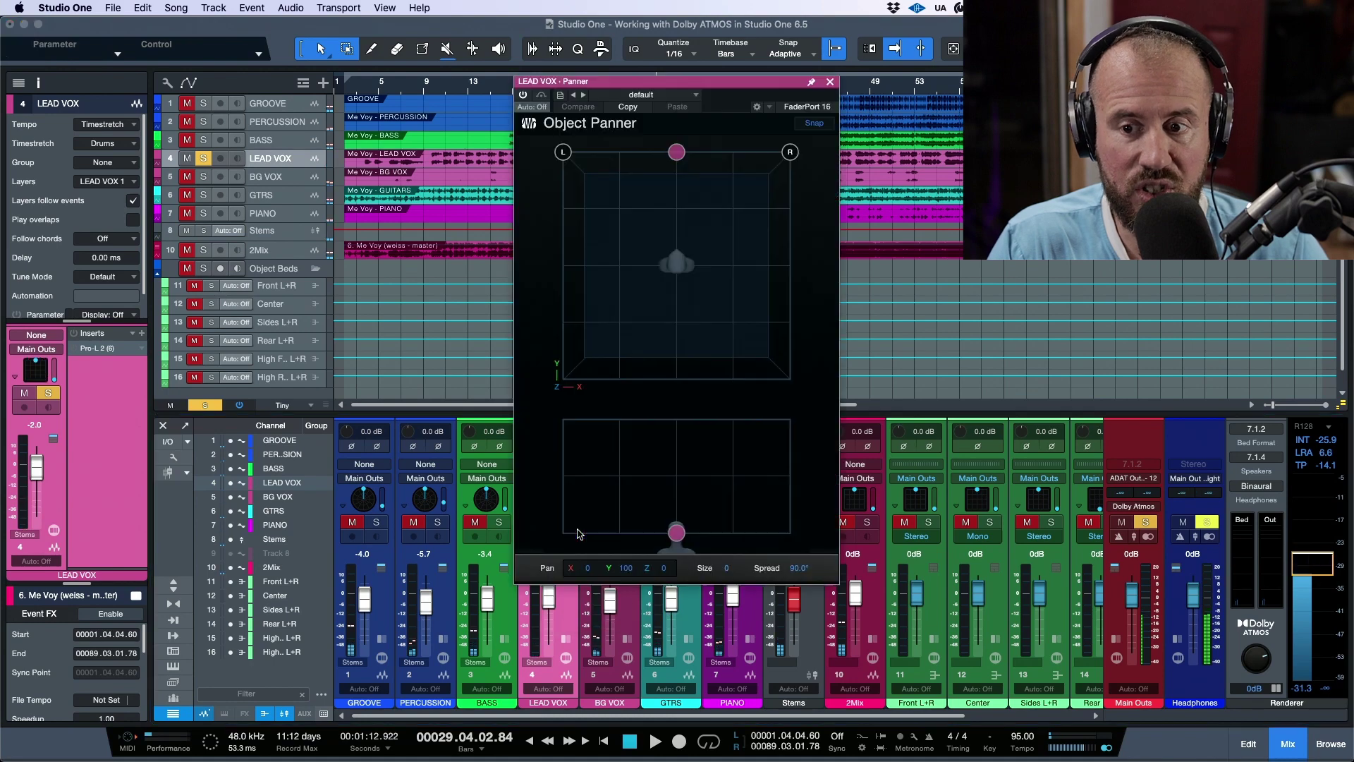
pyautogui.click(830, 82)
pyautogui.press('space')
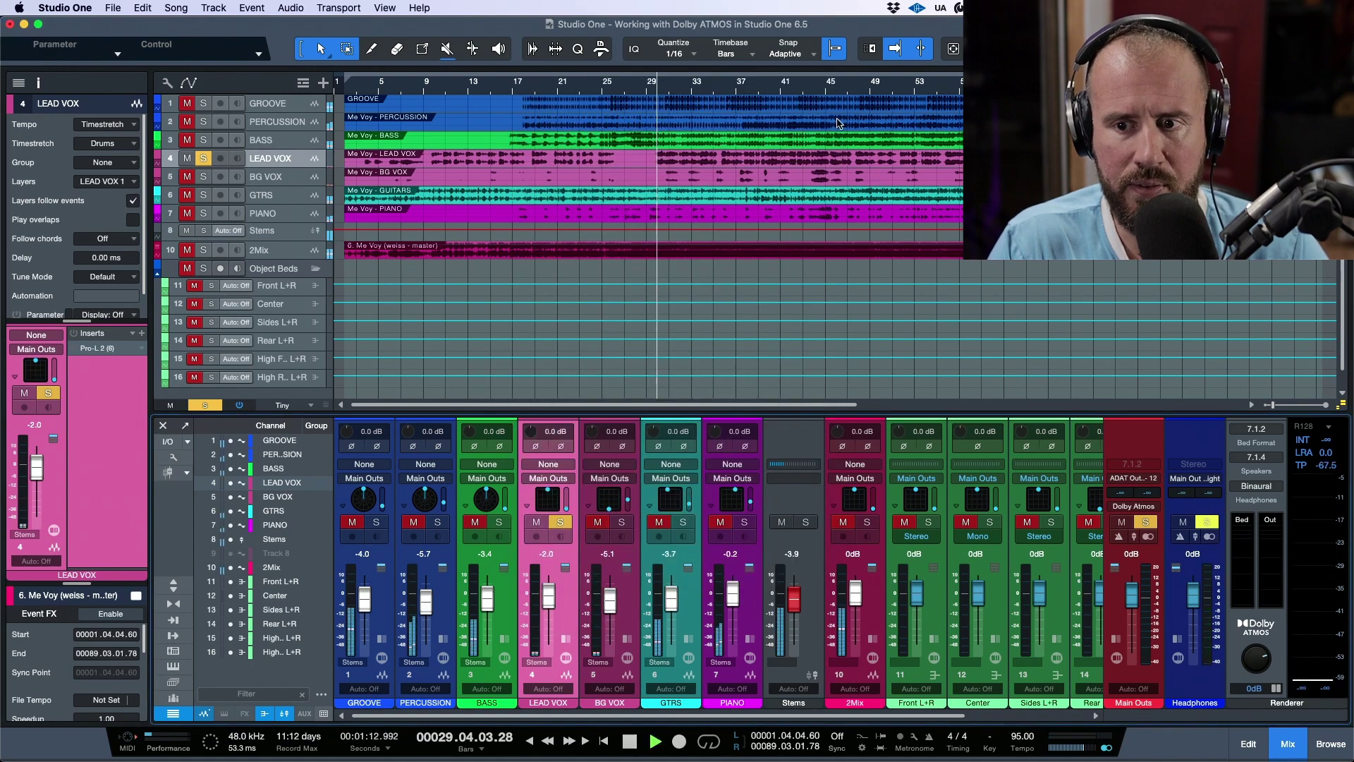
pyautogui.press('space')
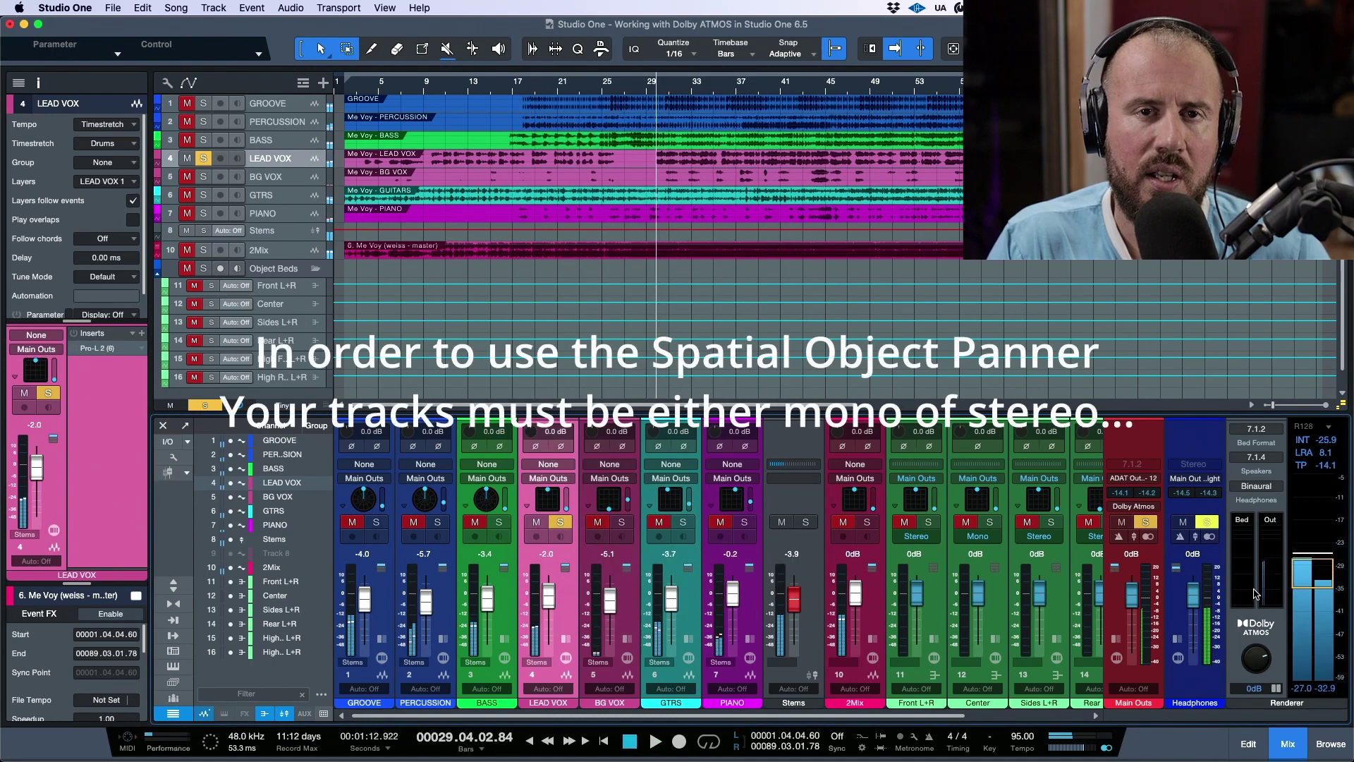
# Step: Open the Dolby Atmos Renderer in its 3D object view, start playback, and reposition the window to keep the mixer accessible
pyautogui.click(1242, 635)
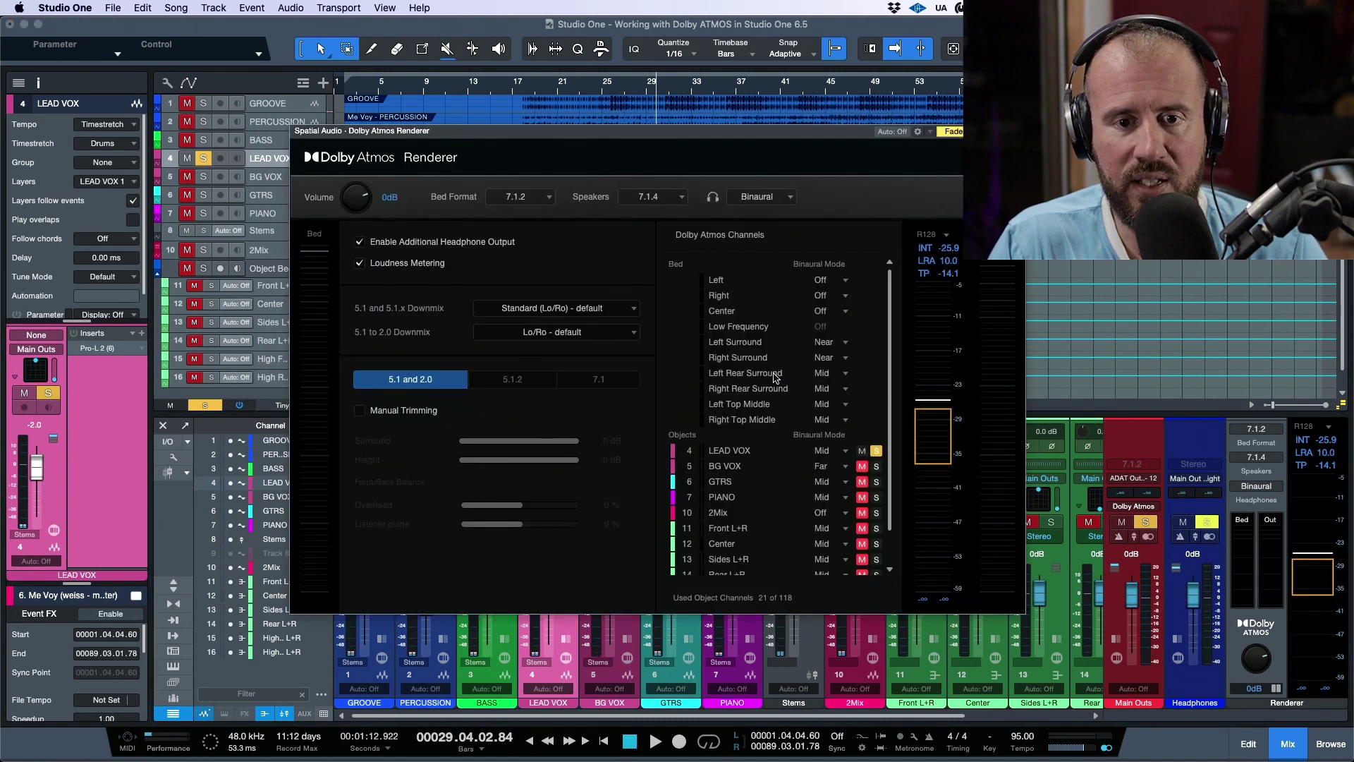
pyautogui.click(712, 197)
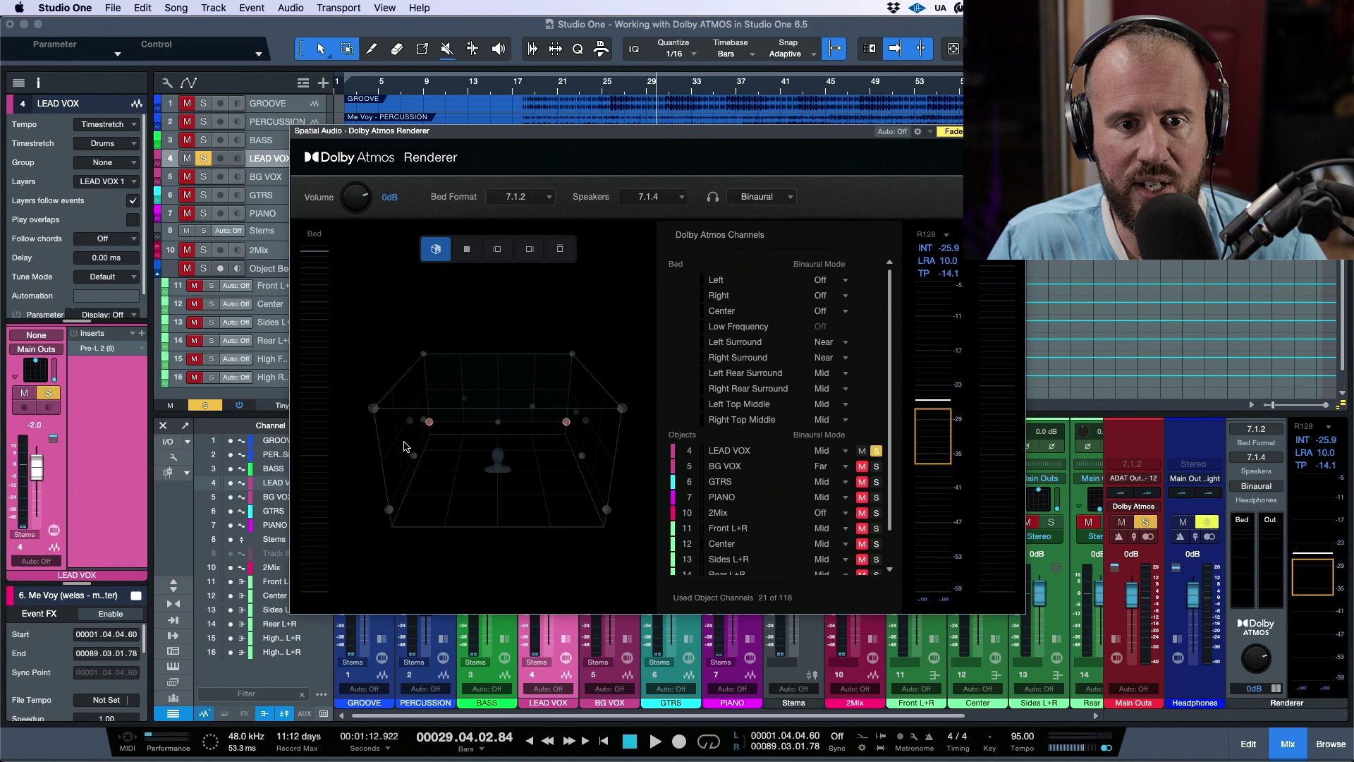
pyautogui.moveTo(754, 134); pyautogui.dragTo(758, 152)
pyautogui.moveTo(768, 201); pyautogui.dragTo(840, 157)
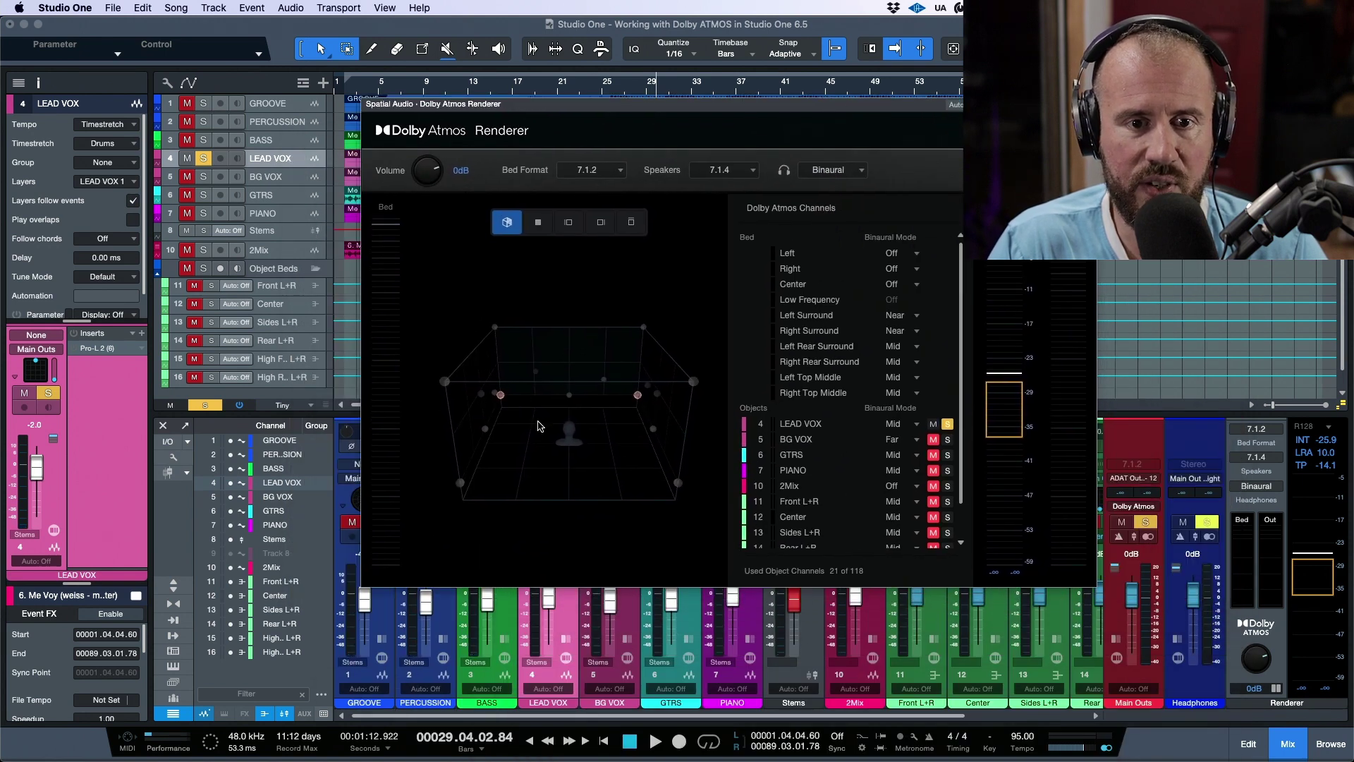
pyautogui.press('space')
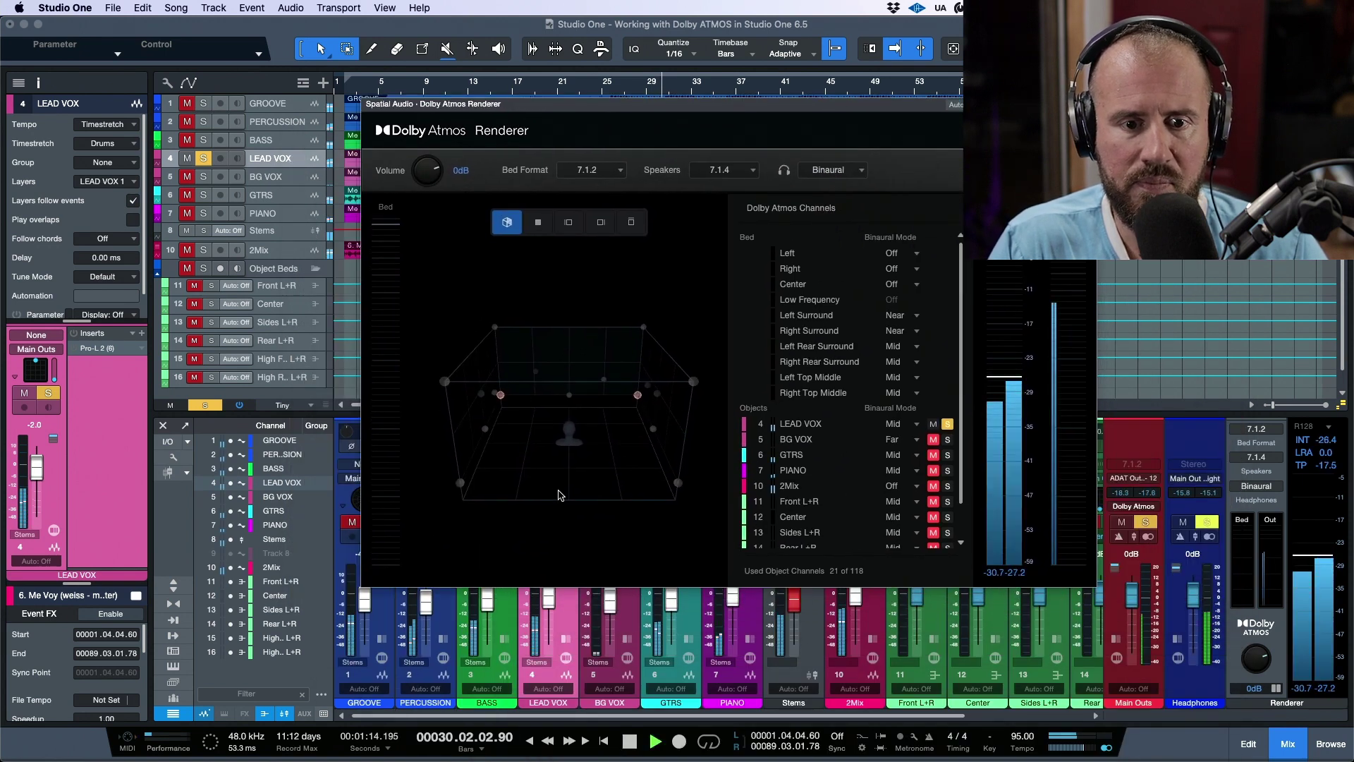
pyautogui.moveTo(657, 109); pyautogui.dragTo(693, 28)
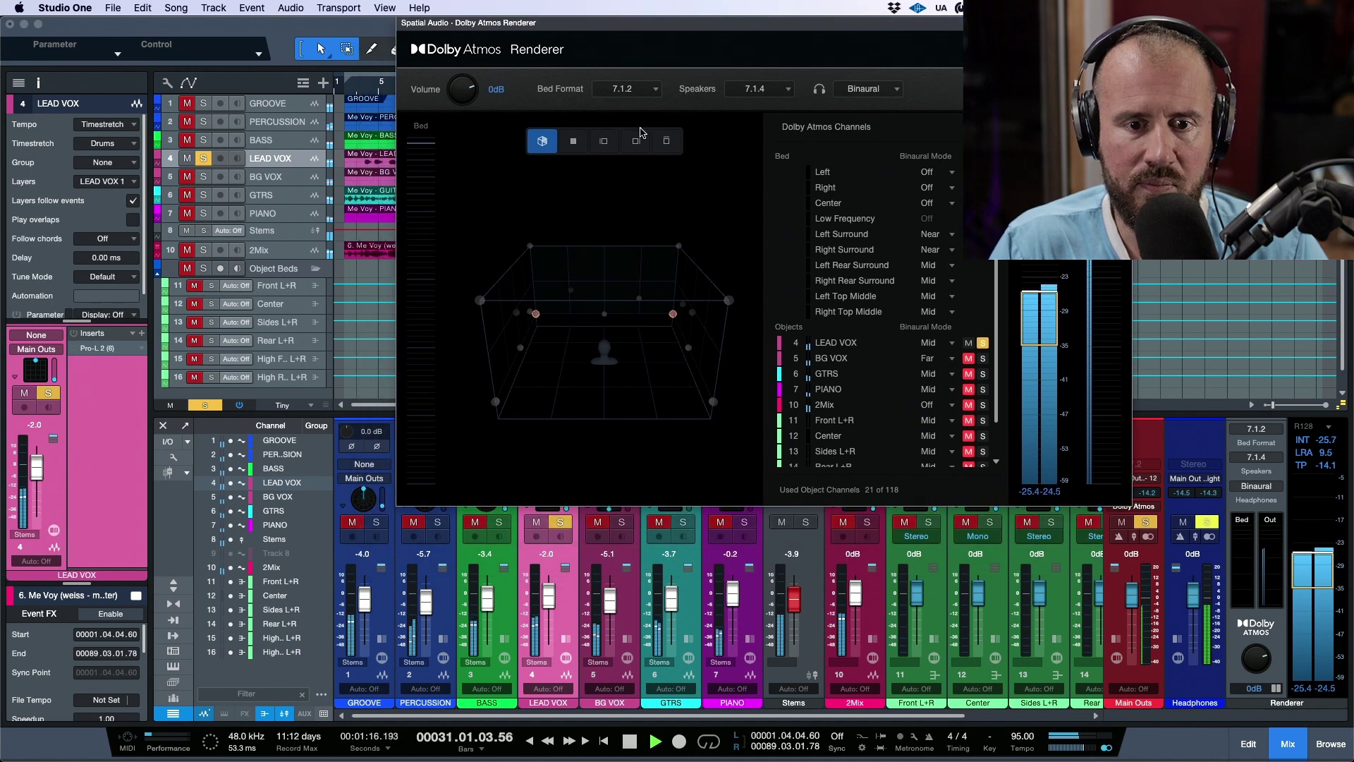
# Step: Raise LEAD VOX's Pan Z to 100 during playback, return it to 0, and stop playback
pyautogui.moveTo(59, 376); pyautogui.dragTo(61, 431)
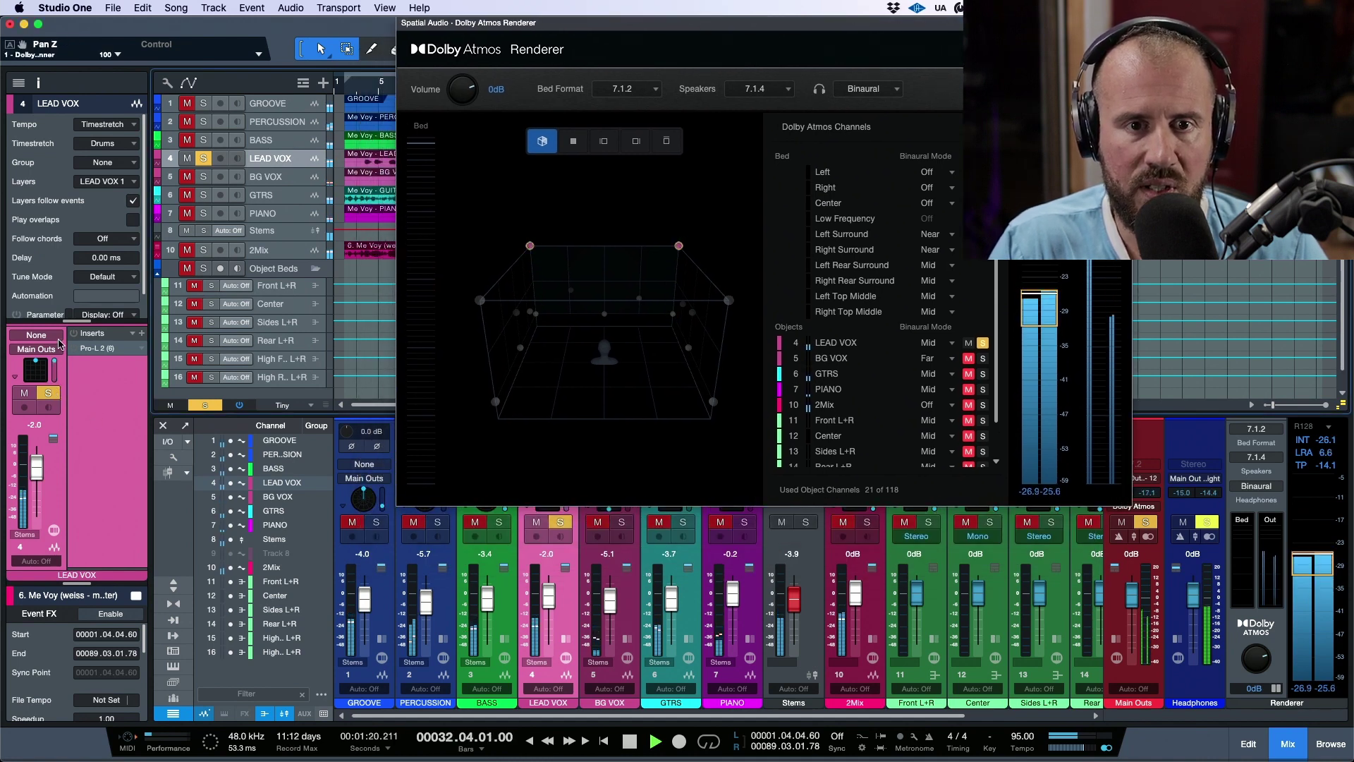
pyautogui.moveTo(35, 368); pyautogui.dragTo(62, 387)
pyautogui.press('space')
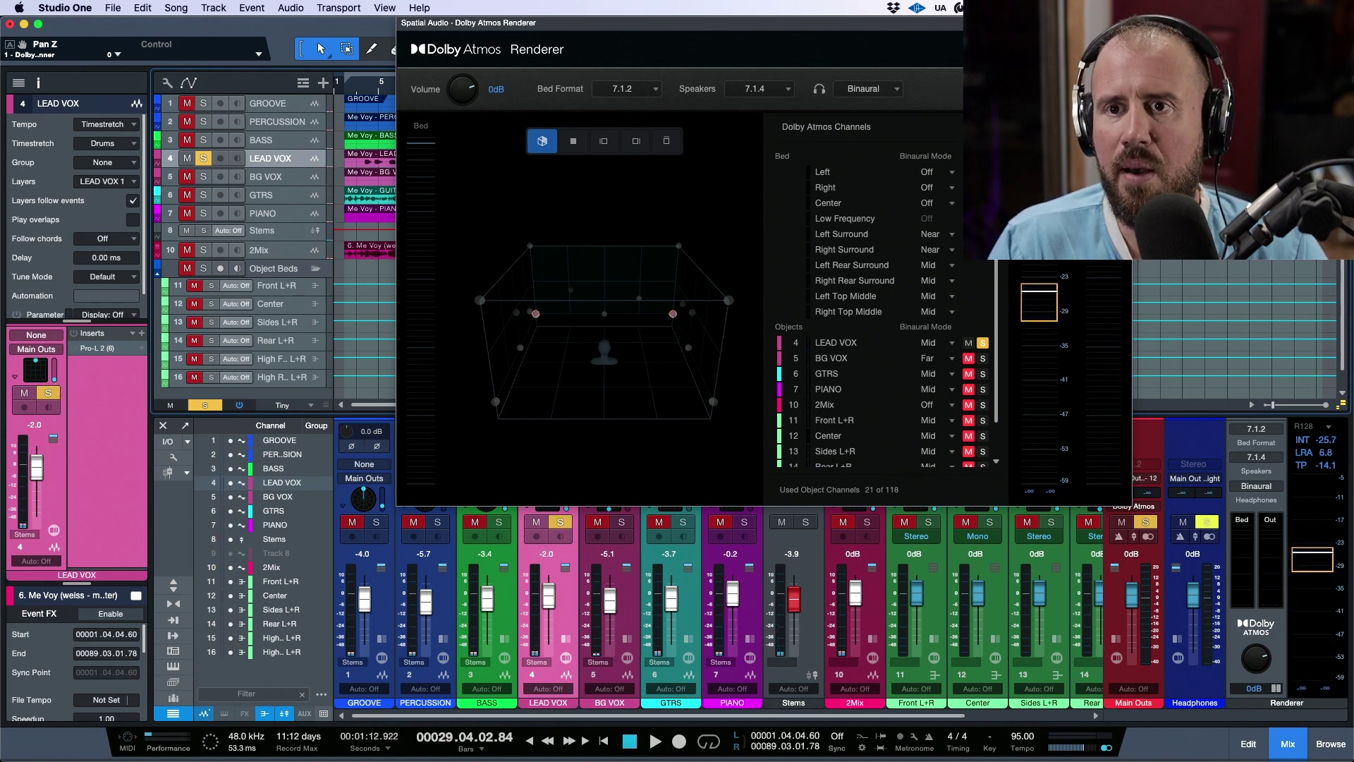
# Step: Close the Dolby Atmos Renderer and clear the solo on LEAD VOX
pyautogui.press('super+w')
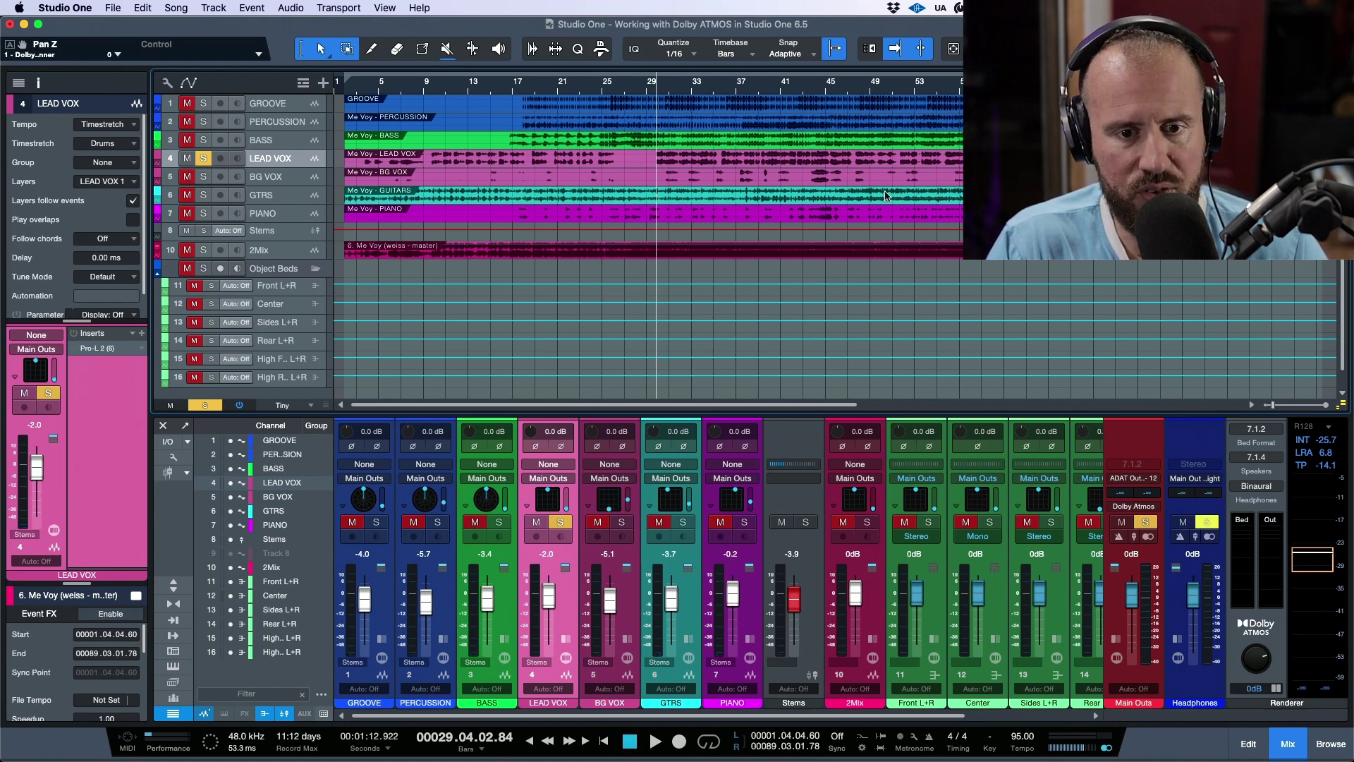
pyautogui.click(561, 522)
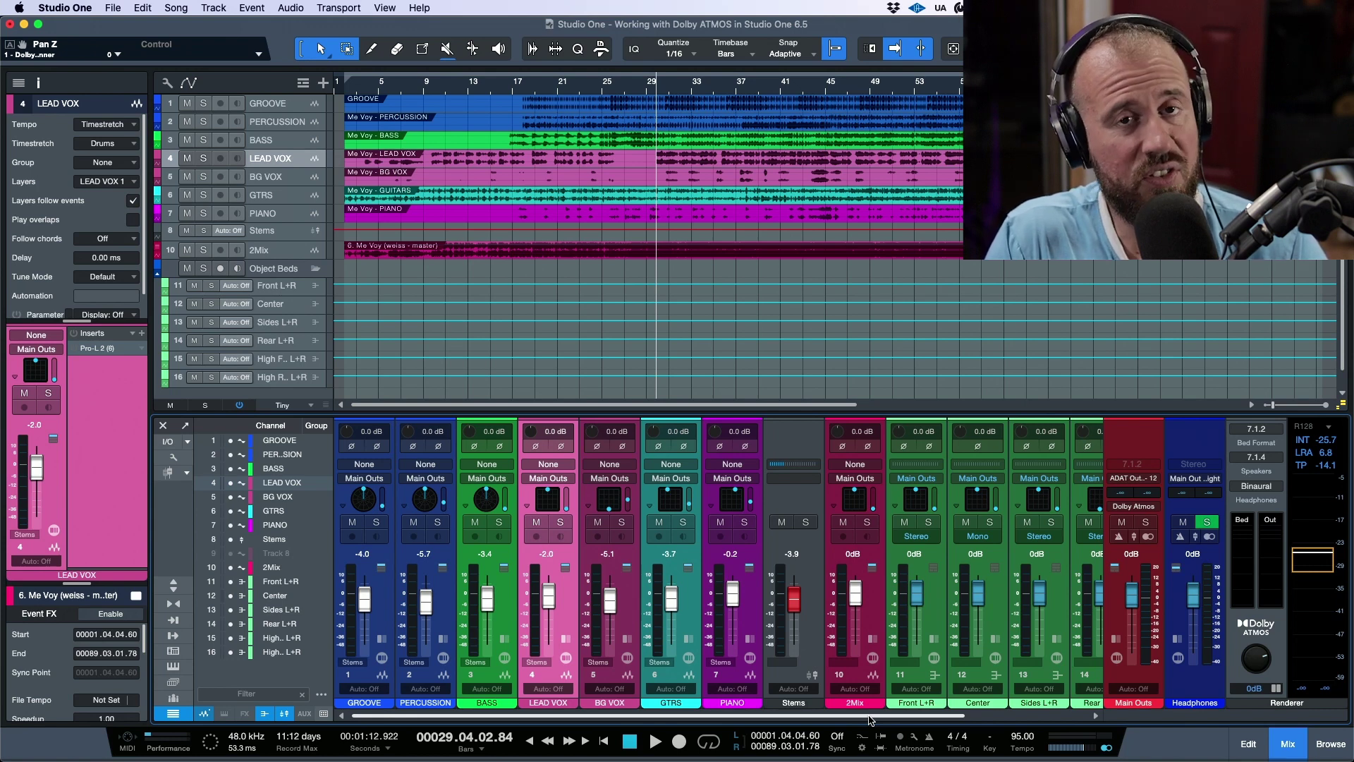
# Step: Examine the object bed bus channels from Front L+R to High Rear L+R alongside the stem channels in the mixer
pyautogui.moveTo(869, 716); pyautogui.dragTo(1051, 708)
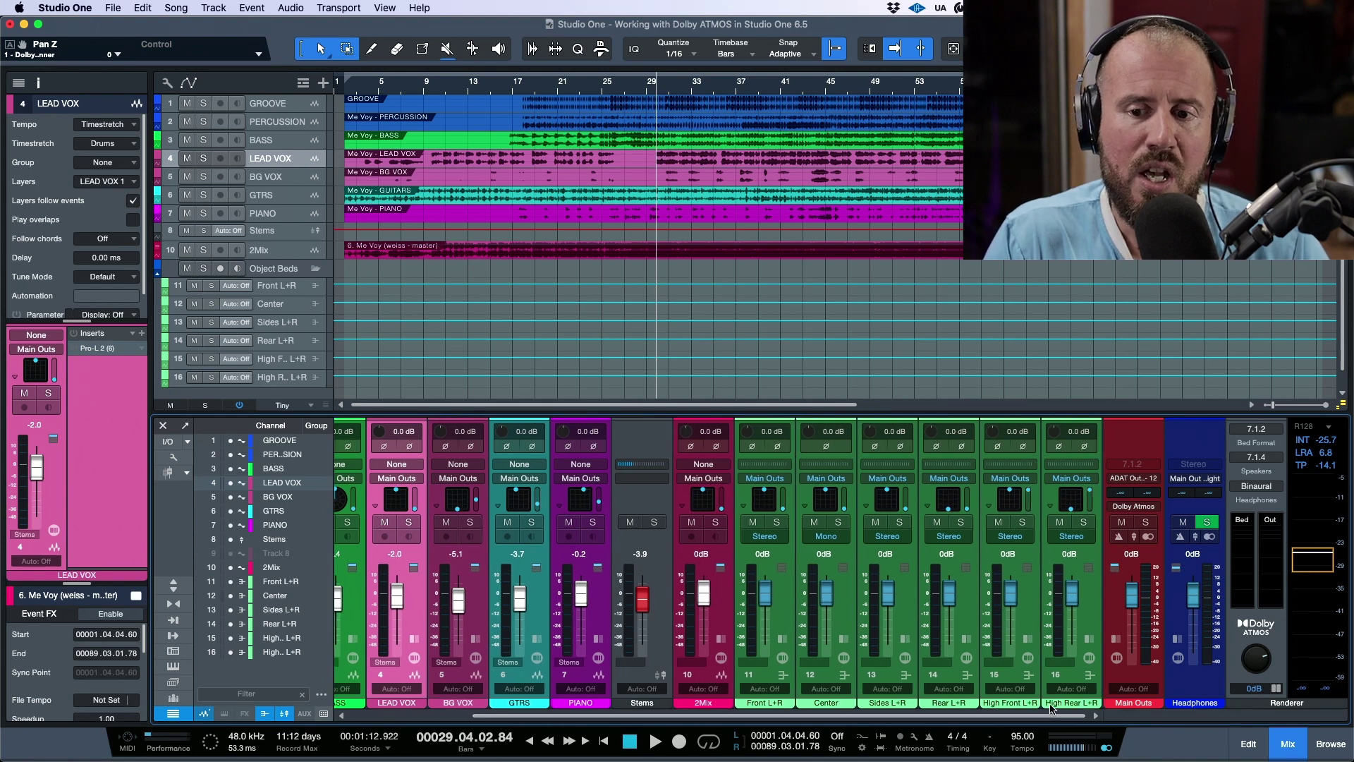
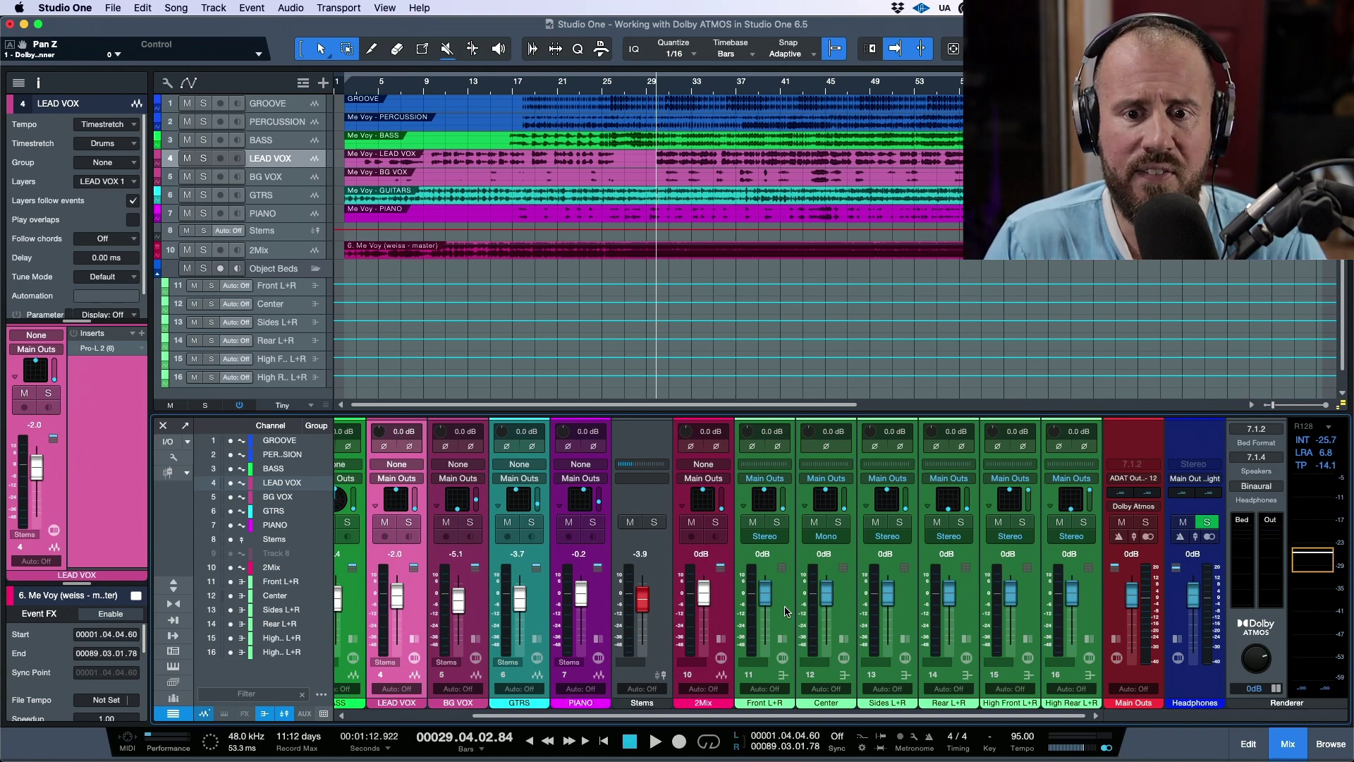
pyautogui.click(789, 612)
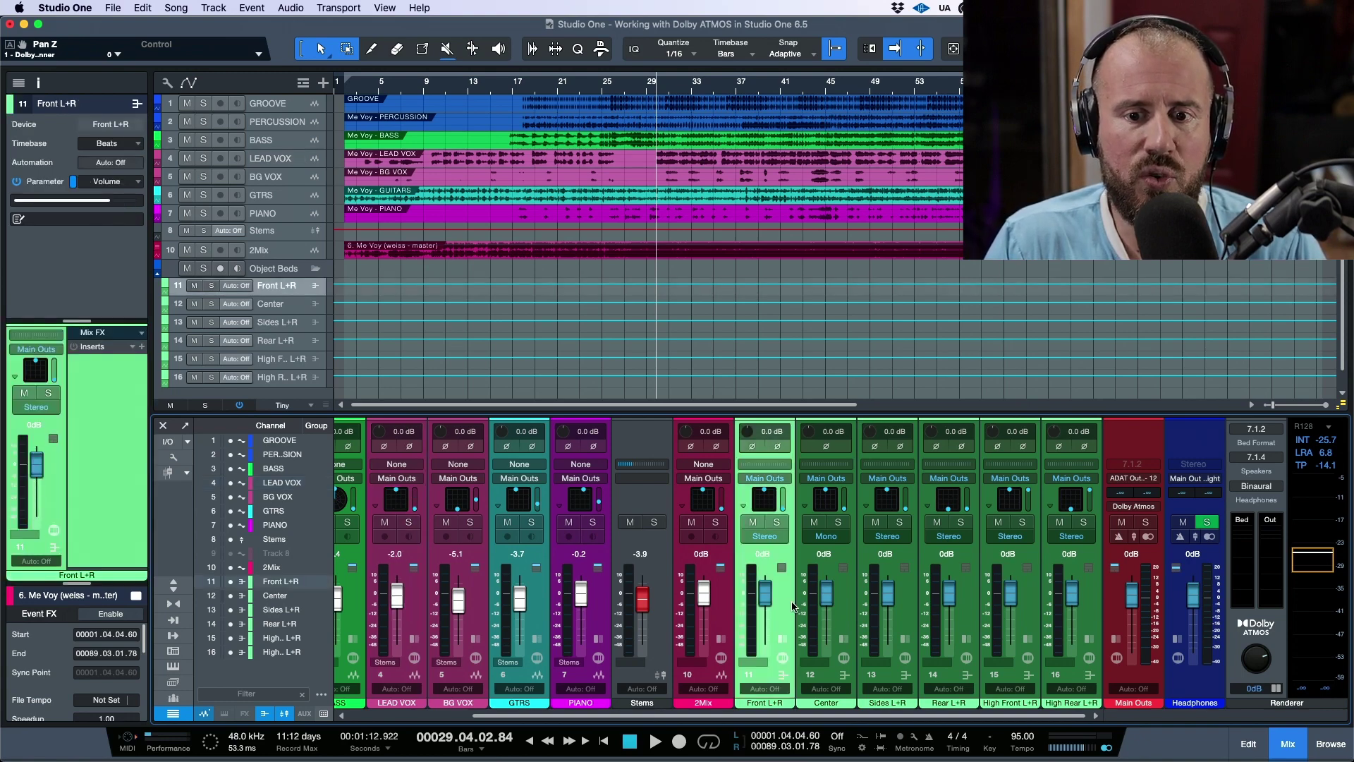
pyautogui.click(846, 614)
pyautogui.click(913, 613)
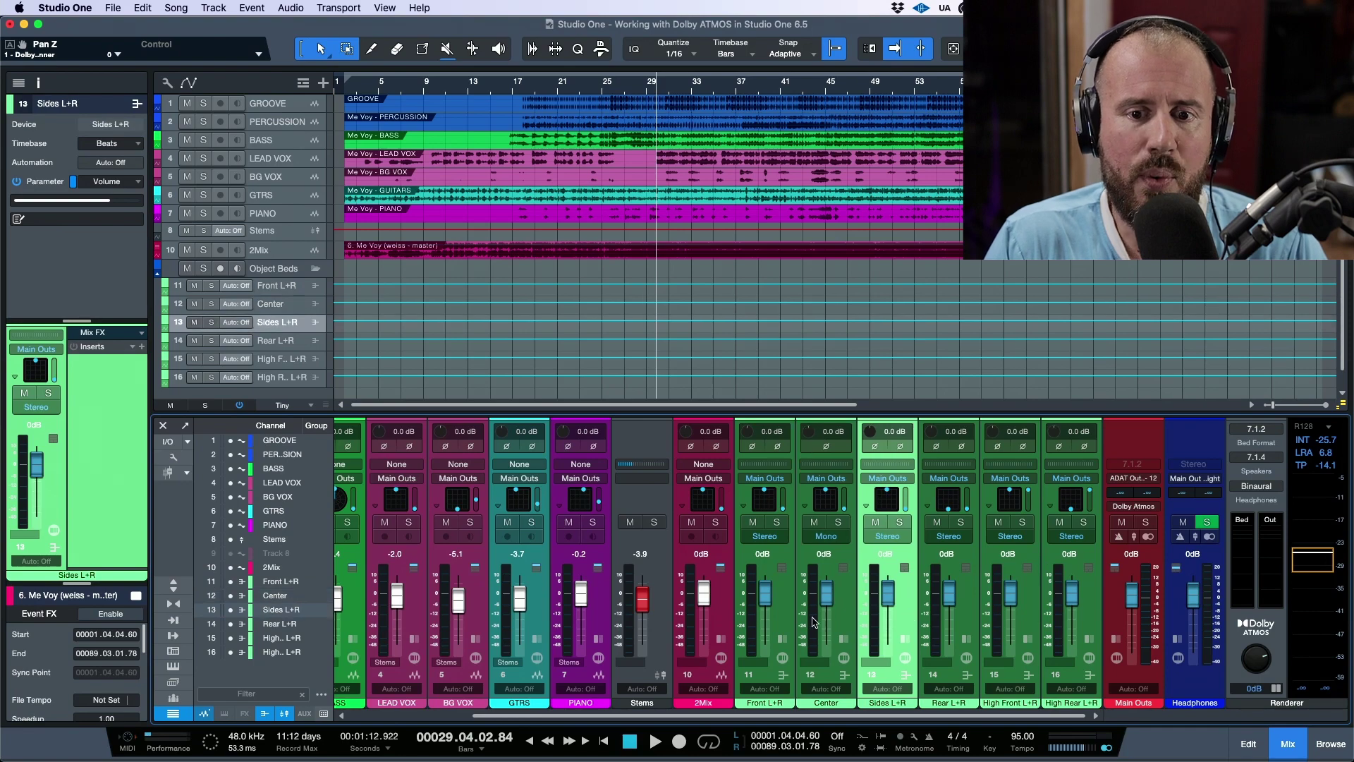
pyautogui.click(782, 619)
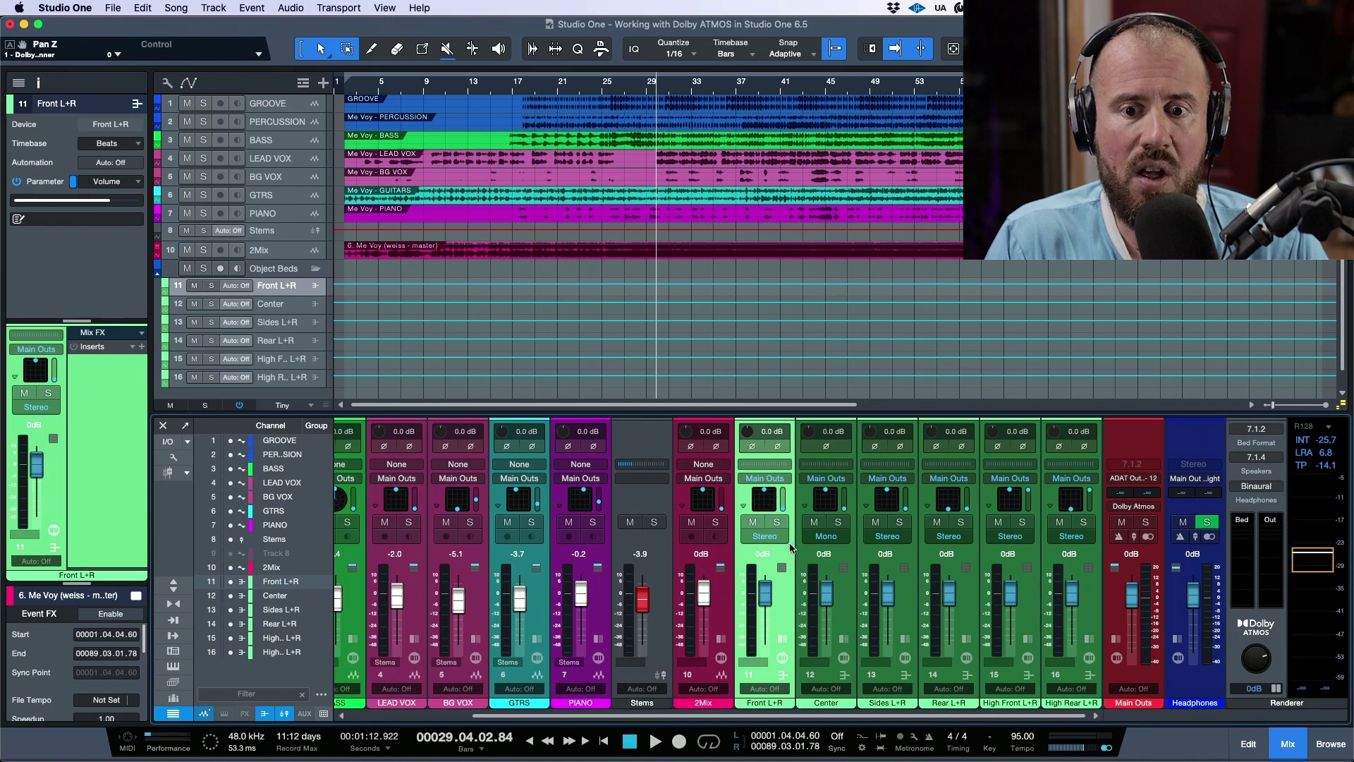
pyautogui.moveTo(690, 721); pyautogui.dragTo(473, 723)
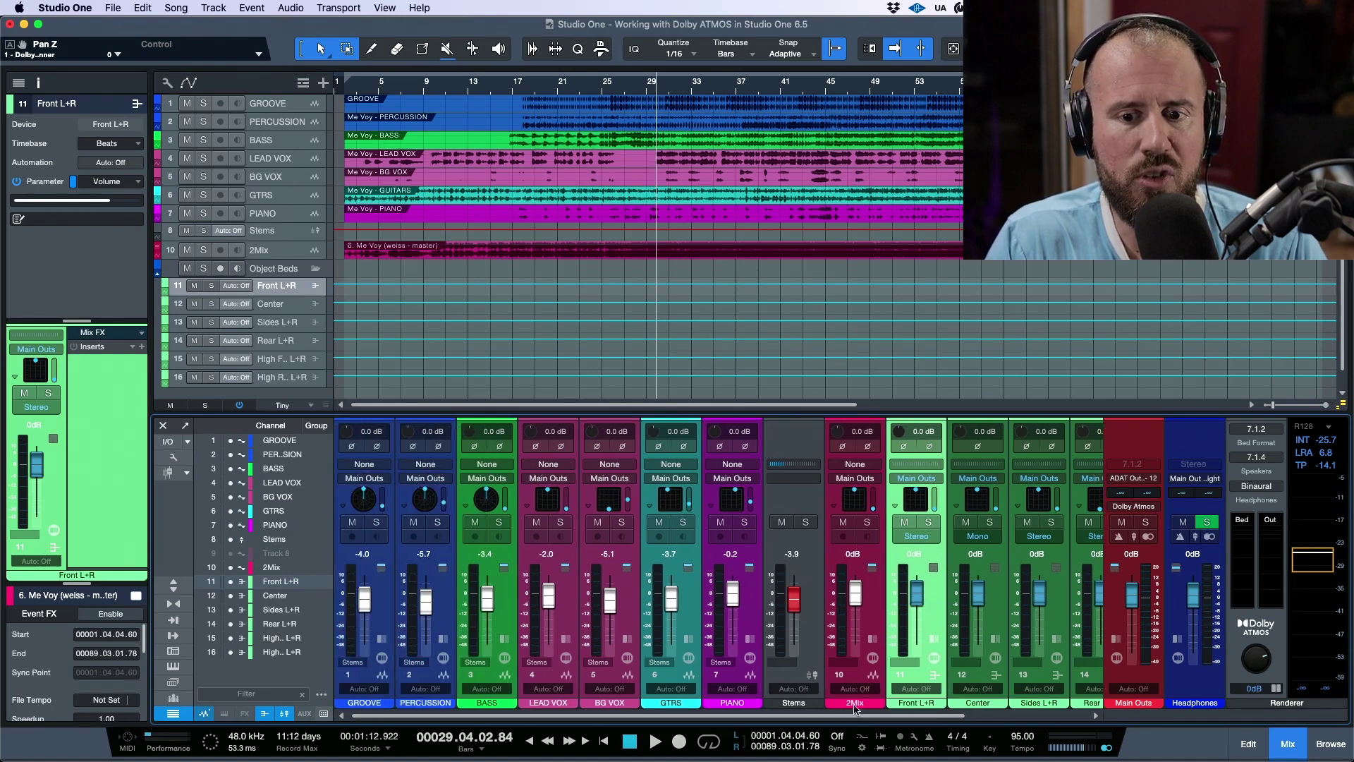
pyautogui.moveTo(809, 721); pyautogui.dragTo(986, 716)
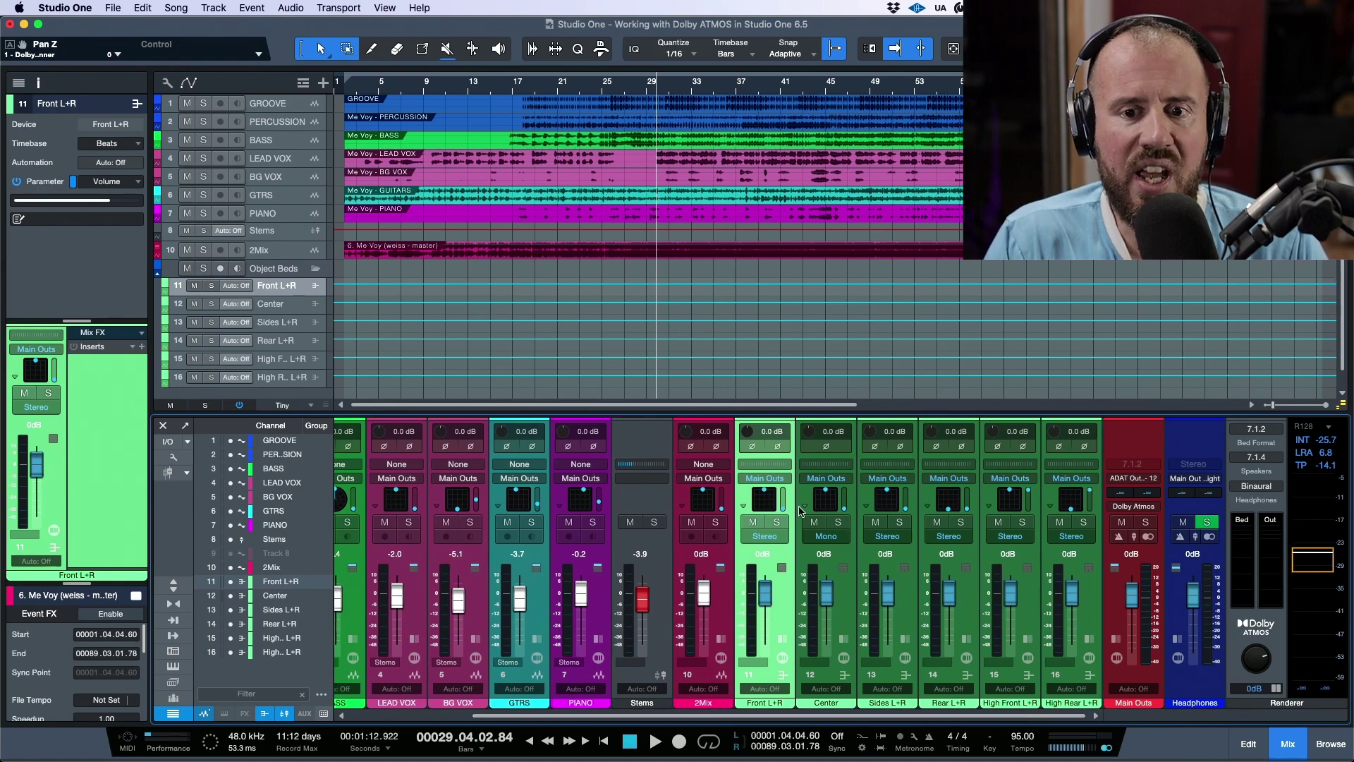
# Step: Compare the Object Panner placement of the Front L+R and Sides L+R buses, closing each panner window
pyautogui.click(764, 501)
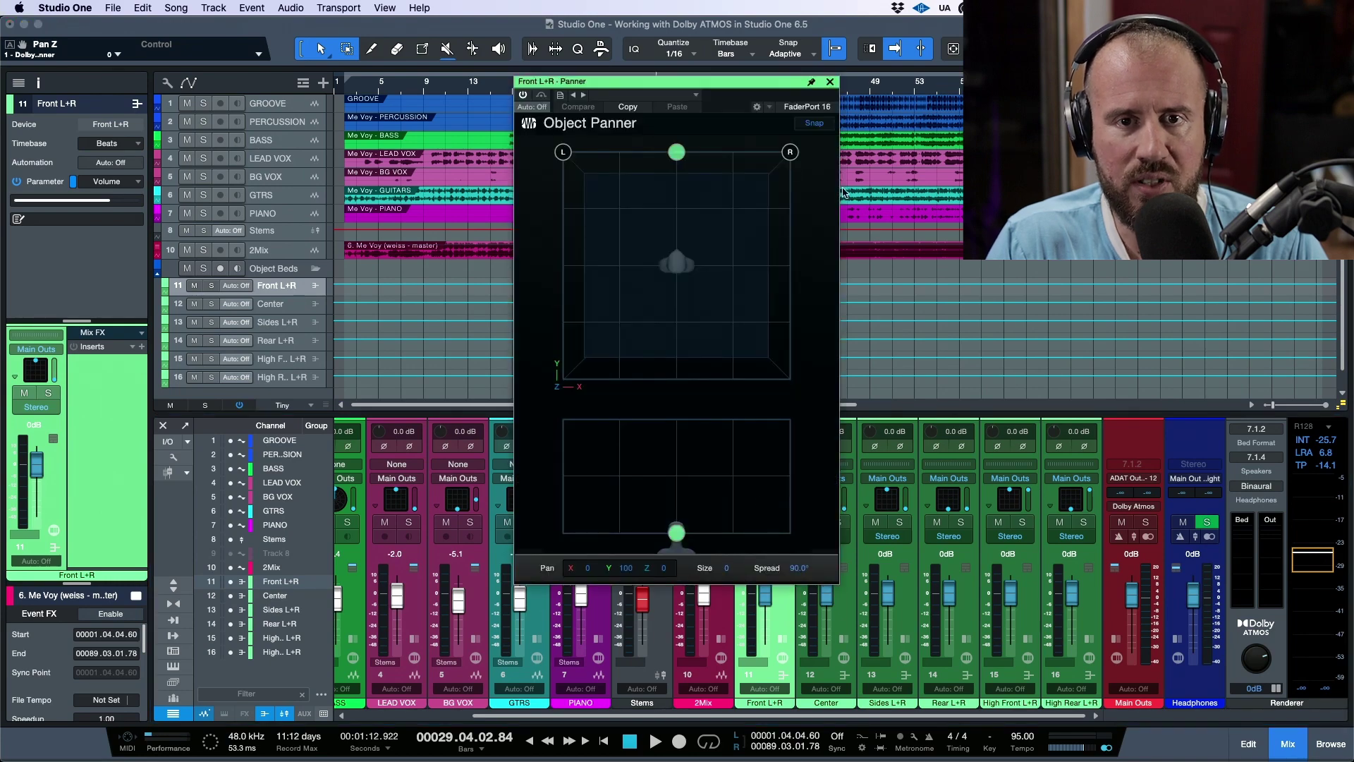
pyautogui.click(830, 82)
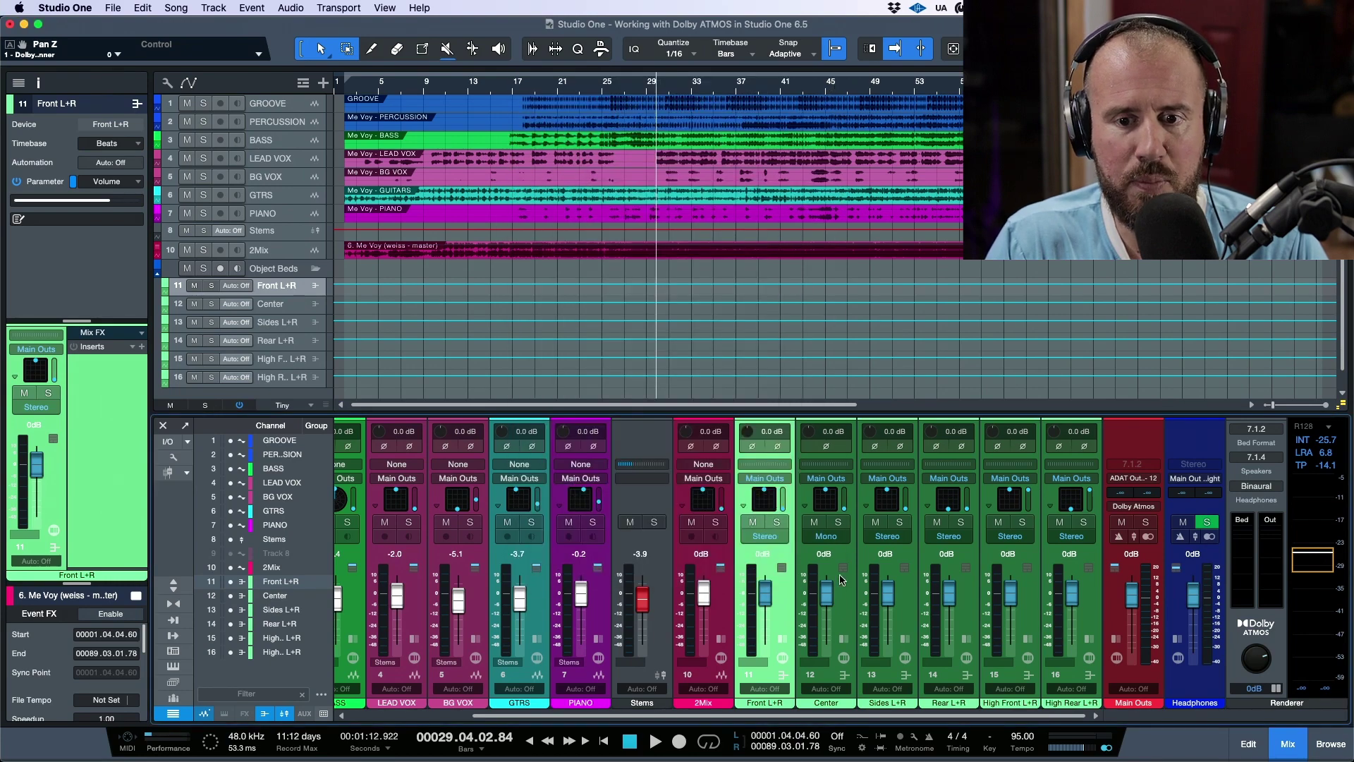
pyautogui.click(887, 499)
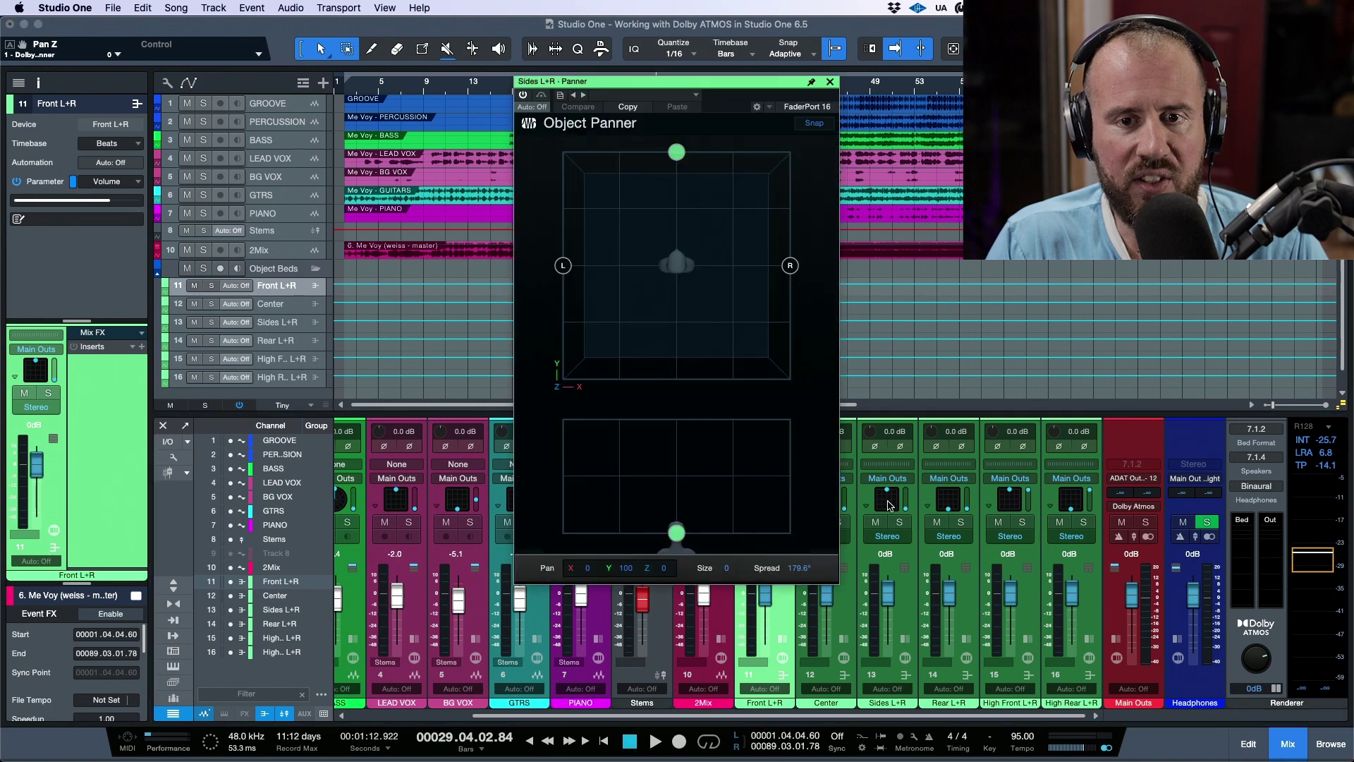
pyautogui.click(830, 81)
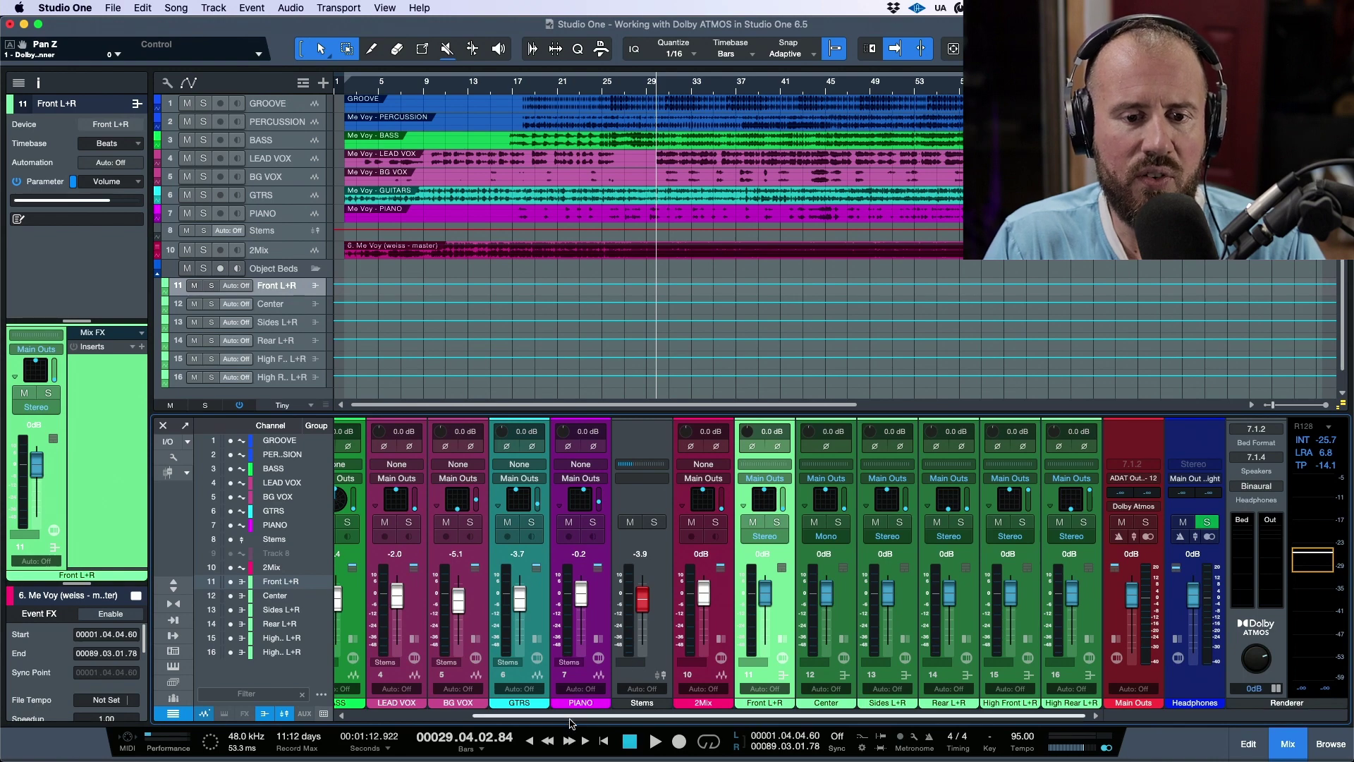
# Step: Review LEAD VOX's pan mode options and output destinations, keeping Spatial Object Panner and Main Outs
pyautogui.moveTo(541, 715); pyautogui.dragTo(421, 715)
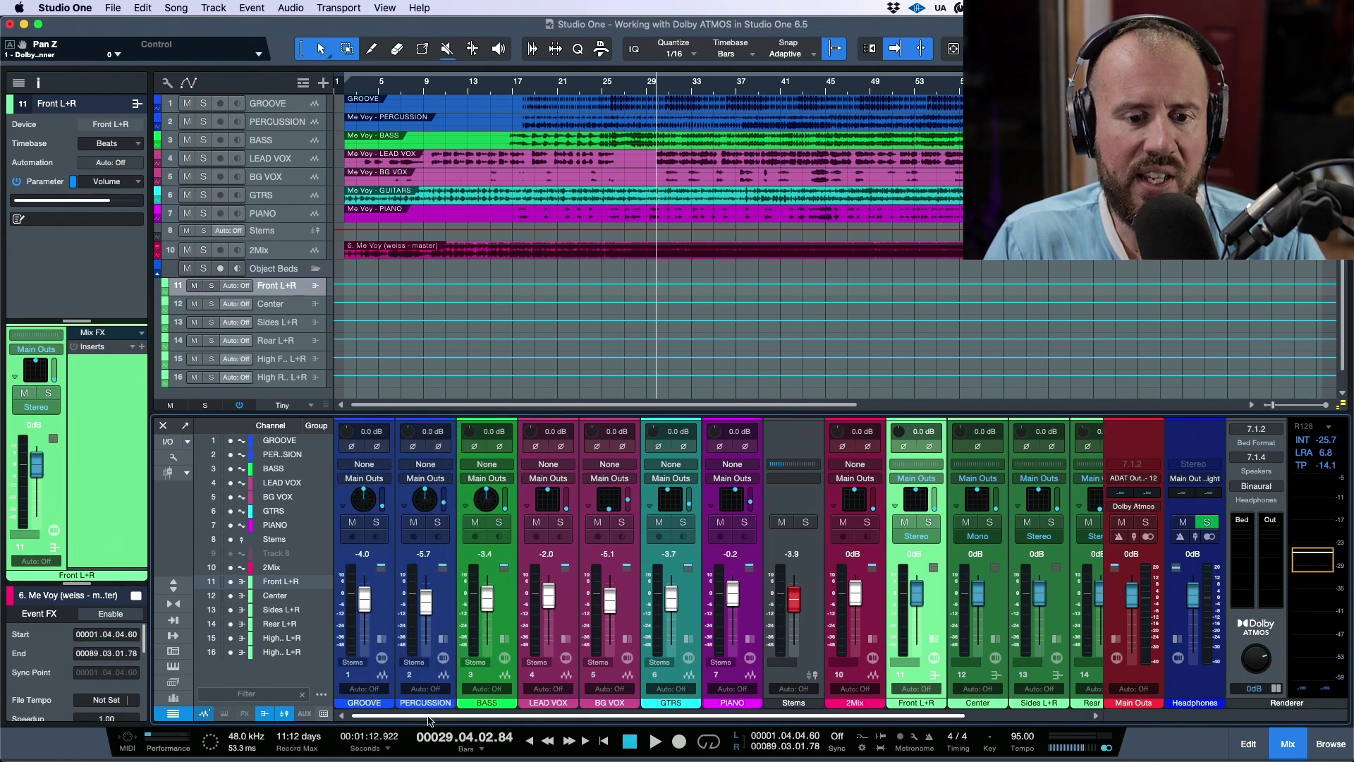
pyautogui.rightClick(551, 505)
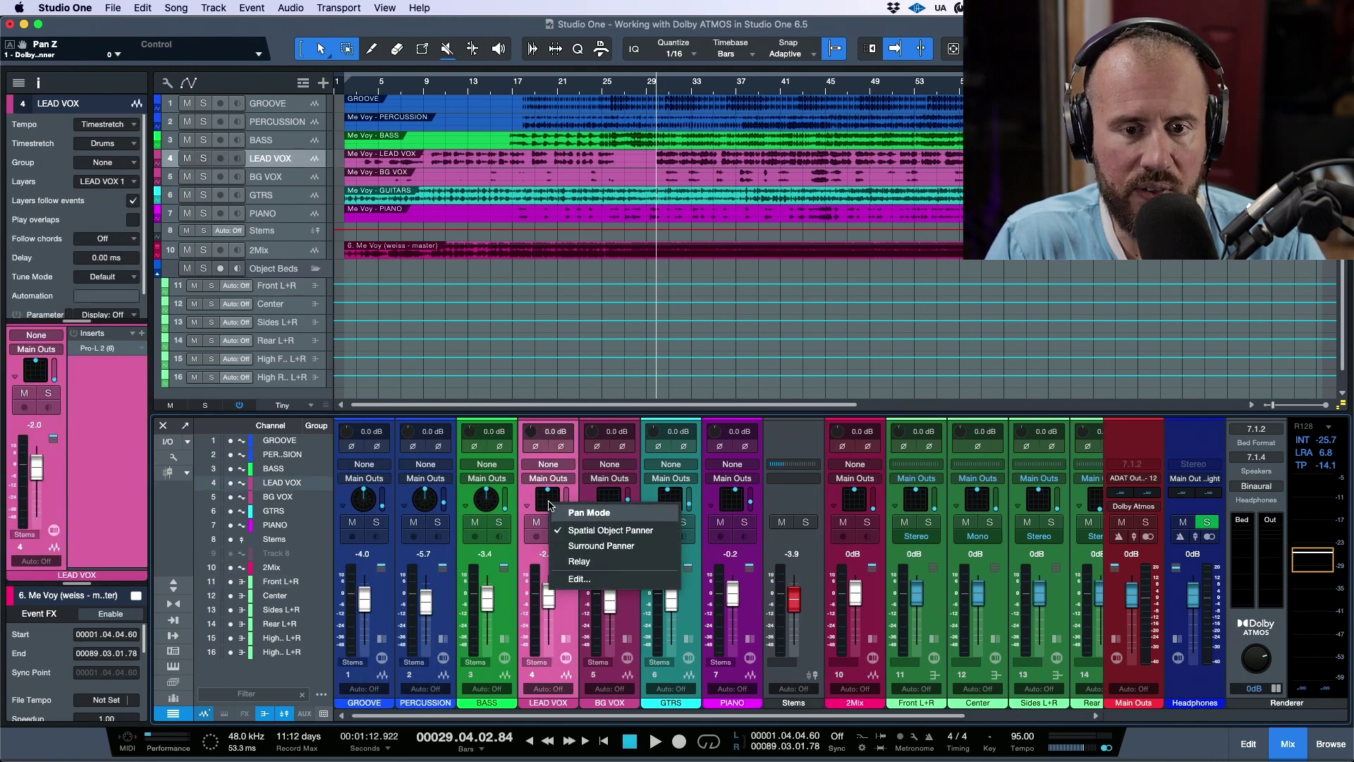
pyautogui.click(527, 495)
pyautogui.click(548, 479)
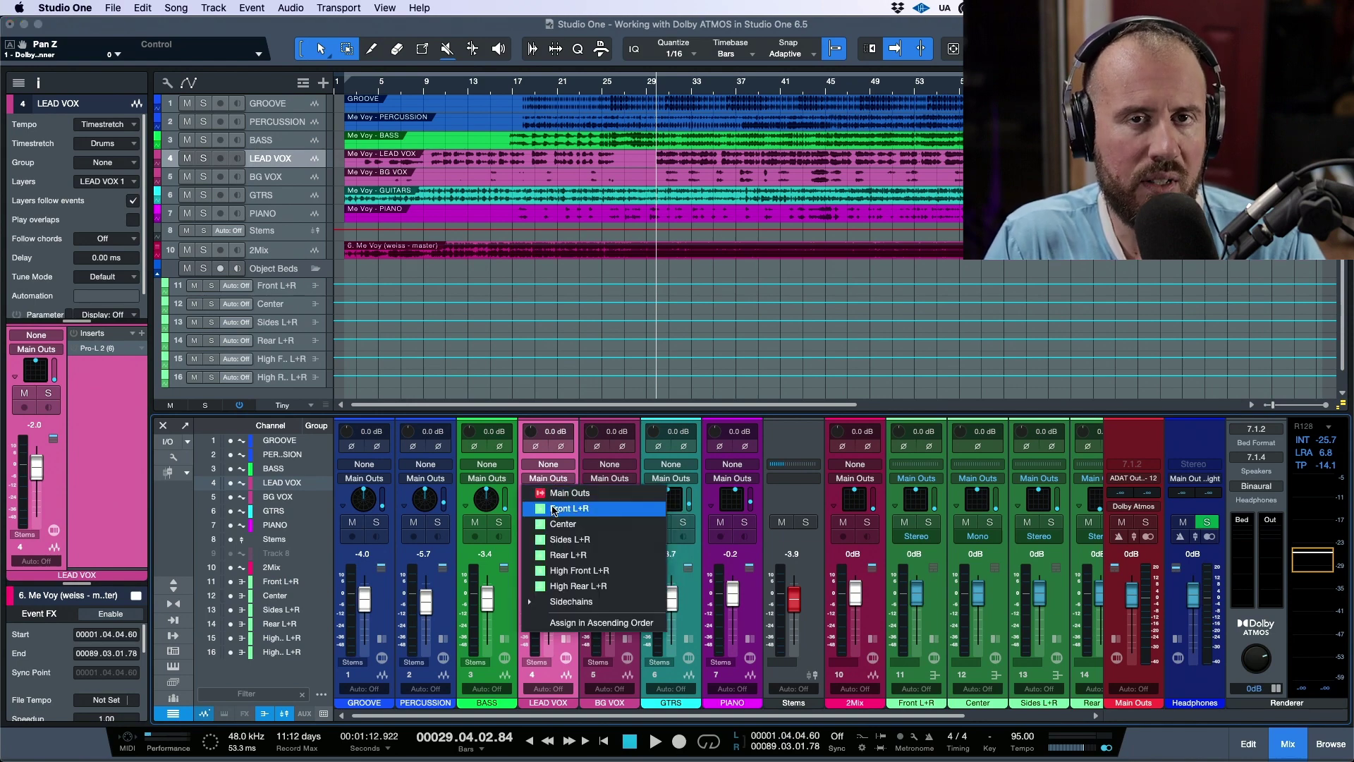
pyautogui.click(793, 501)
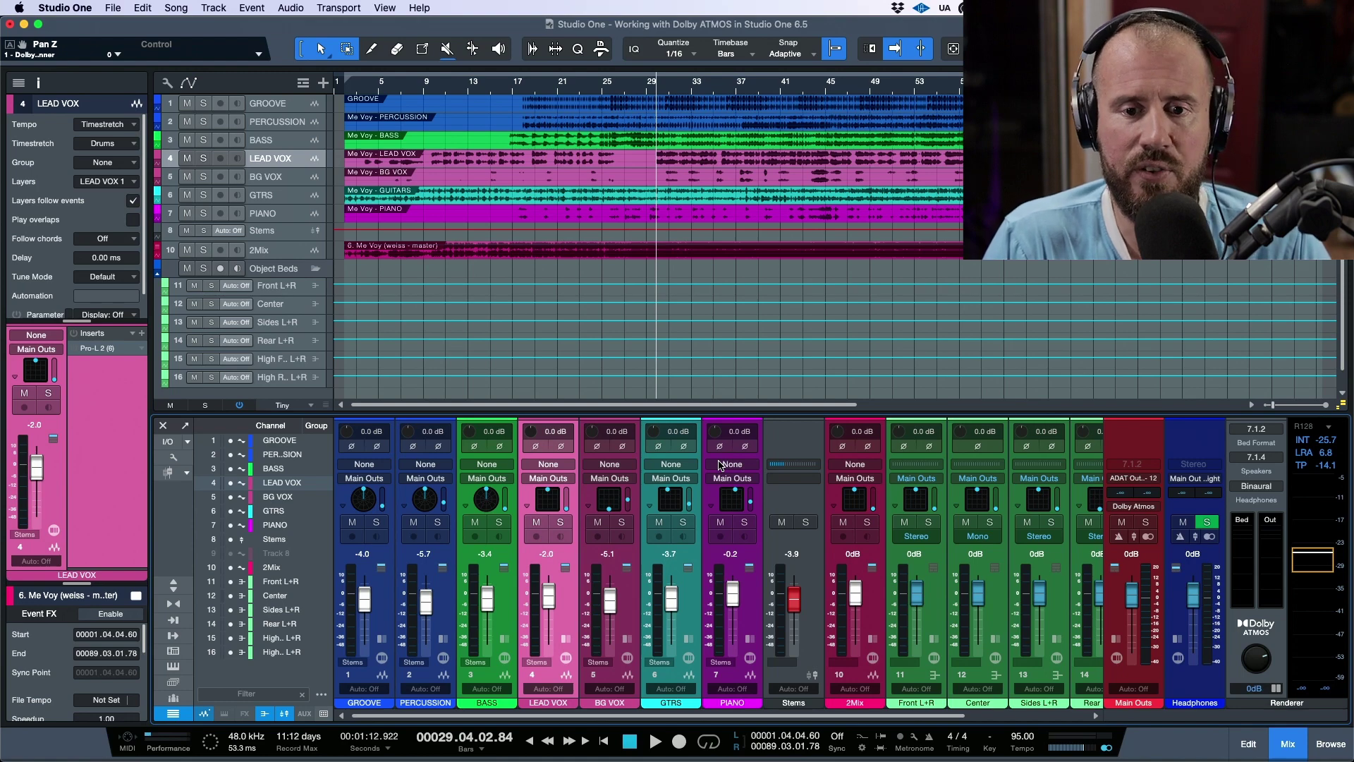
# Step: Solo the GTRS and BG VOX channels for playback
pyautogui.click(684, 524)
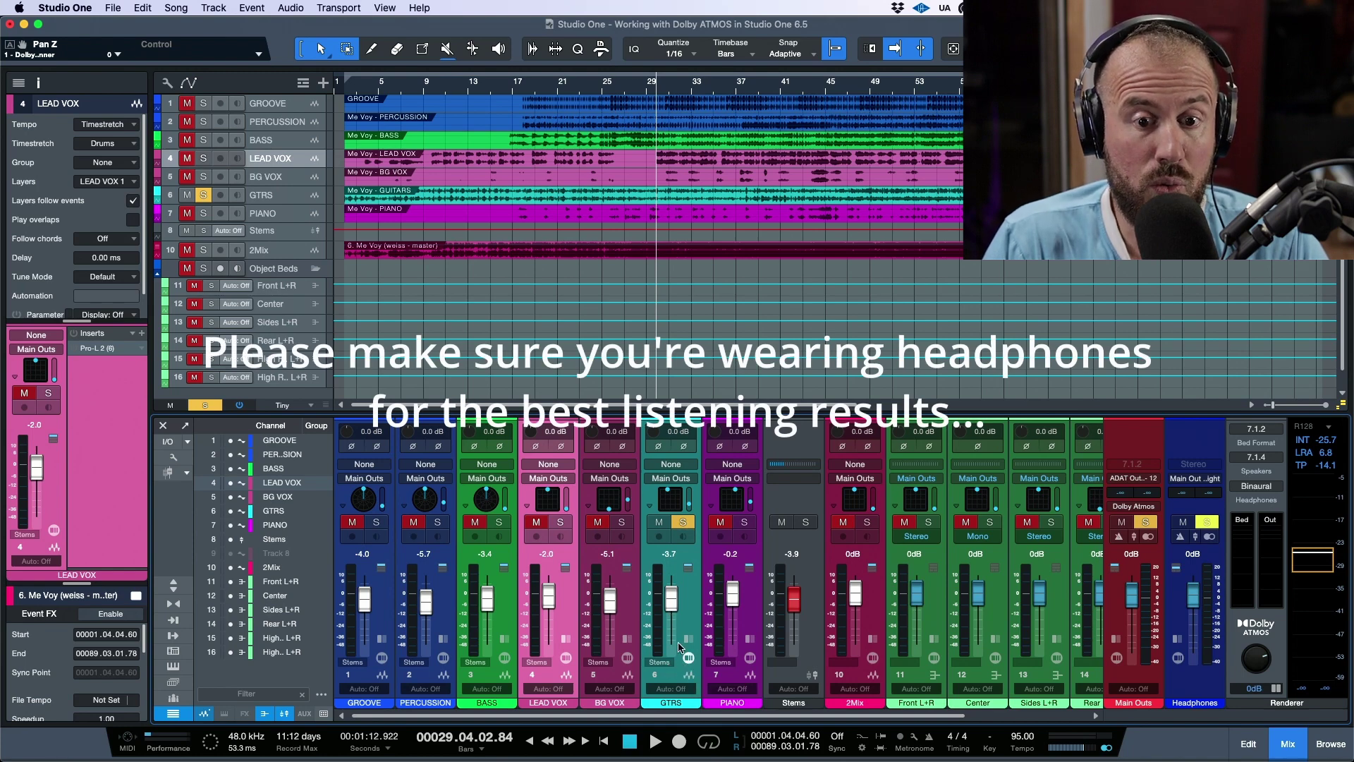
pyautogui.click(624, 523)
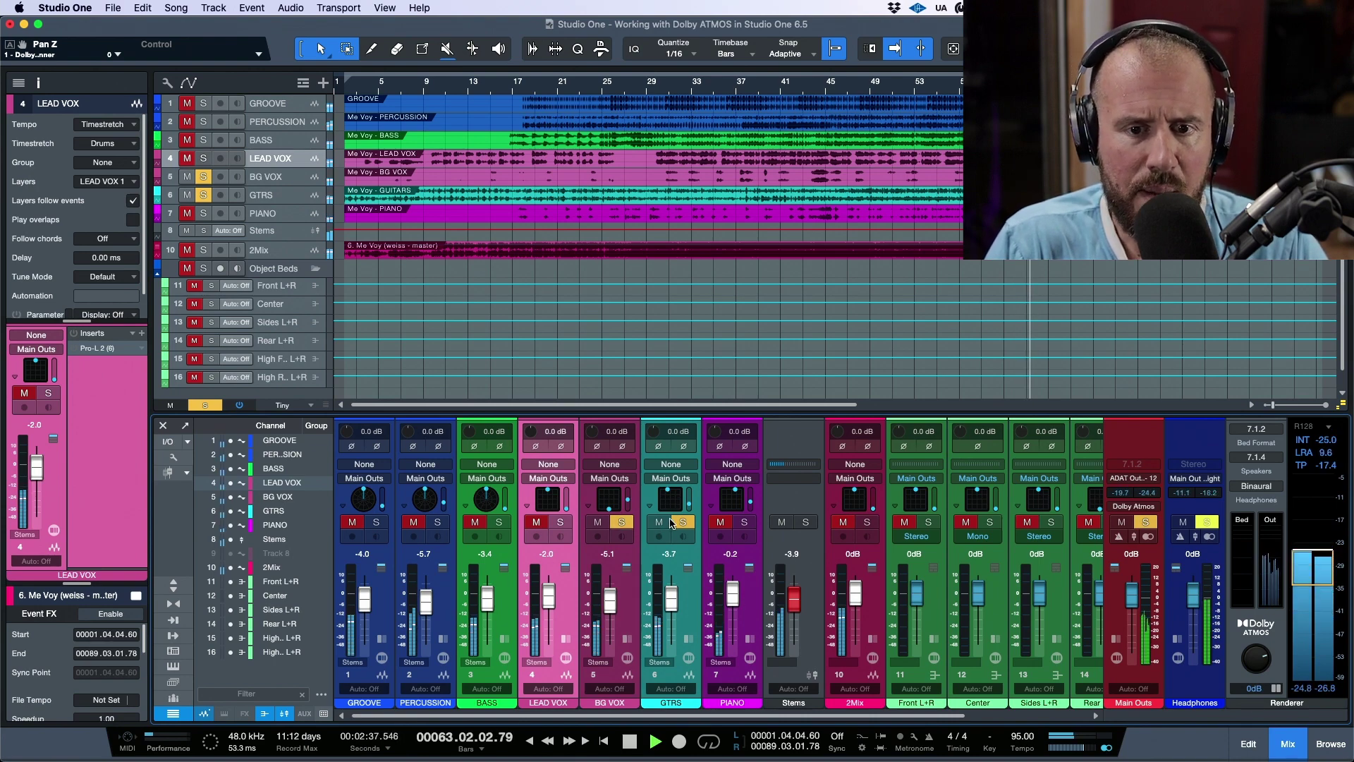
# Step: Unsolo GTRS so only BG VOX stays soloed, open BG VOX's Object Panner and stop playback
pyautogui.click(681, 522)
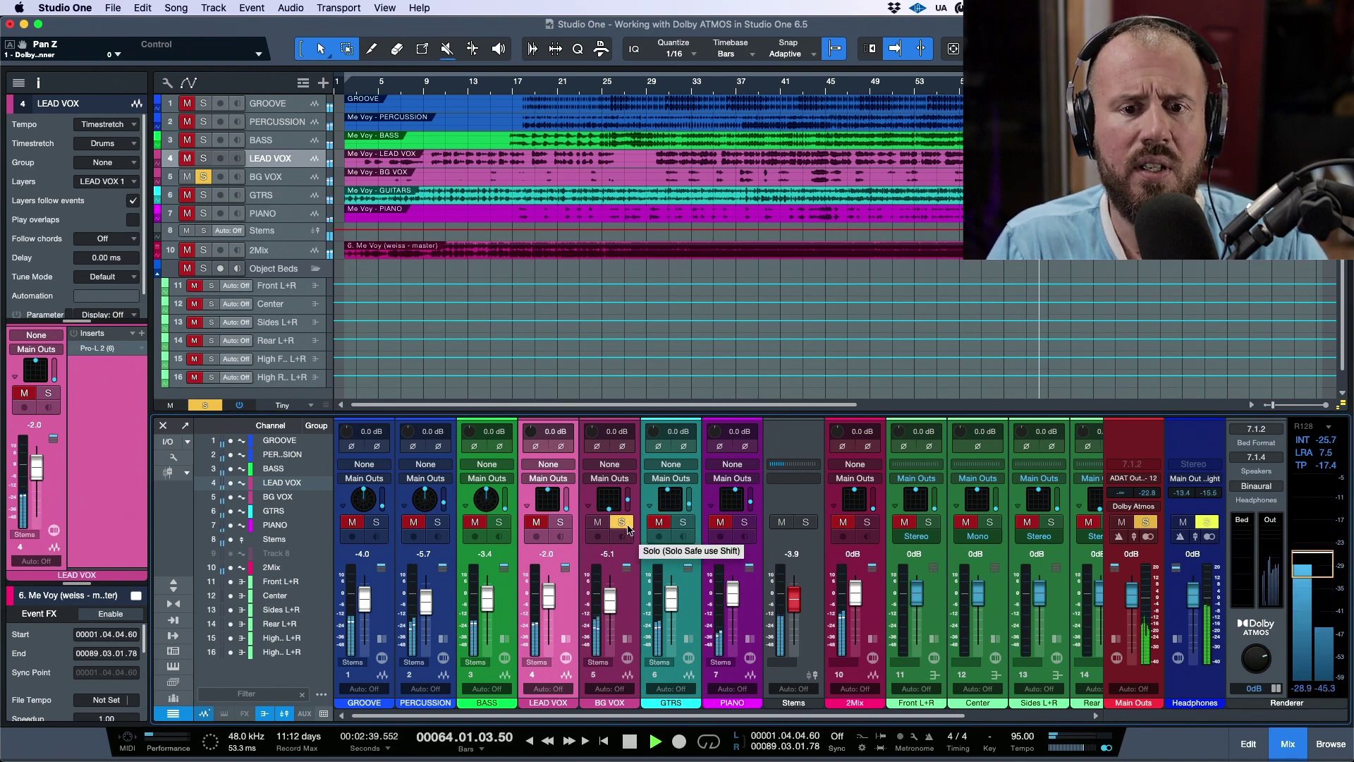
pyautogui.click(611, 501)
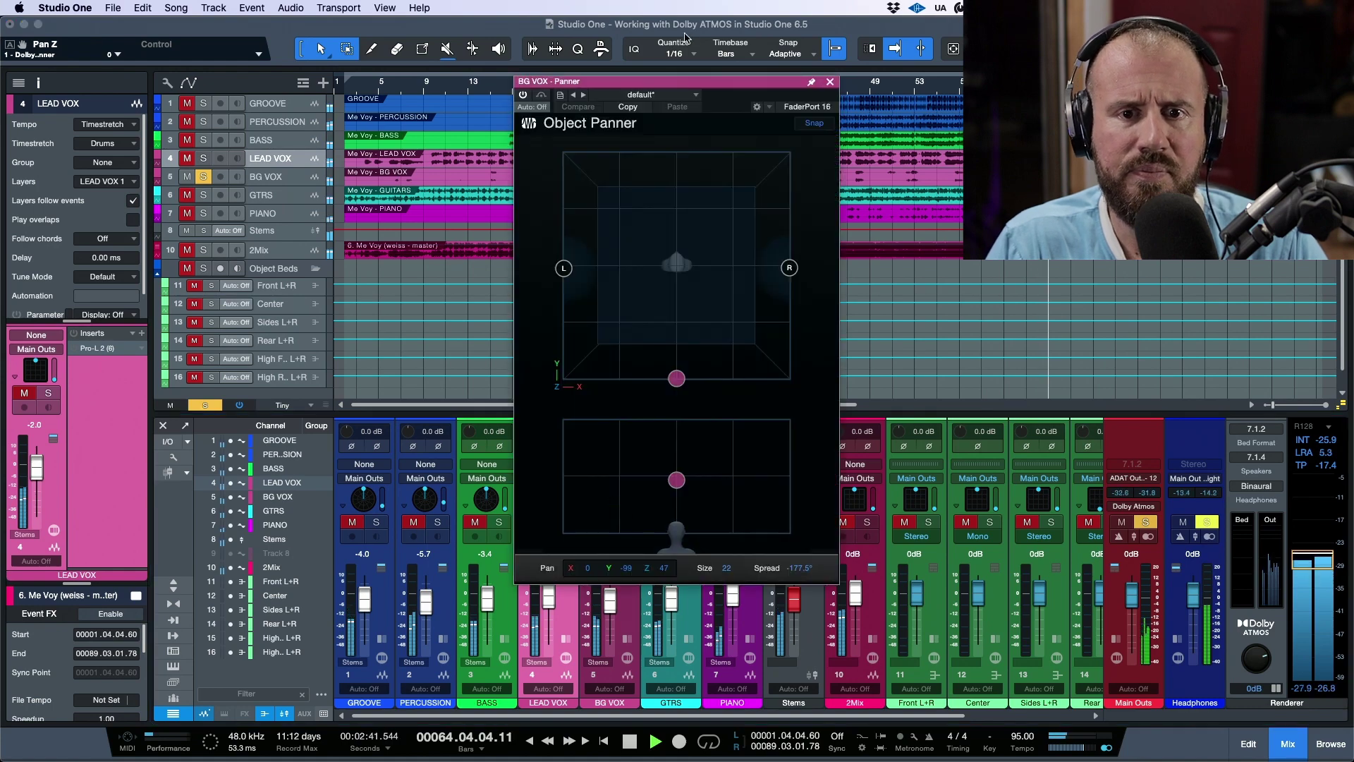
pyautogui.moveTo(753, 84); pyautogui.dragTo(944, 98)
pyautogui.press('space')
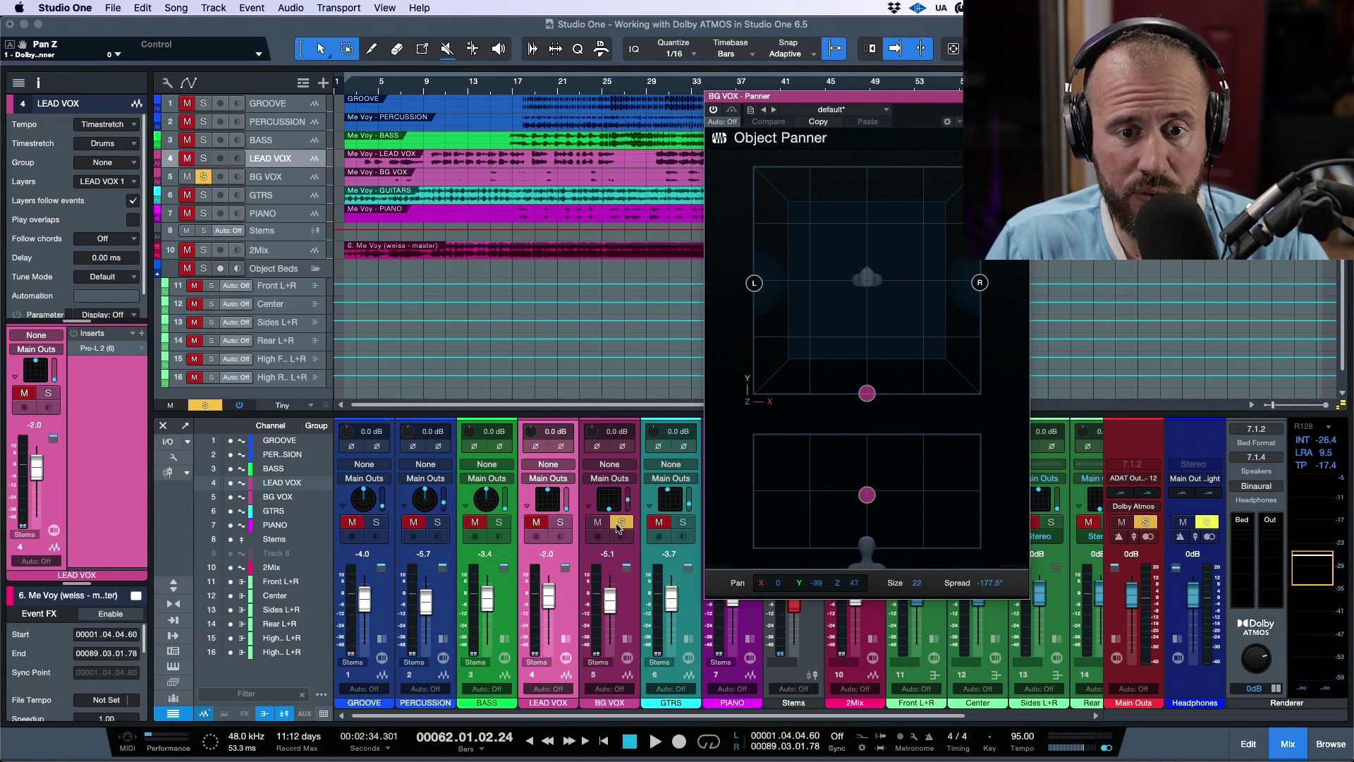
pyautogui.click(629, 604)
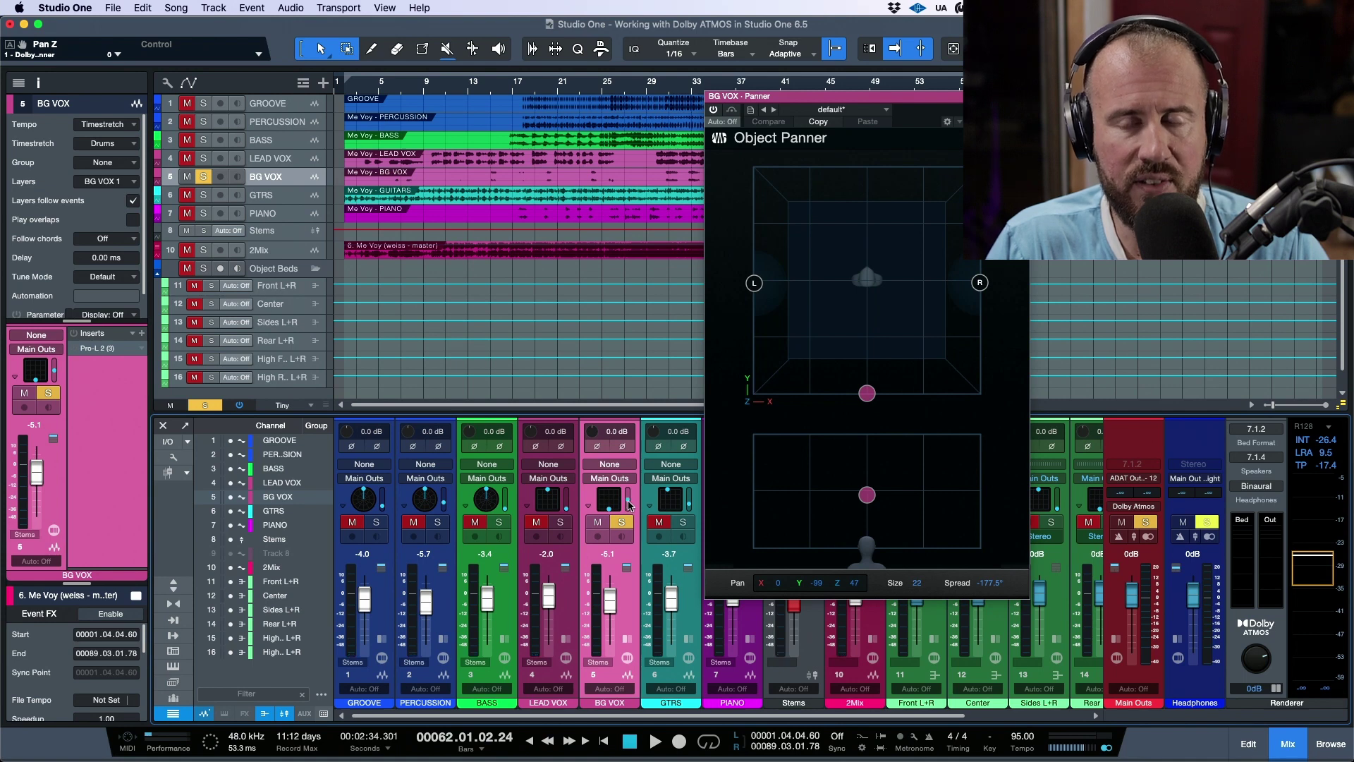
# Step: Audition BG VOX while lowering its height to Z 0, raising it again and placing it around X 100, Y -10, Z 37
pyautogui.press('space')
pyautogui.moveTo(629, 505); pyautogui.dragTo(622, 544)
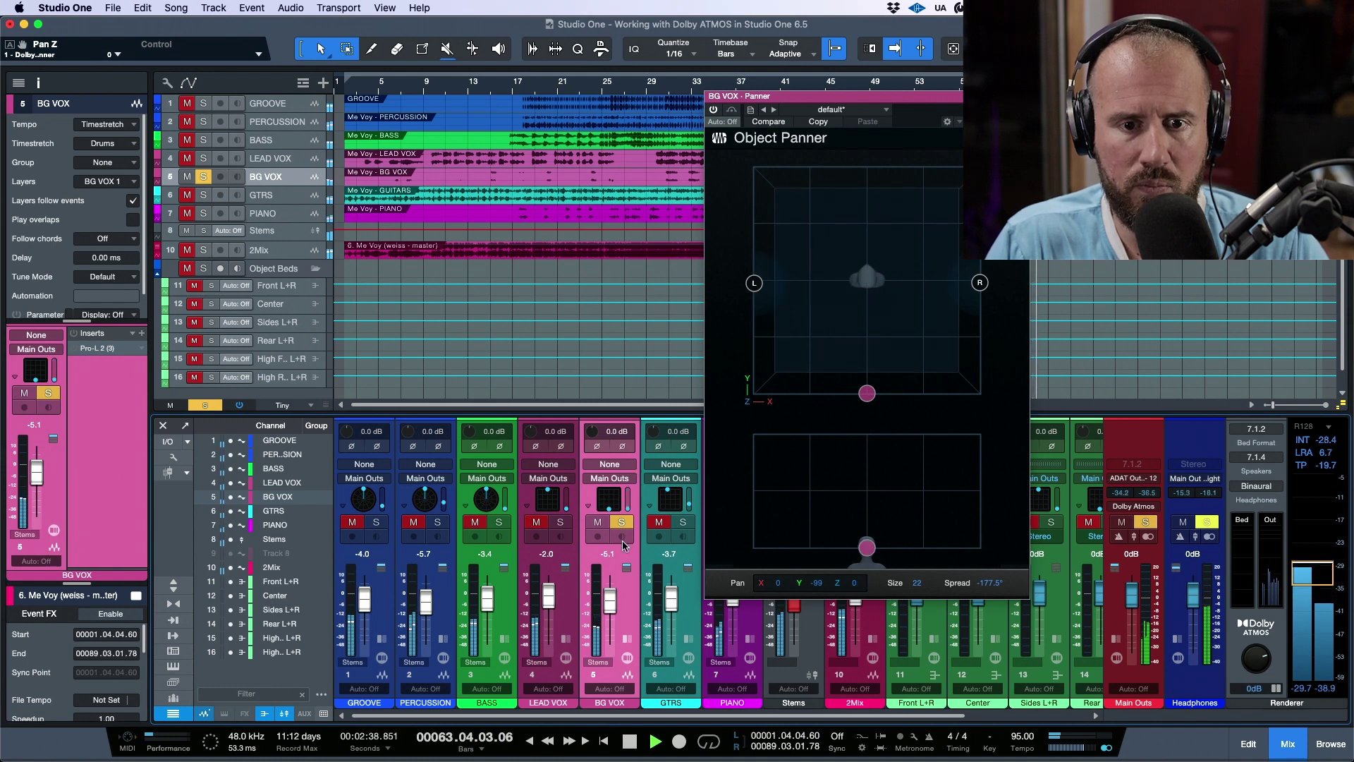
pyautogui.moveTo(623, 544); pyautogui.dragTo(633, 505)
pyautogui.press('space')
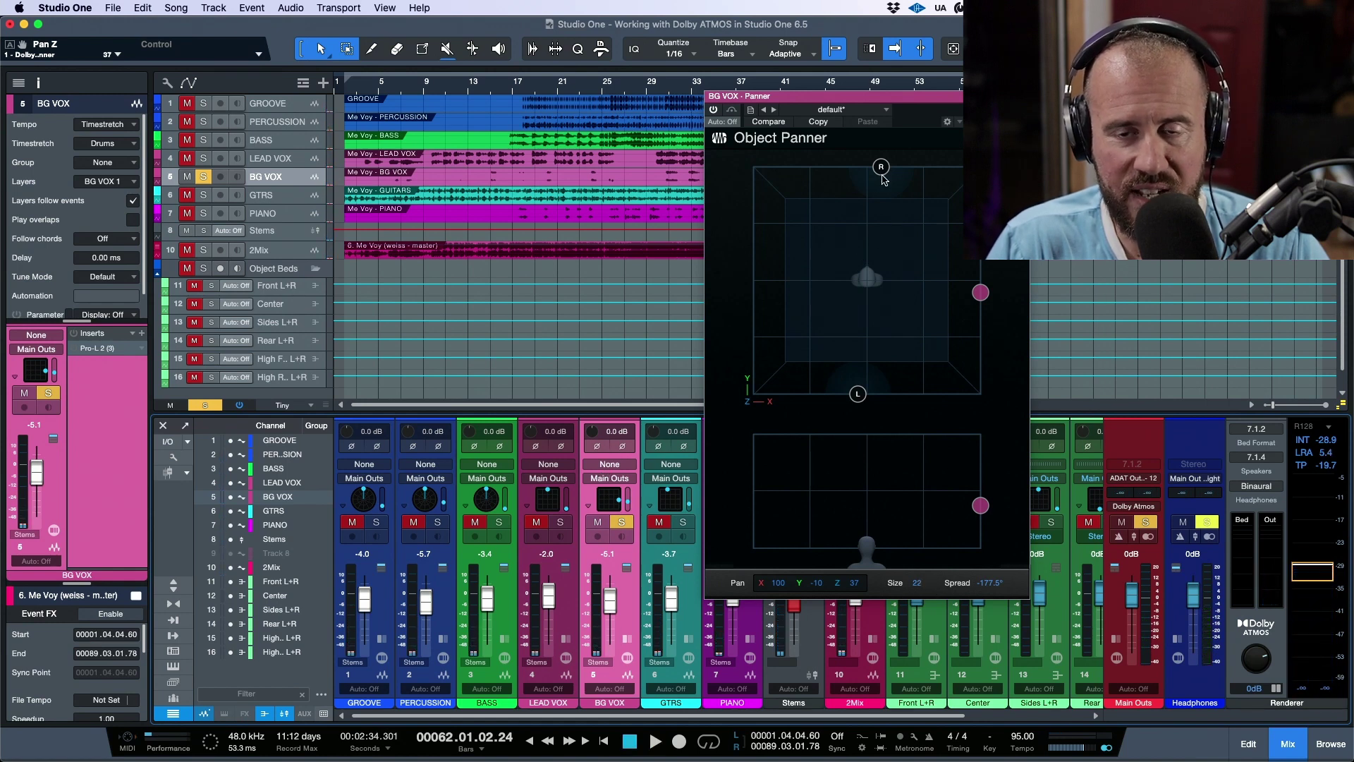
# Step: Reset BG VOX's pan to X 0, Y 100, Z 0, then audition it with spread about 178.9° and size 8
pyautogui.press('space')
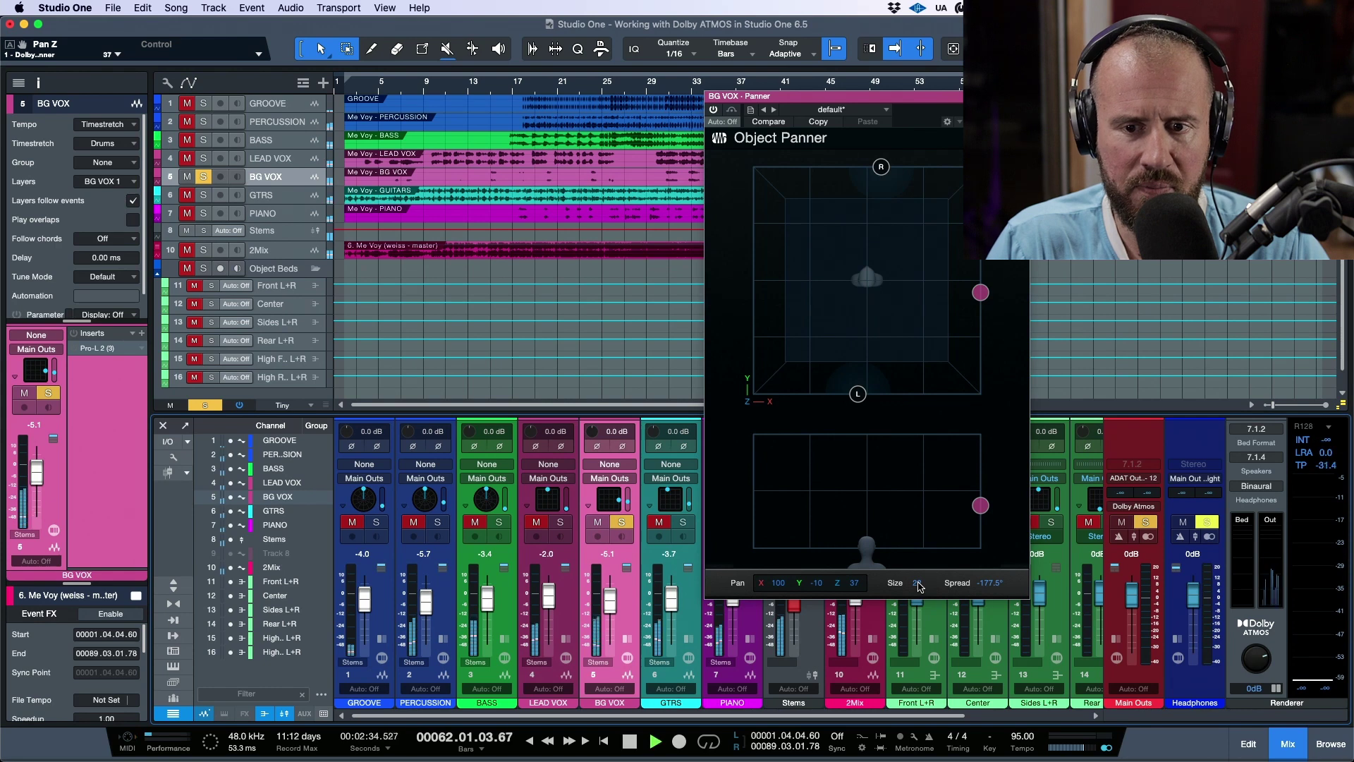
pyautogui.press('space')
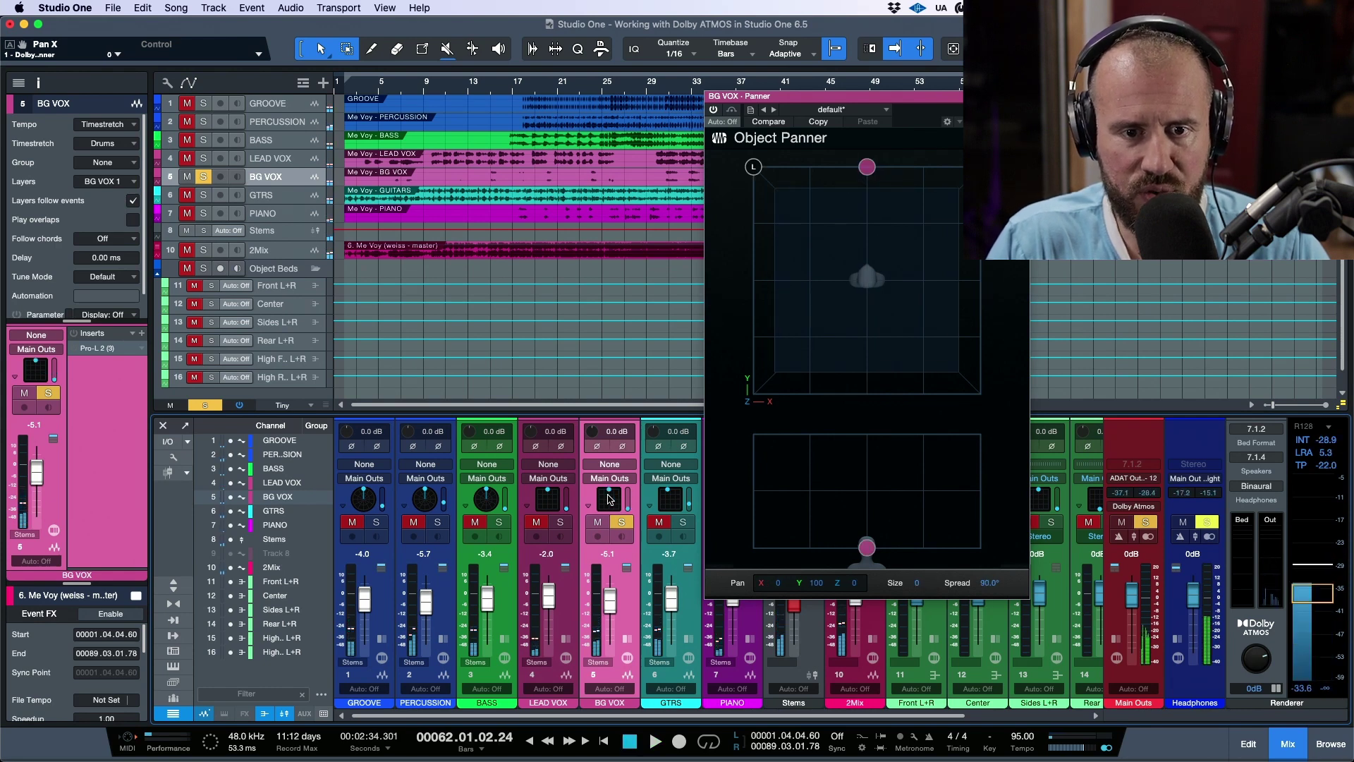
pyautogui.moveTo(753, 166)
pyautogui.mouseDown()
pyautogui.moveTo(732, 298)
pyautogui.moveTo(734, 282)
pyautogui.mouseUp()
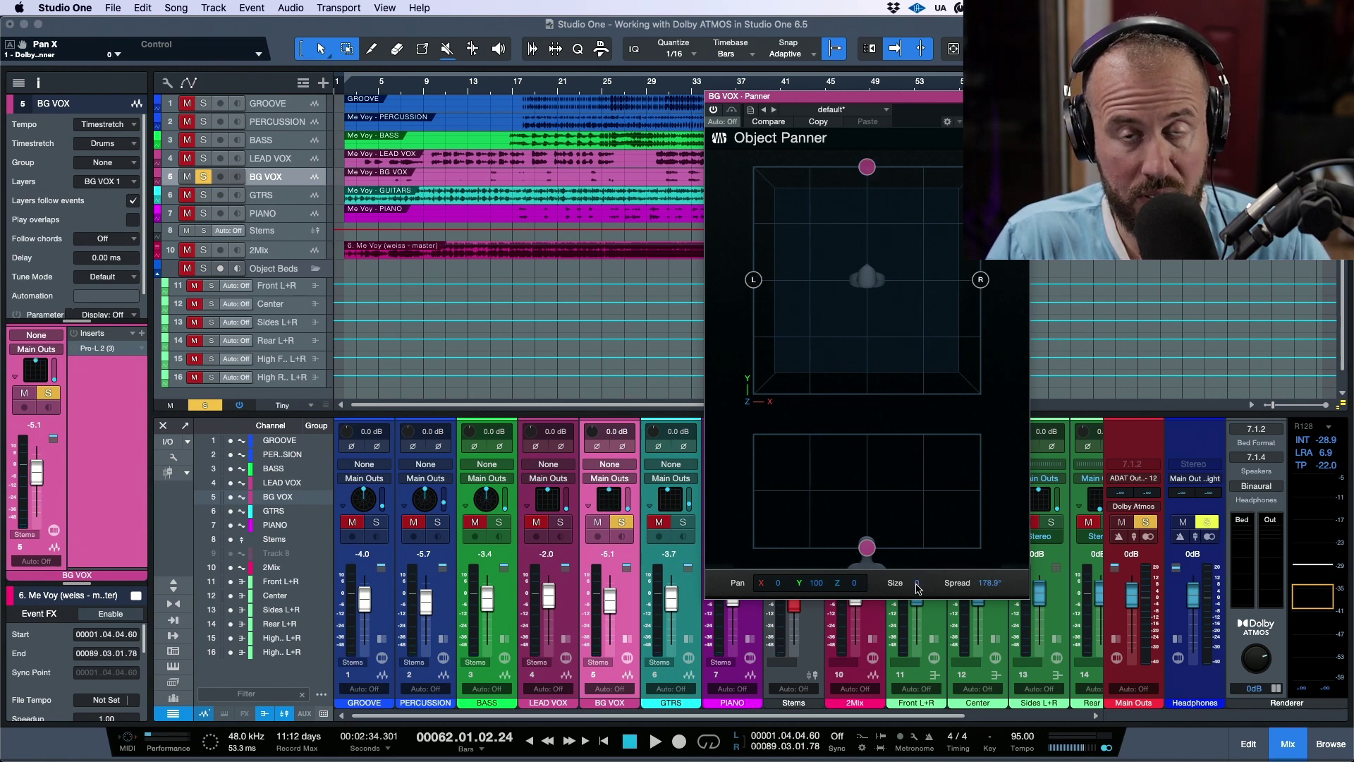
pyautogui.press('space')
pyautogui.moveTo(920, 588); pyautogui.dragTo(941, 565)
pyautogui.press('space')
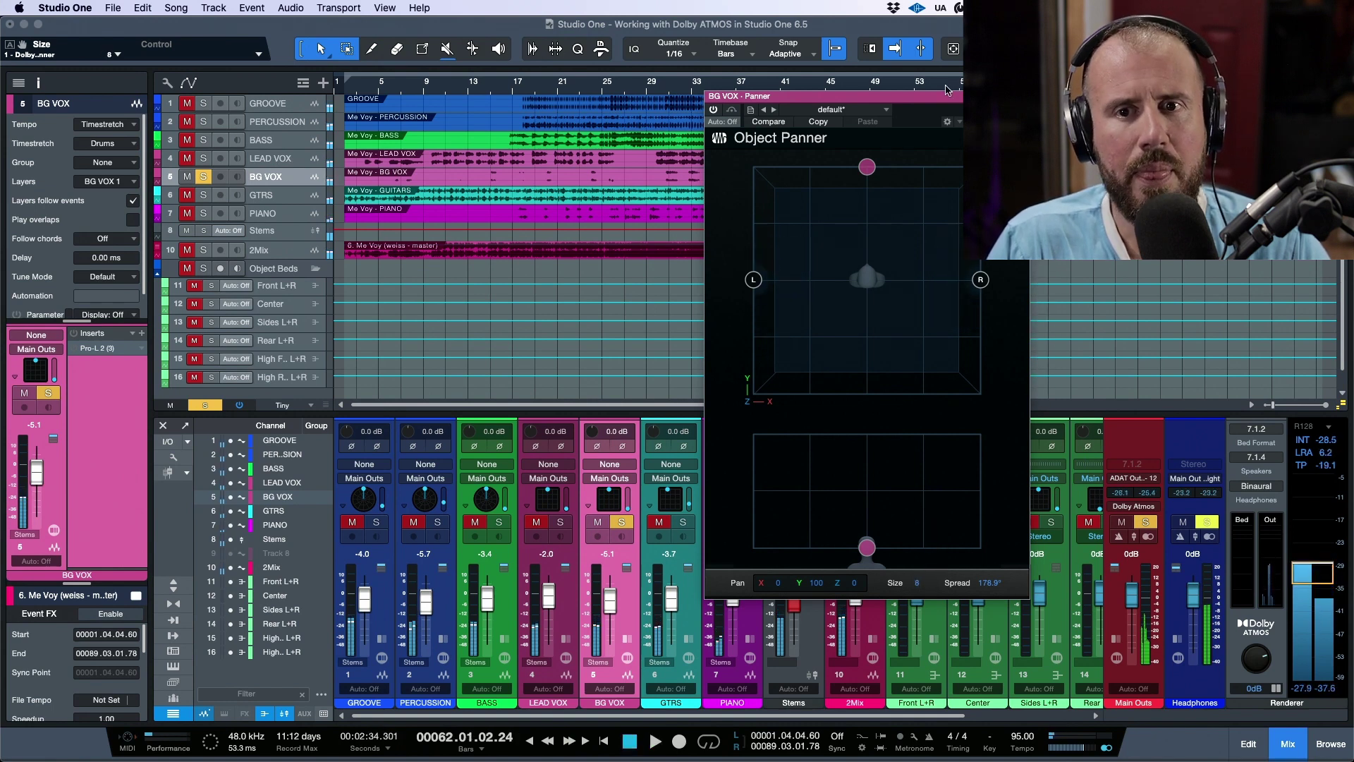
# Step: Raise BG VOX's object size to 25 while auditioning it, and close its Object Panner
pyautogui.moveTo(945, 97); pyautogui.dragTo(756, 85)
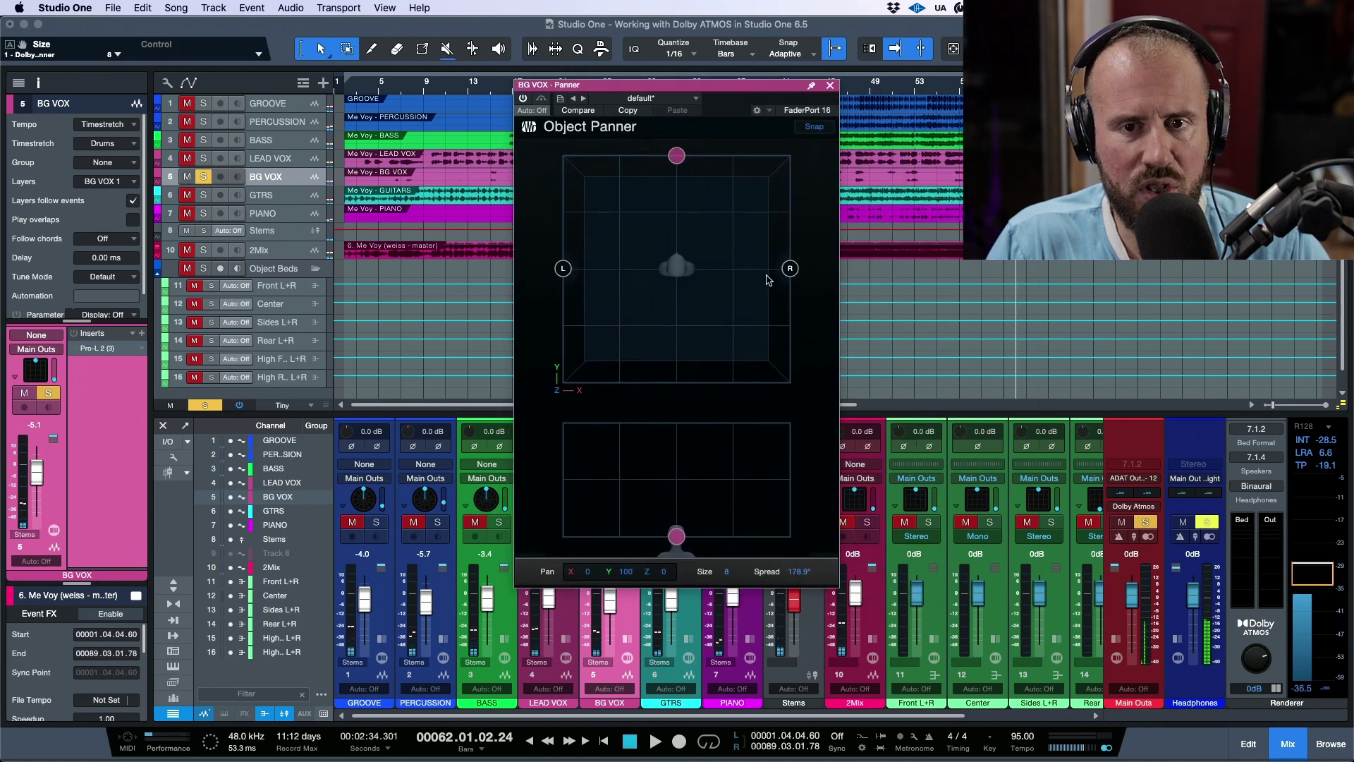
pyautogui.moveTo(728, 566)
pyautogui.mouseDown()
pyautogui.moveTo(732, 540)
pyautogui.moveTo(737, 571)
pyautogui.mouseUp()
pyautogui.press('space')
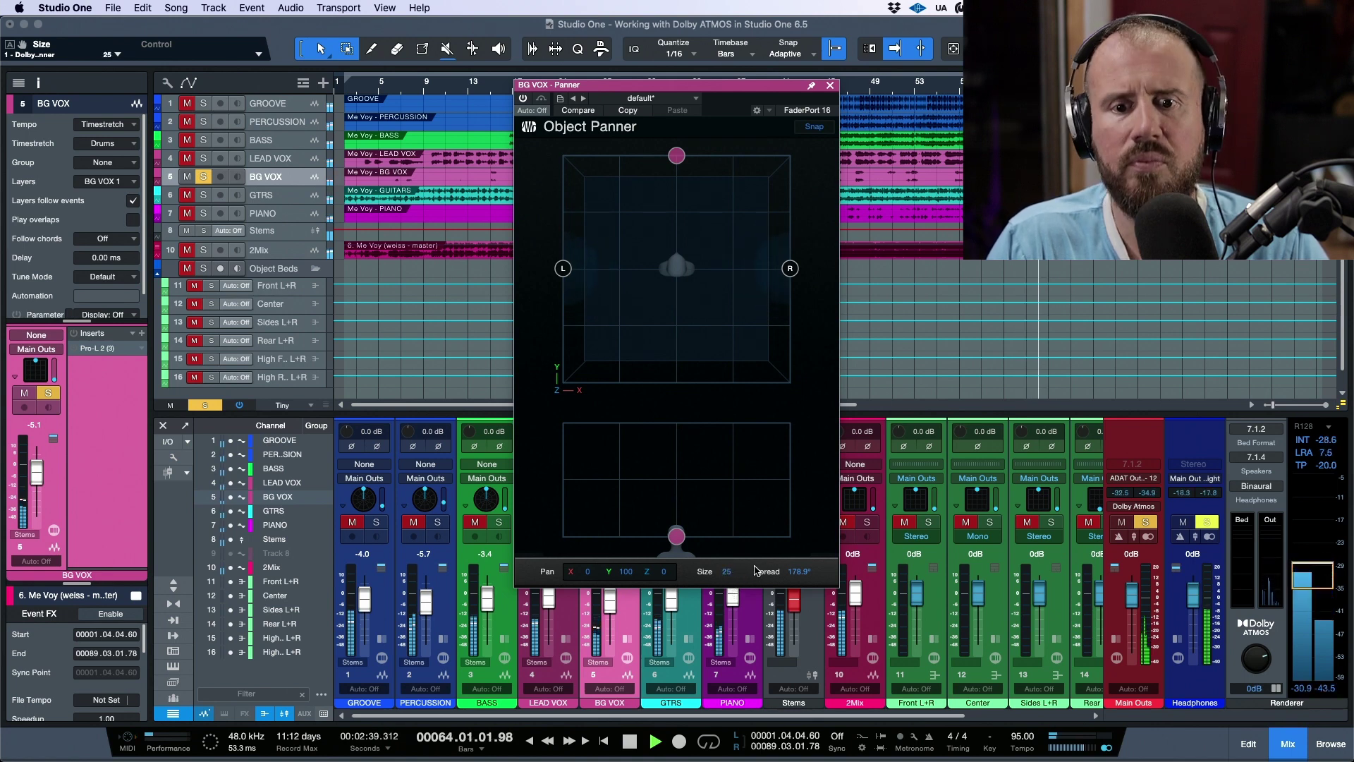
pyautogui.press('space')
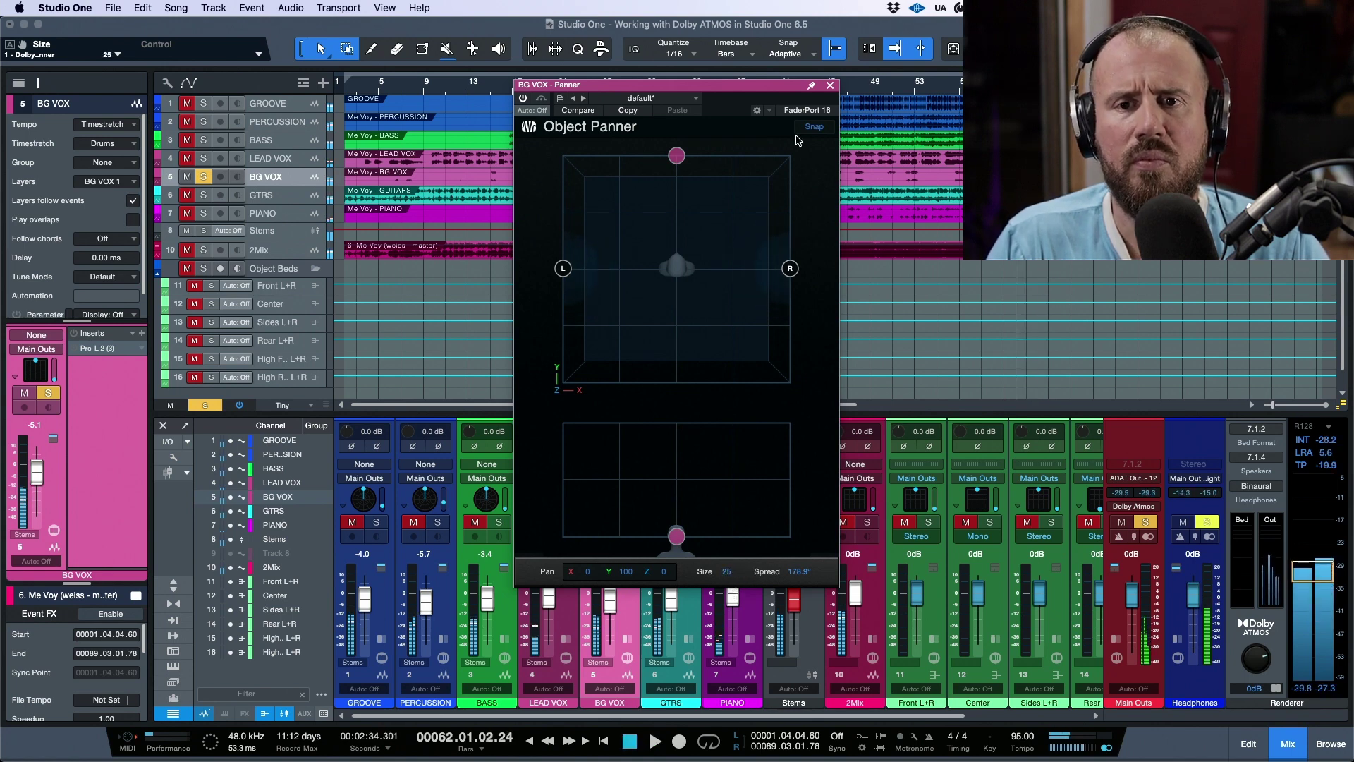
pyautogui.click(830, 85)
# Step: Open the Dolby Atmos Renderer and play BG VOX with its binaural mode set to Off
pyautogui.click(1256, 621)
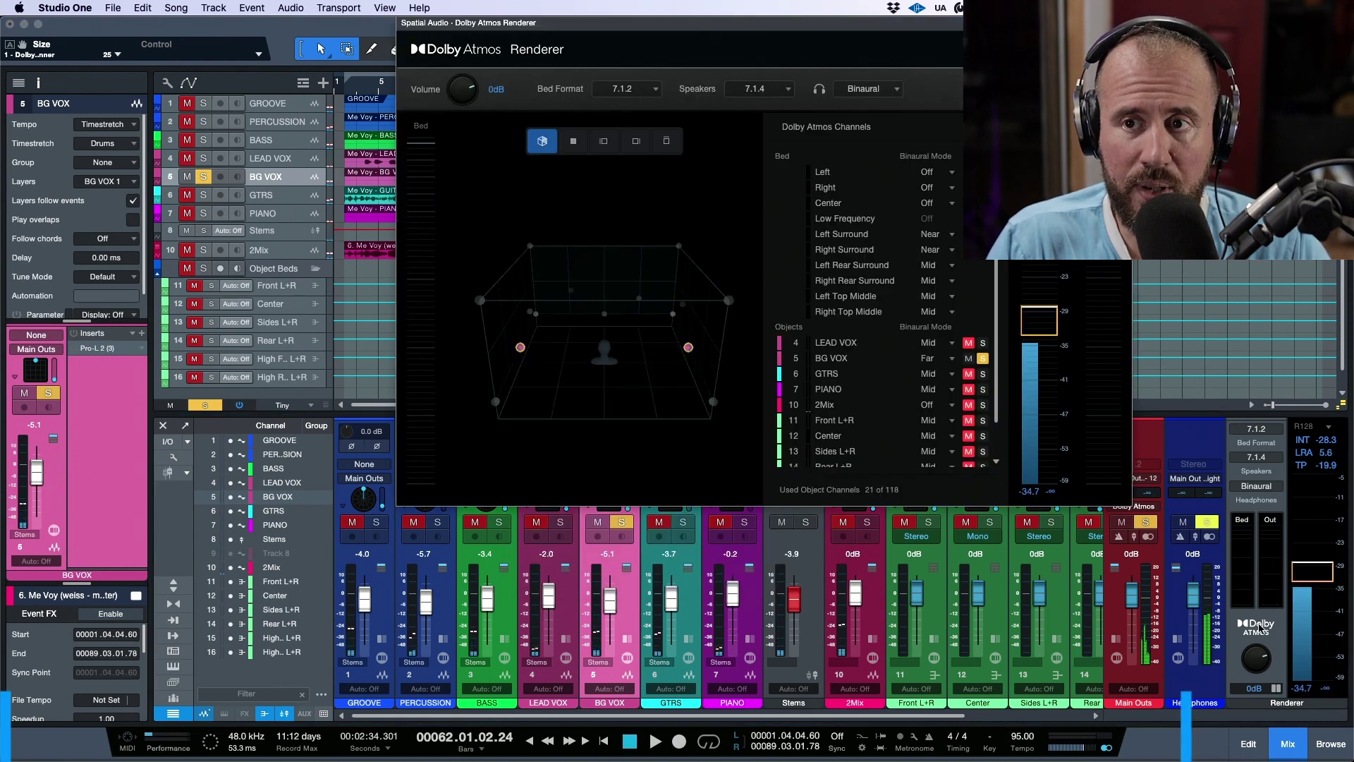
pyautogui.moveTo(815, 28); pyautogui.dragTo(646, 28)
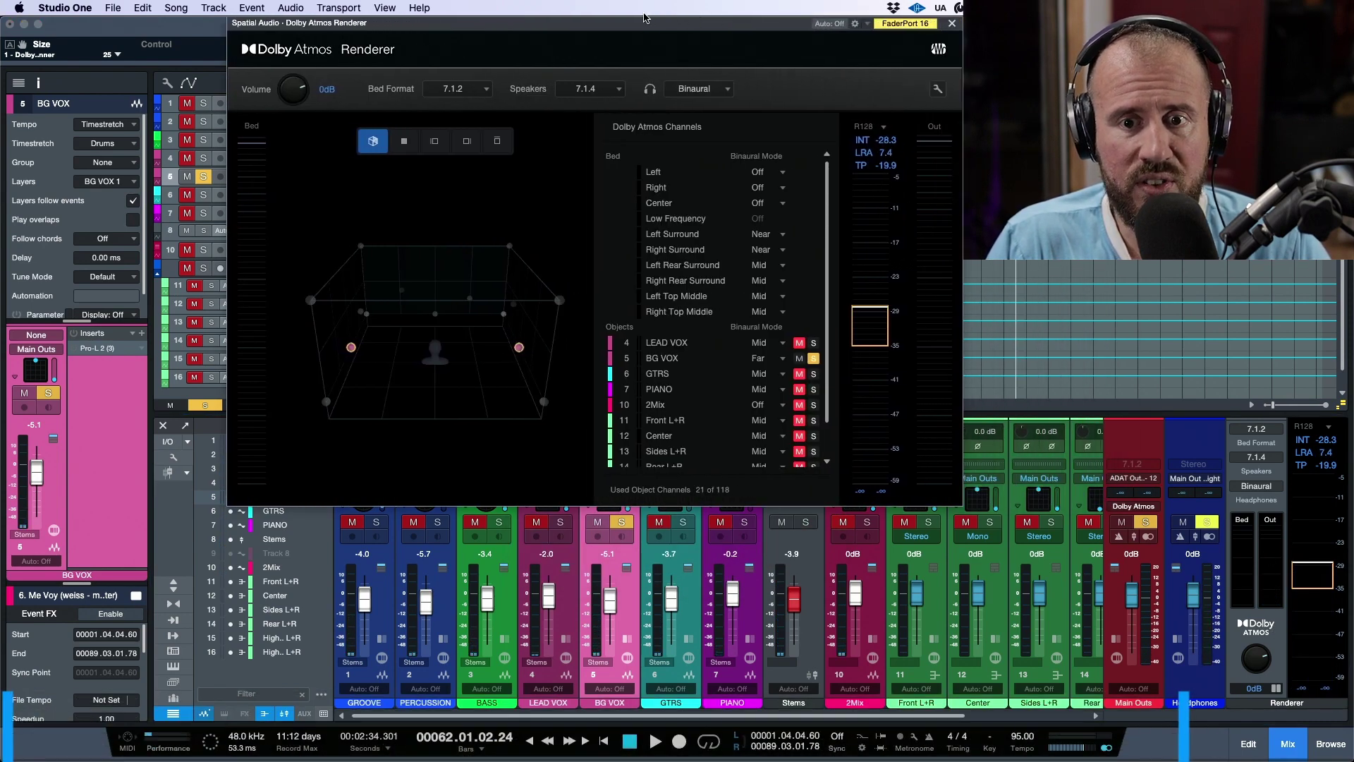
pyautogui.click(785, 362)
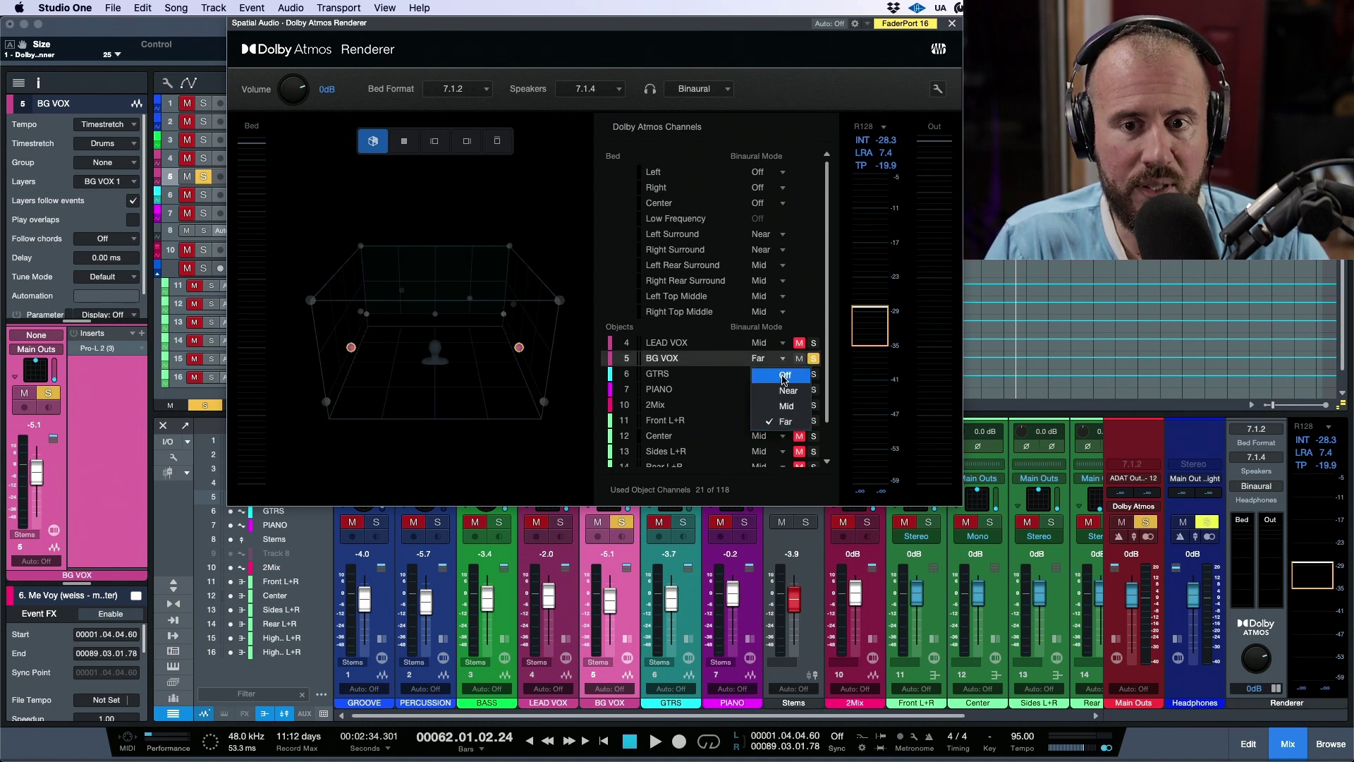
pyautogui.click(783, 380)
pyautogui.press('space')
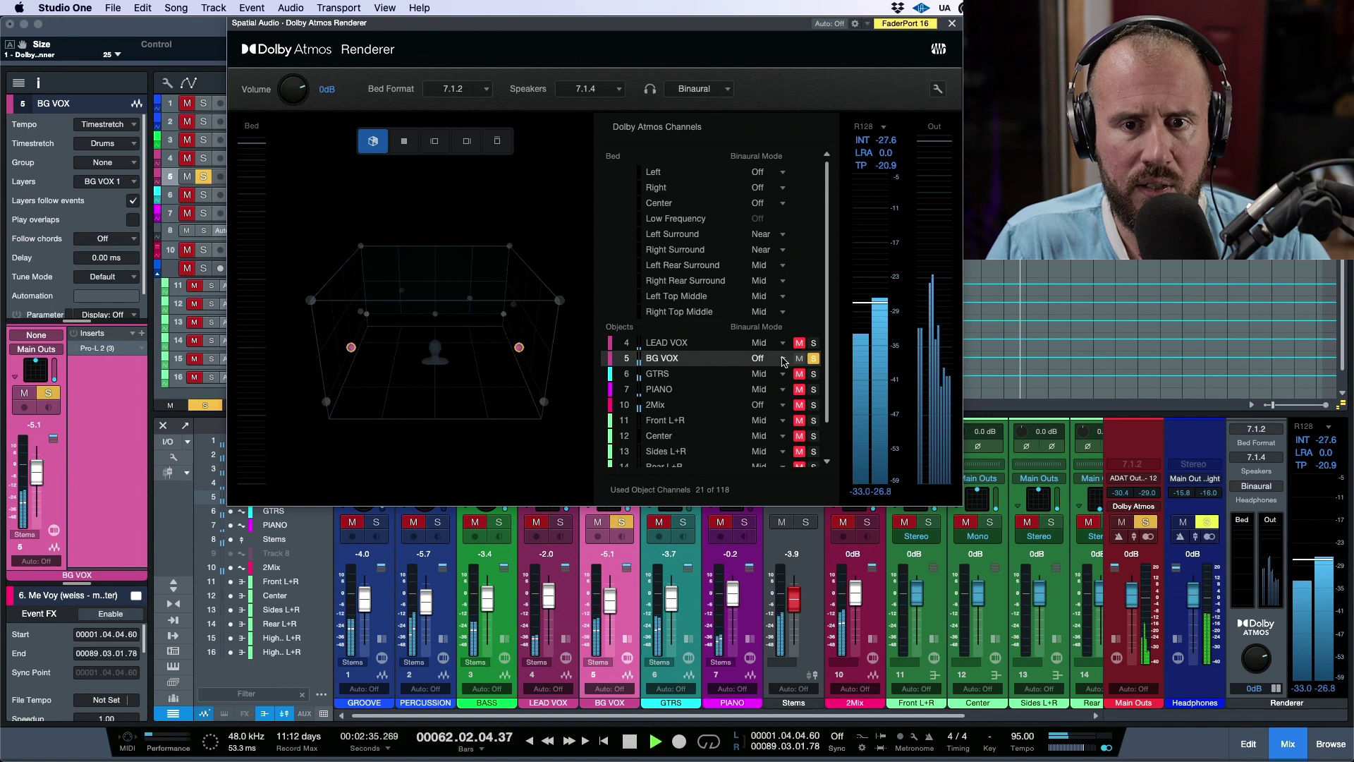
# Step: Audition BG VOX in the Near, Mid and Far binaural modes during playback, ending on Far
pyautogui.click(783, 359)
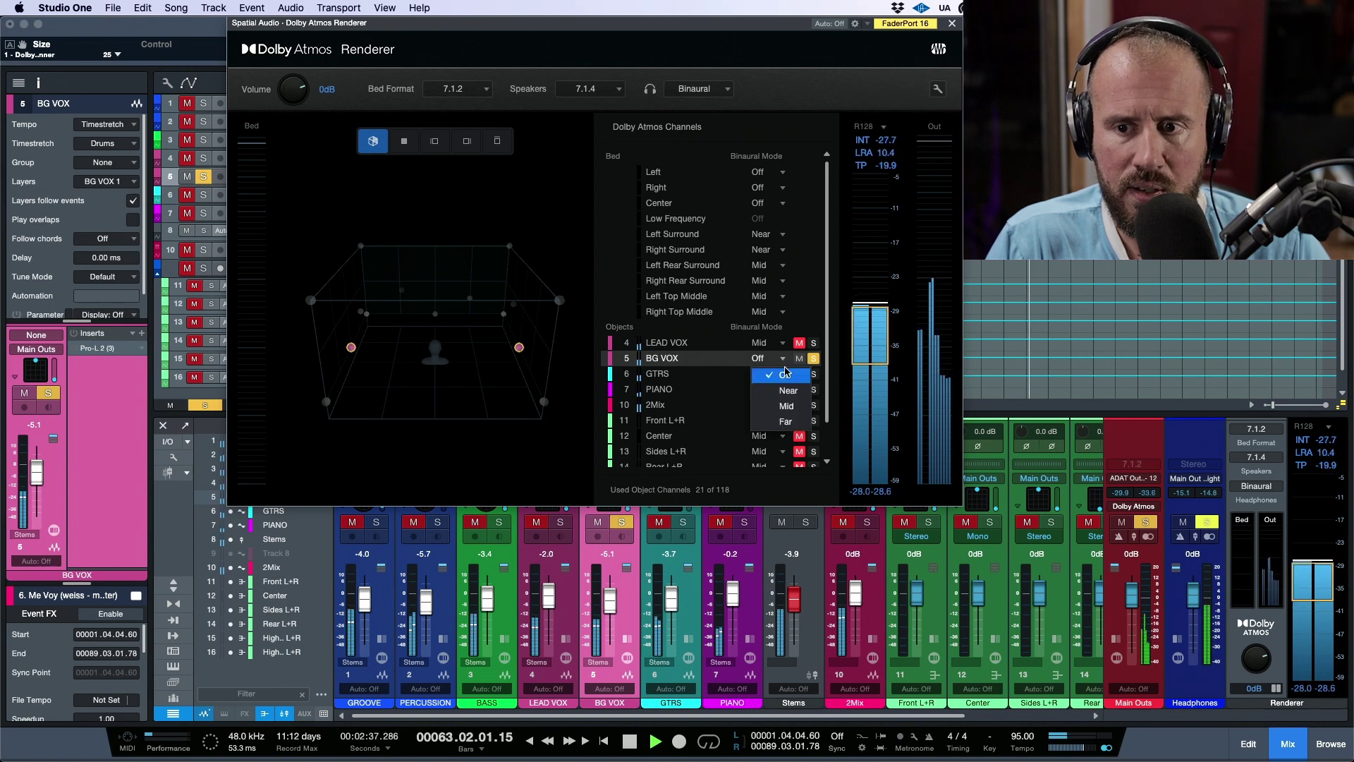
pyautogui.click(787, 390)
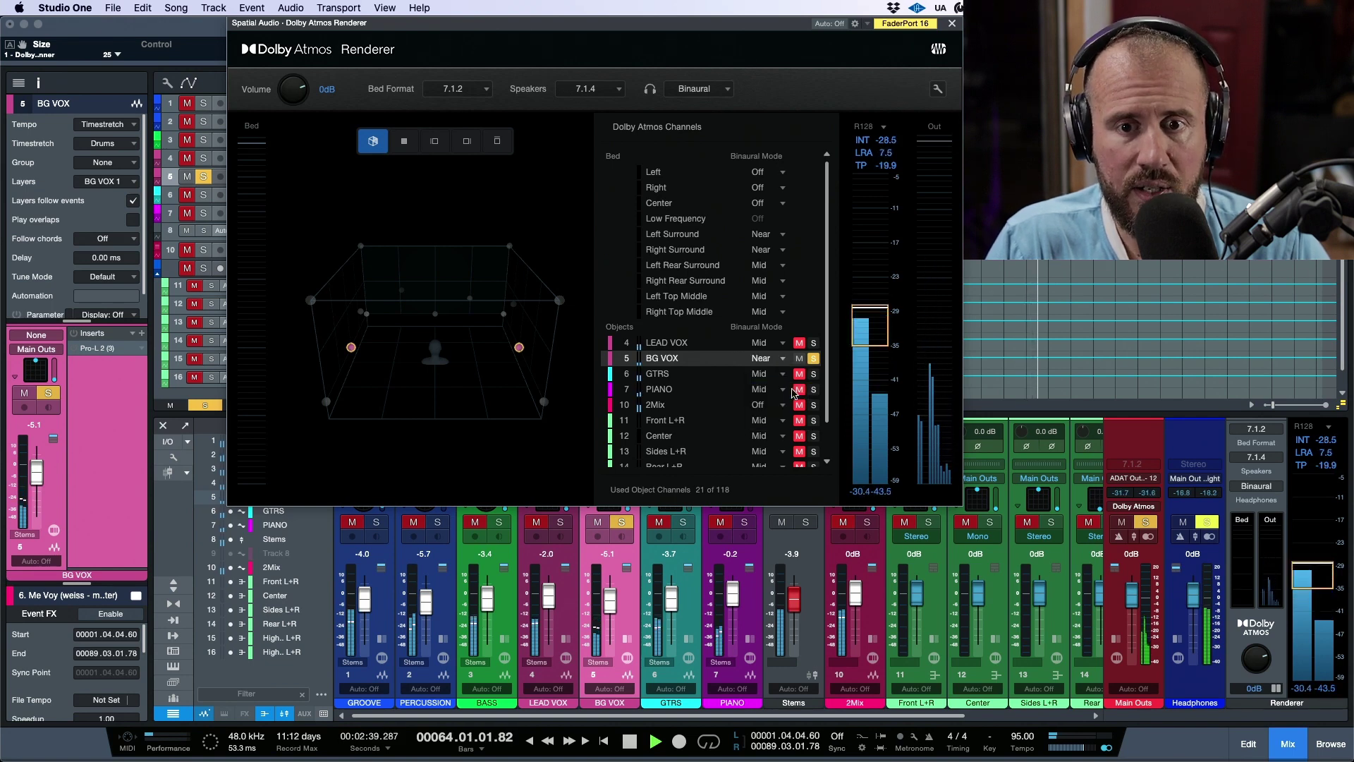
pyautogui.click(783, 358)
pyautogui.click(788, 407)
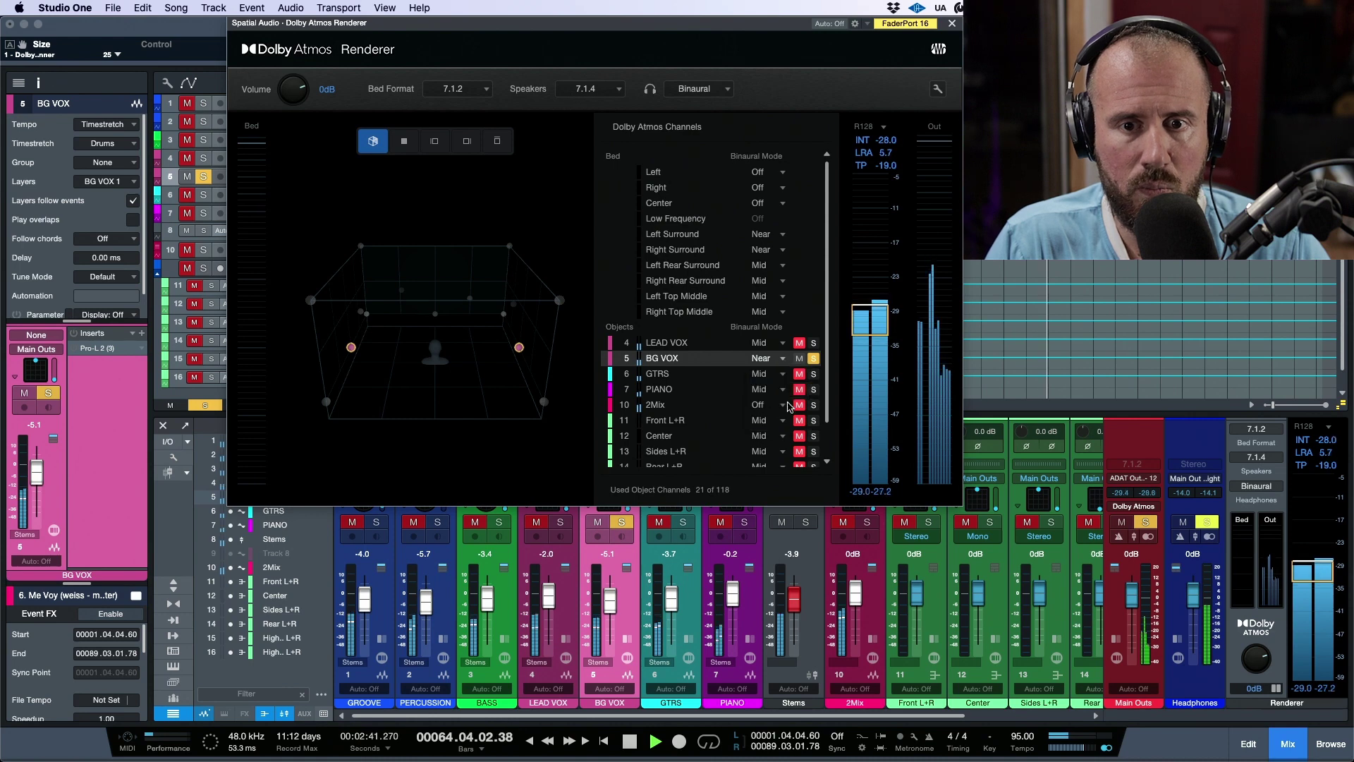
pyautogui.click(783, 359)
pyautogui.click(788, 422)
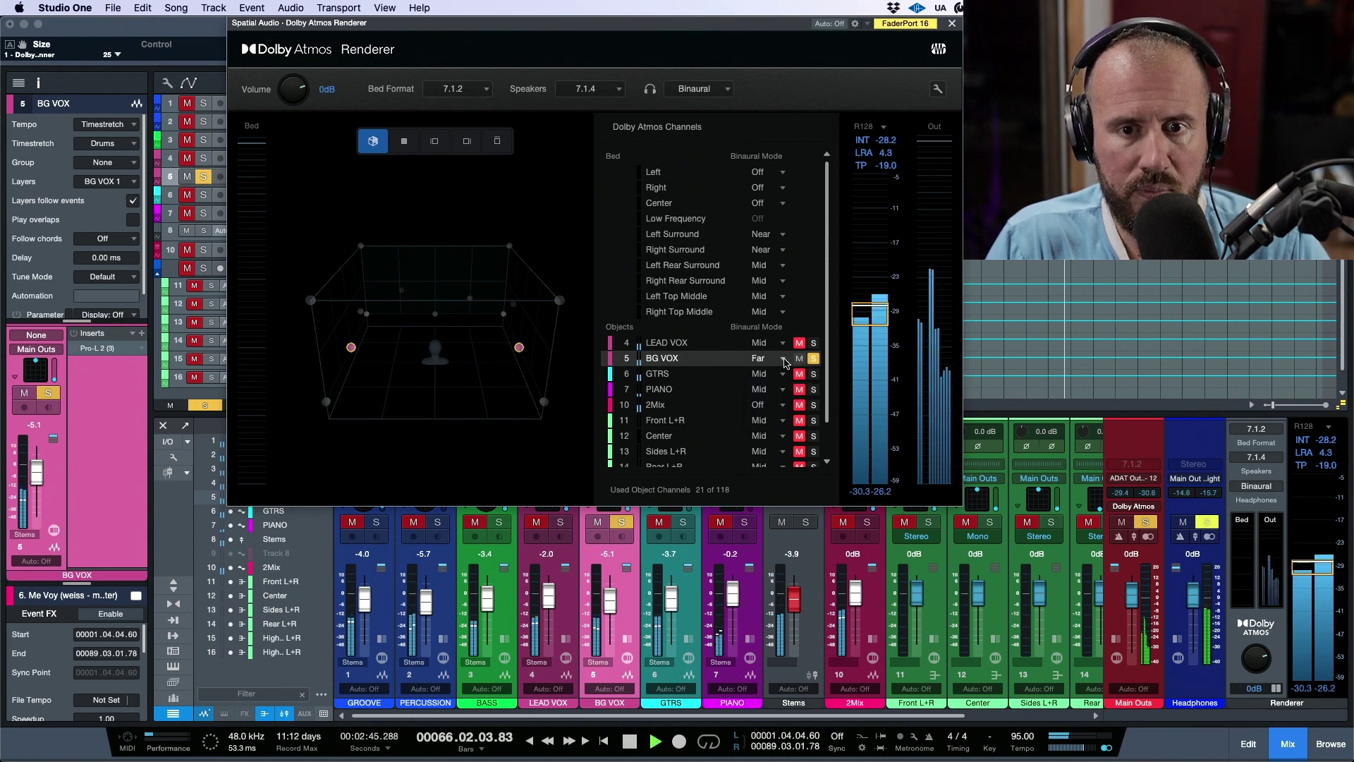
pyautogui.press('space')
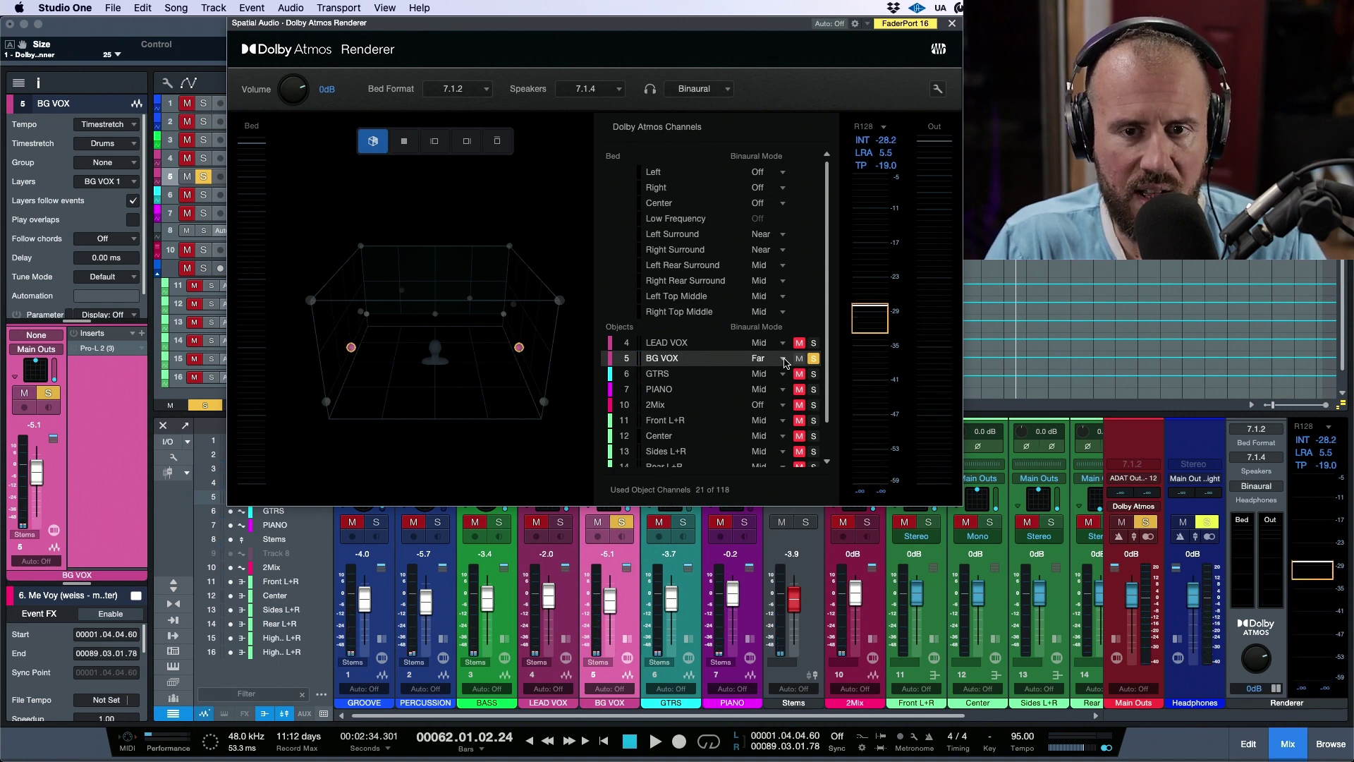
# Step: Play BG VOX in Far mode, switch its binaural mode to Off for comparison, and close the renderer
pyautogui.press('space')
pyautogui.click(784, 359)
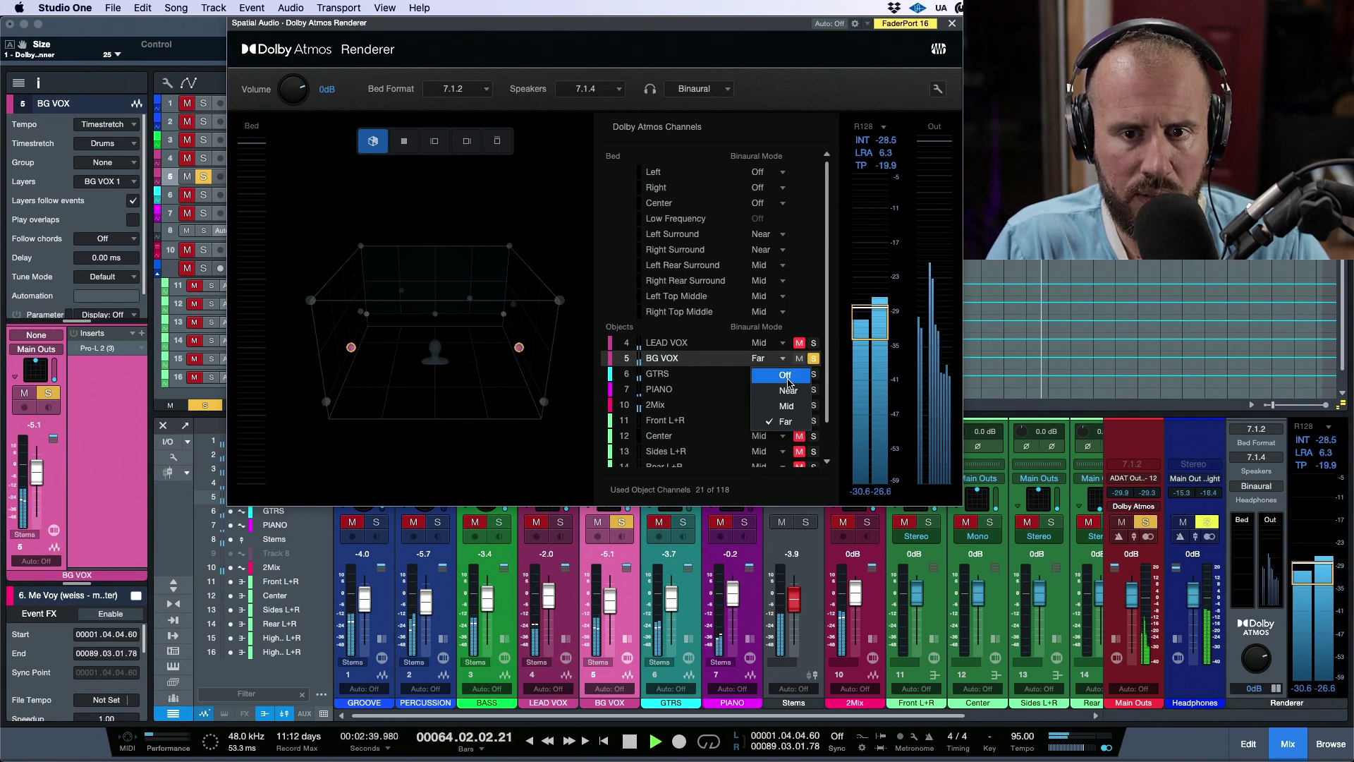
pyautogui.click(788, 380)
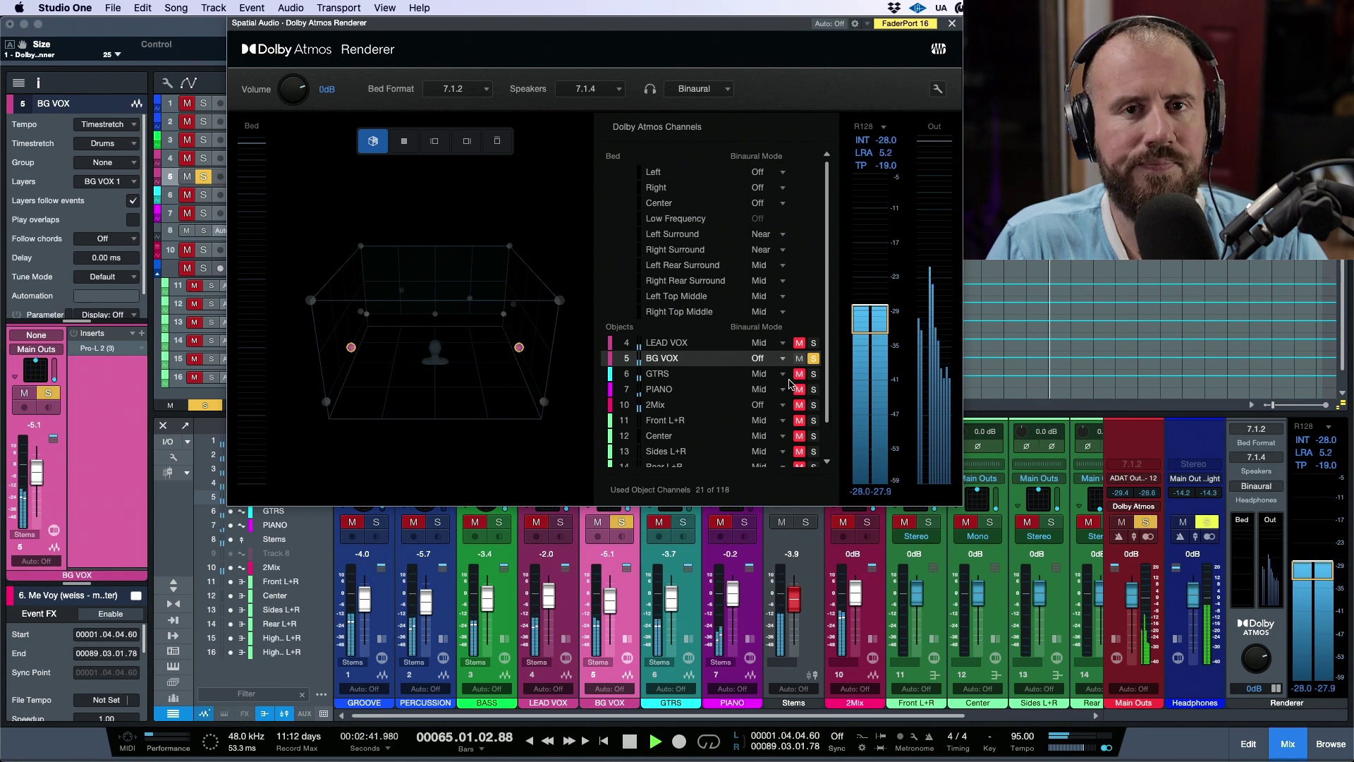
pyautogui.press('space')
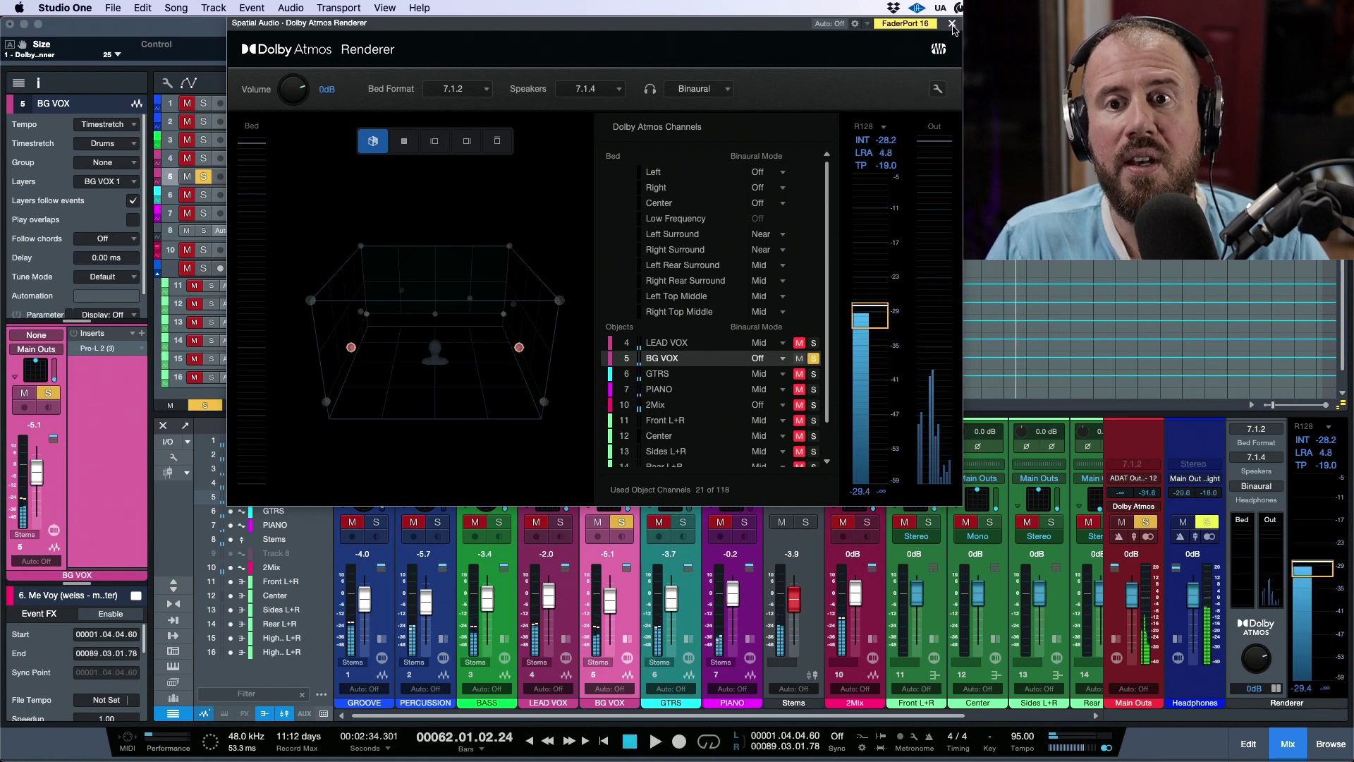
pyautogui.click(952, 25)
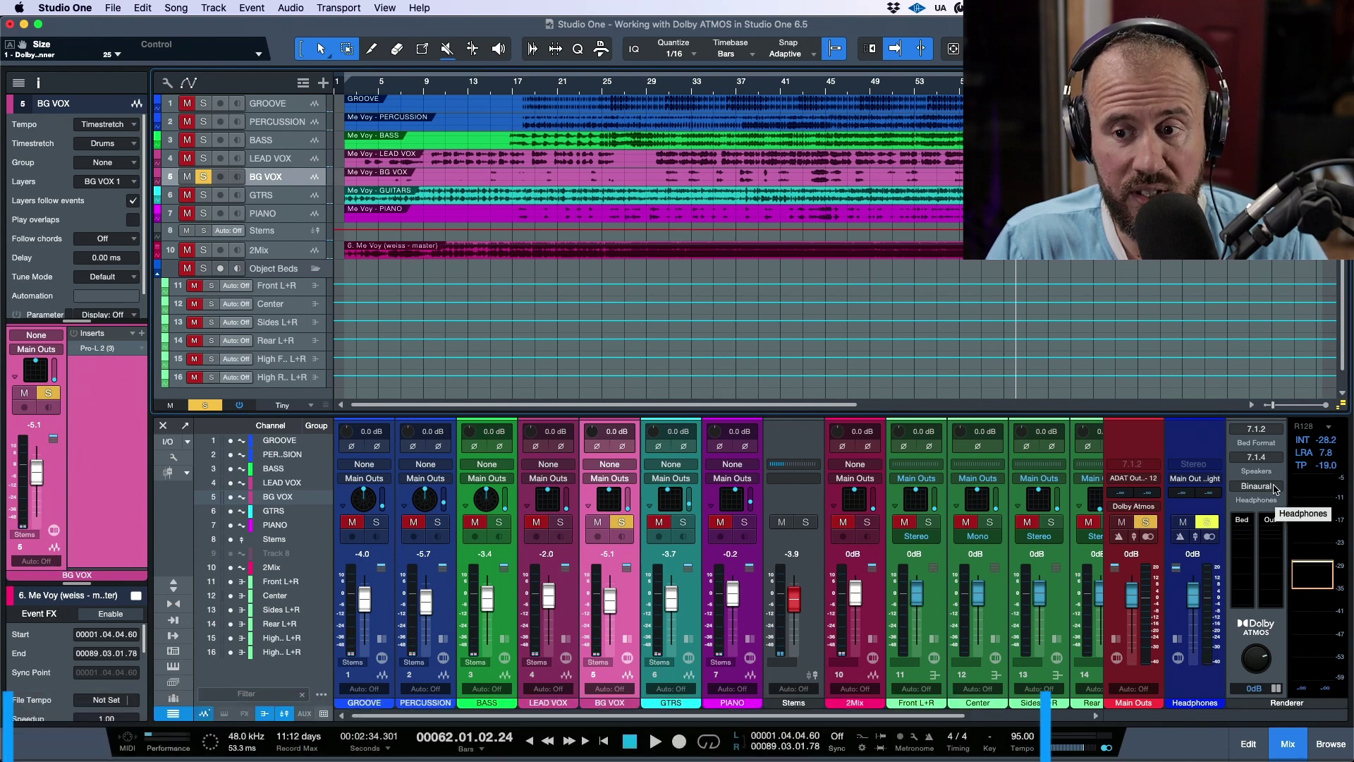
# Step: Clear all channel solos and set the Dolby Atmos Renderer's headphone output to Stereo
pyautogui.click(1258, 628)
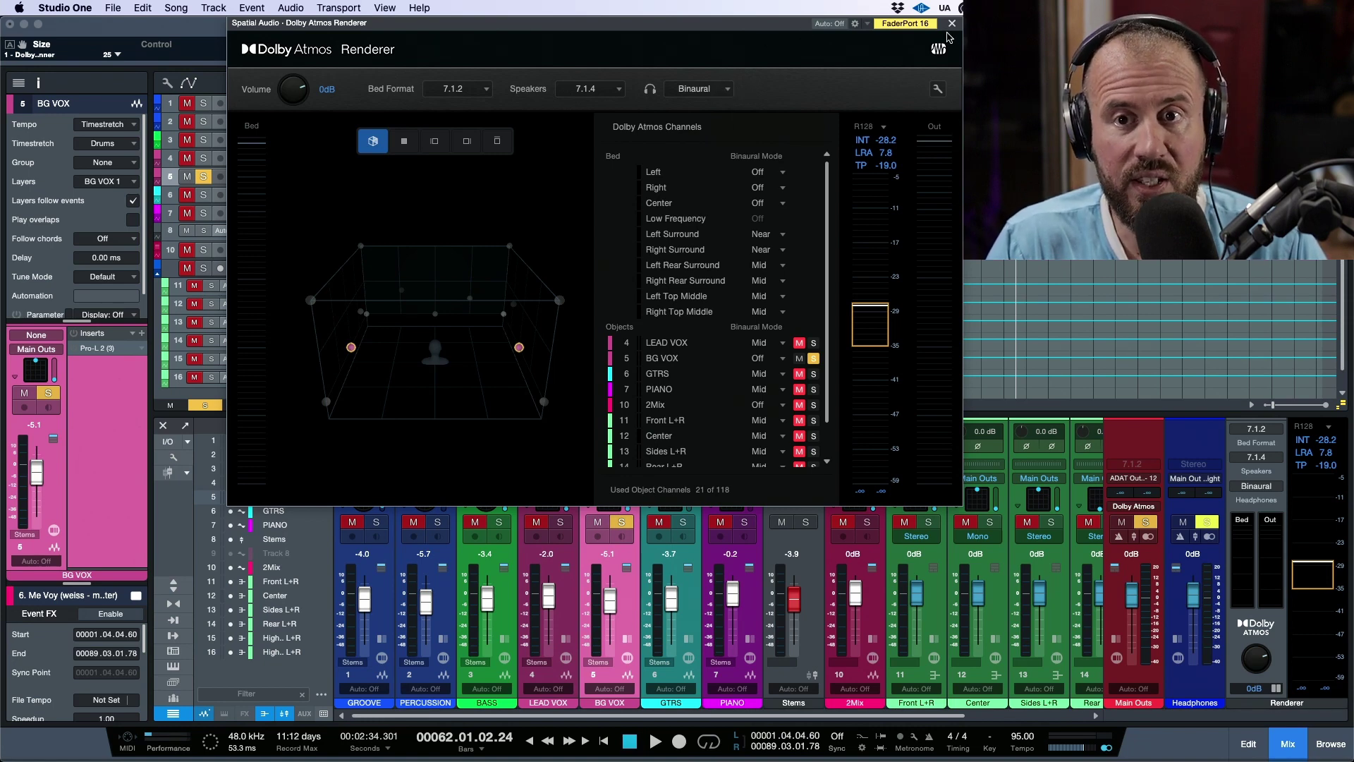
pyautogui.press('s')
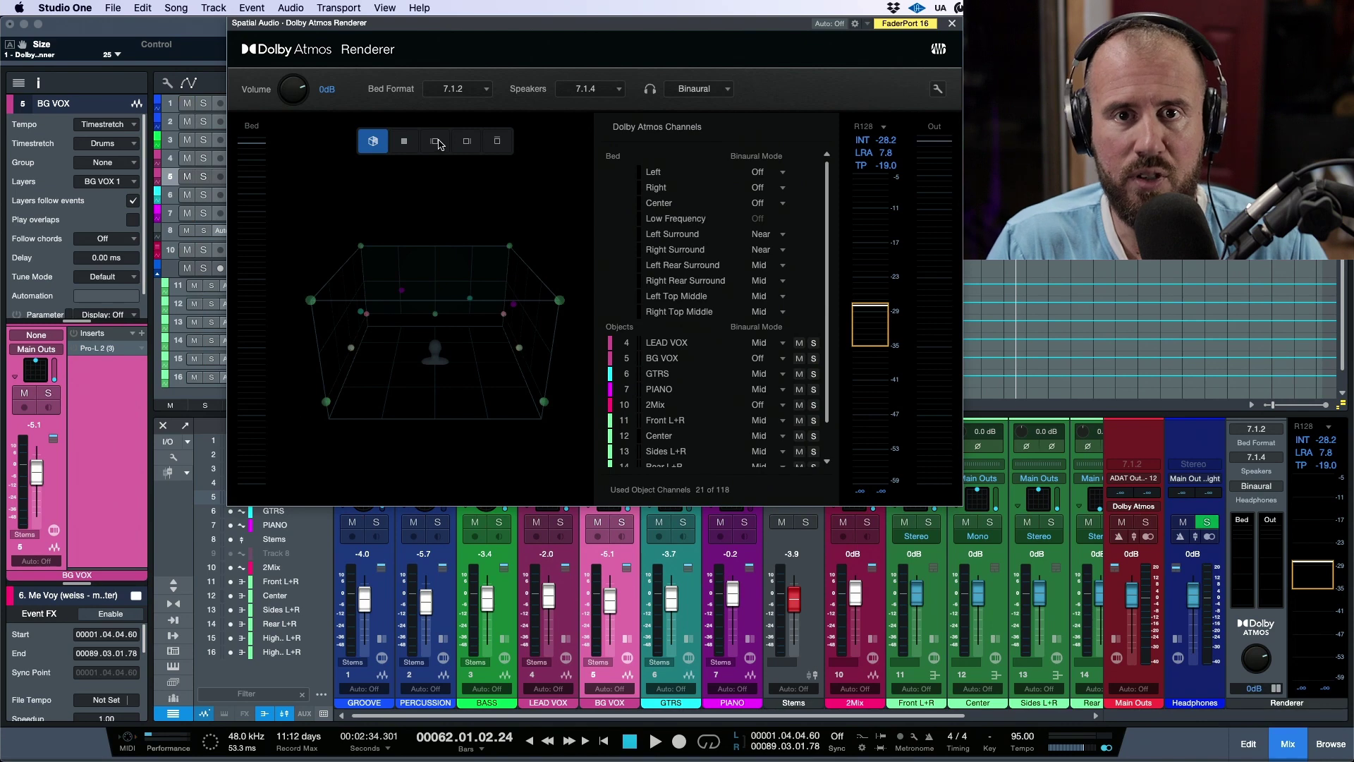
pyautogui.click(713, 89)
pyautogui.click(714, 111)
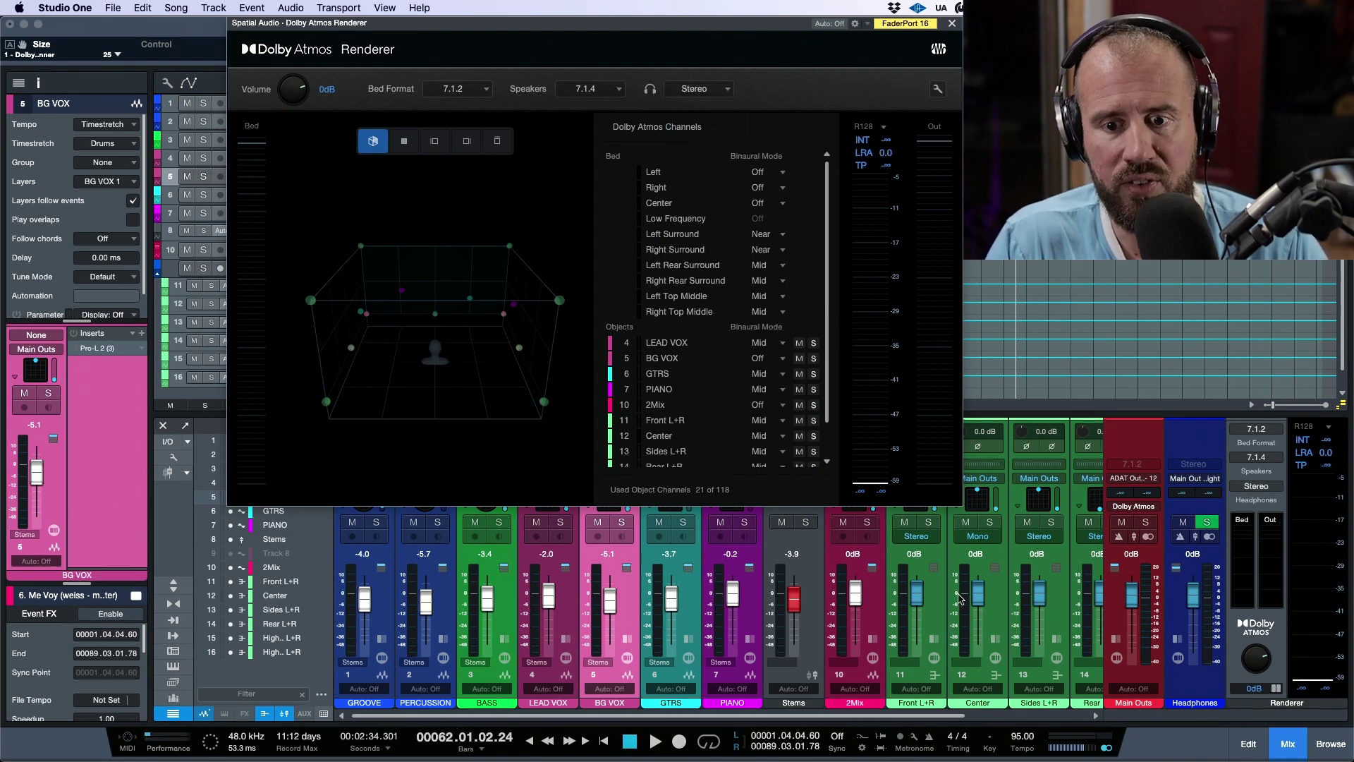
# Step: Pull the 2Mix channel's fader all the way down to -∞ and play the Atmos mix
pyautogui.moveTo(855, 596); pyautogui.dragTo(856, 713)
pyautogui.press('space')
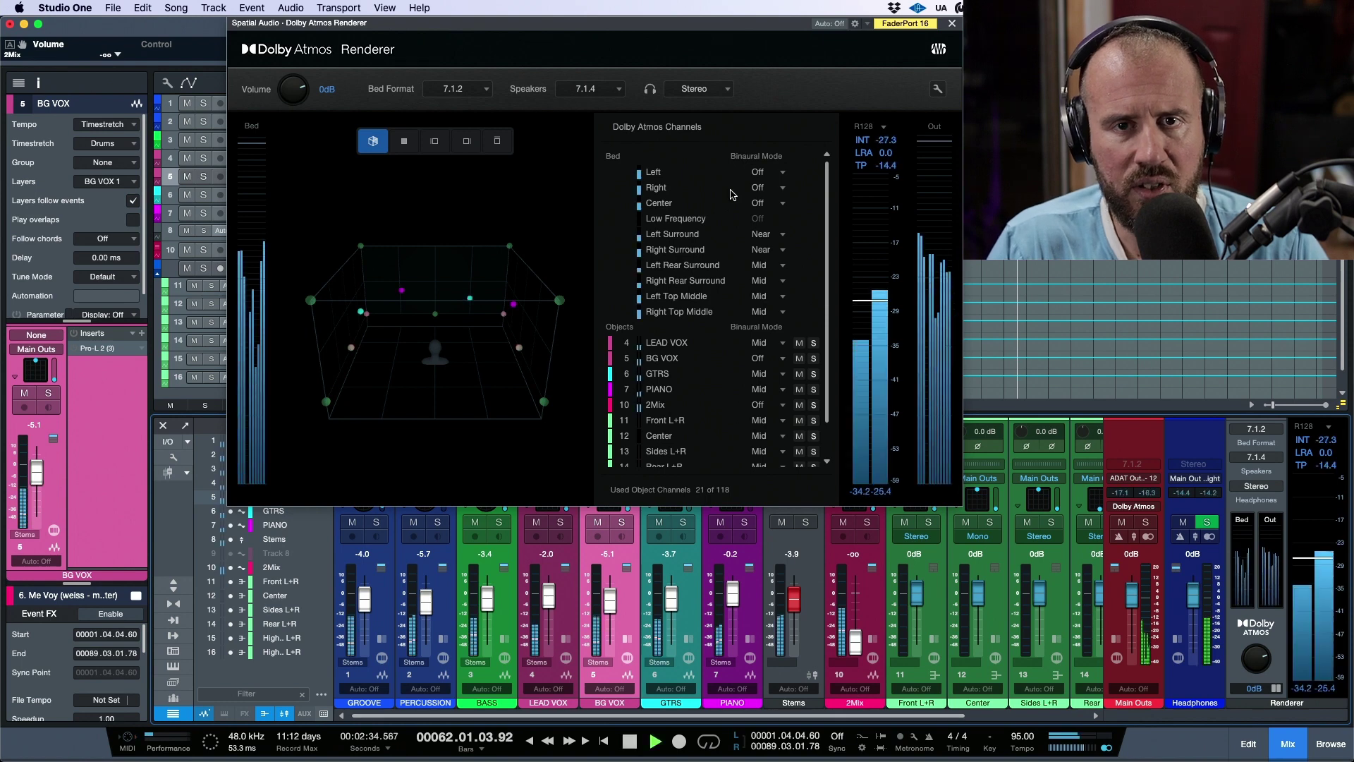
pyautogui.click(742, 25)
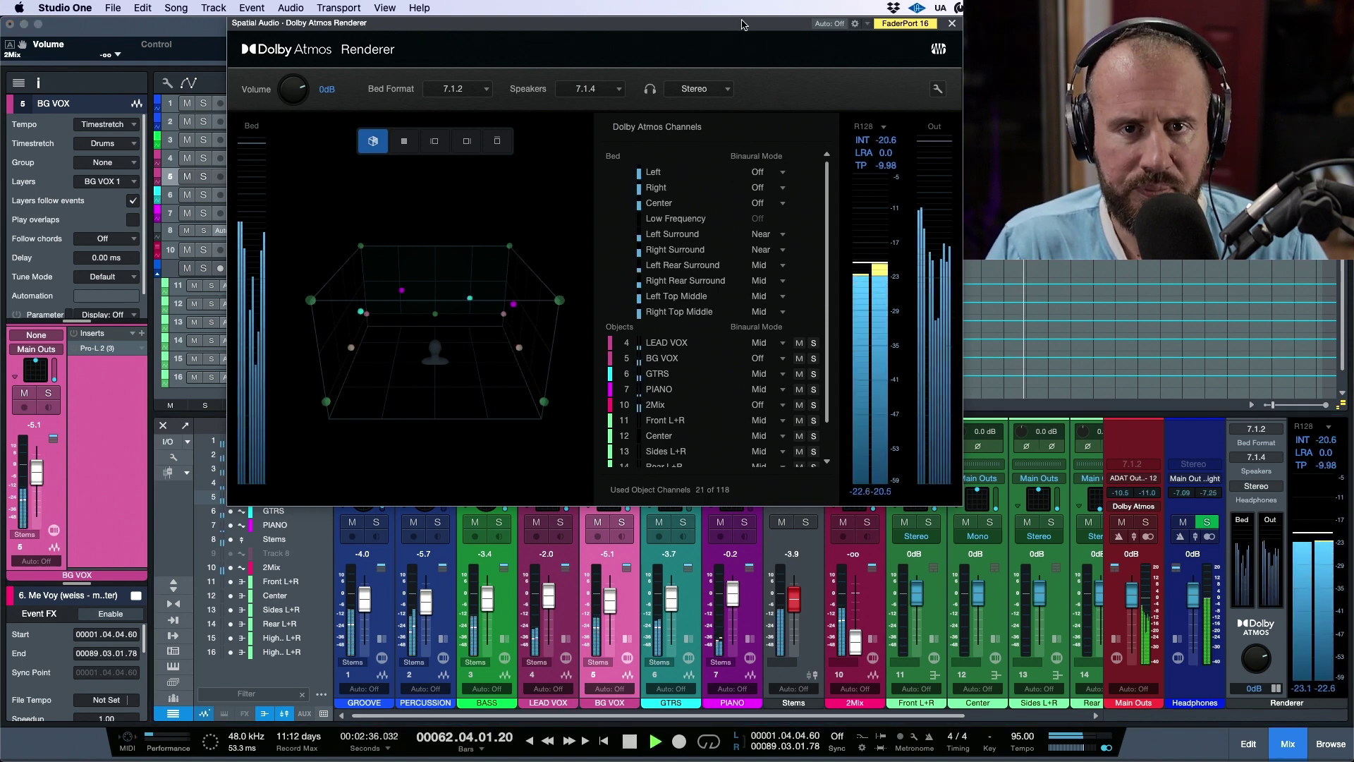
# Step: Compare the playing mix by switching the renderer's headphone output to Binaural and back to Stereo
pyautogui.click(719, 90)
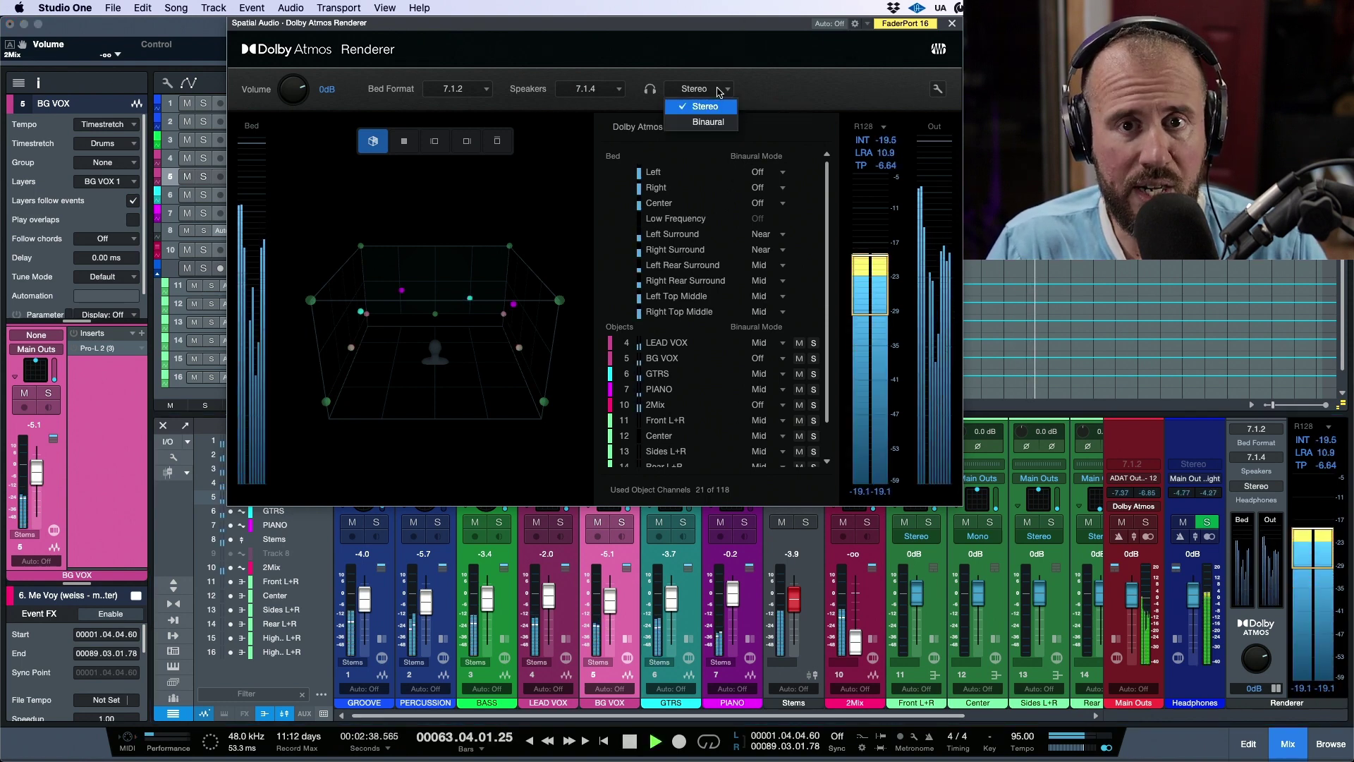
pyautogui.click(716, 123)
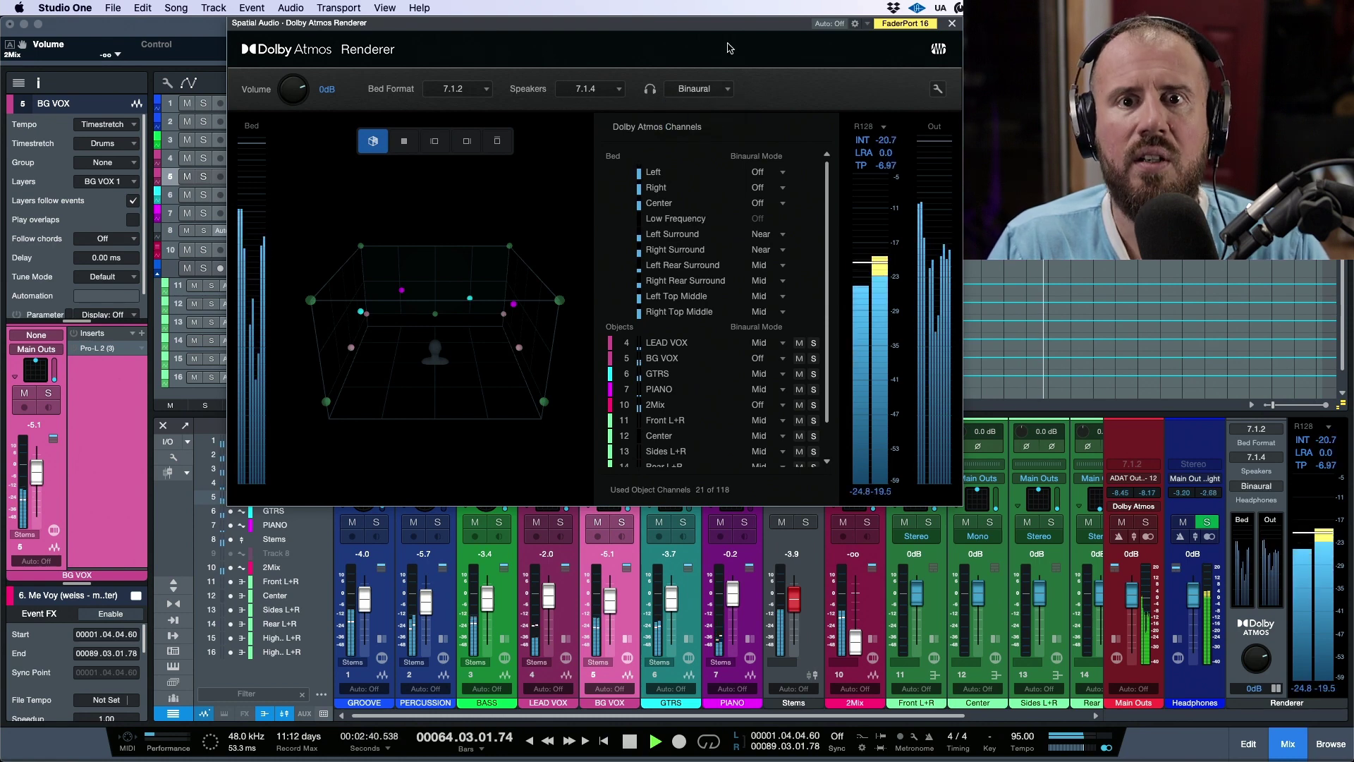
pyautogui.click(714, 90)
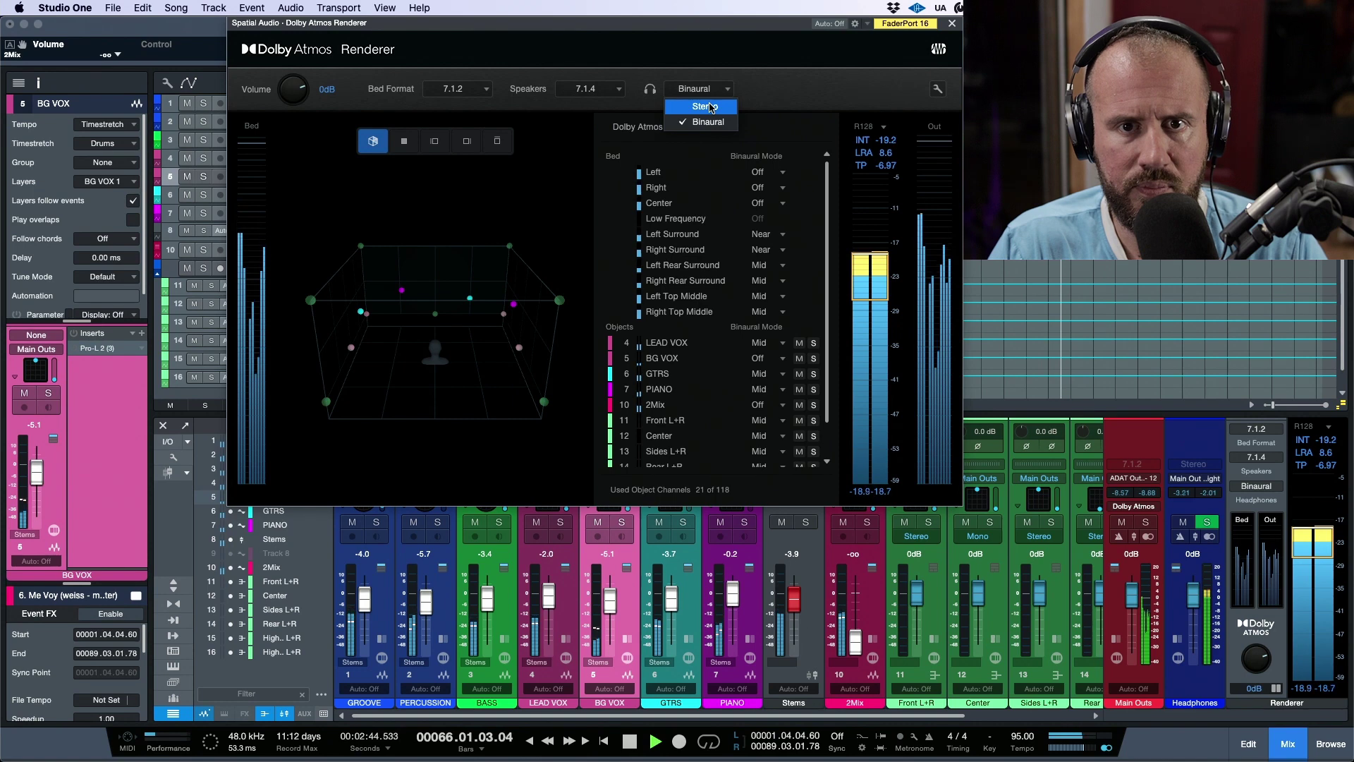
pyautogui.click(705, 107)
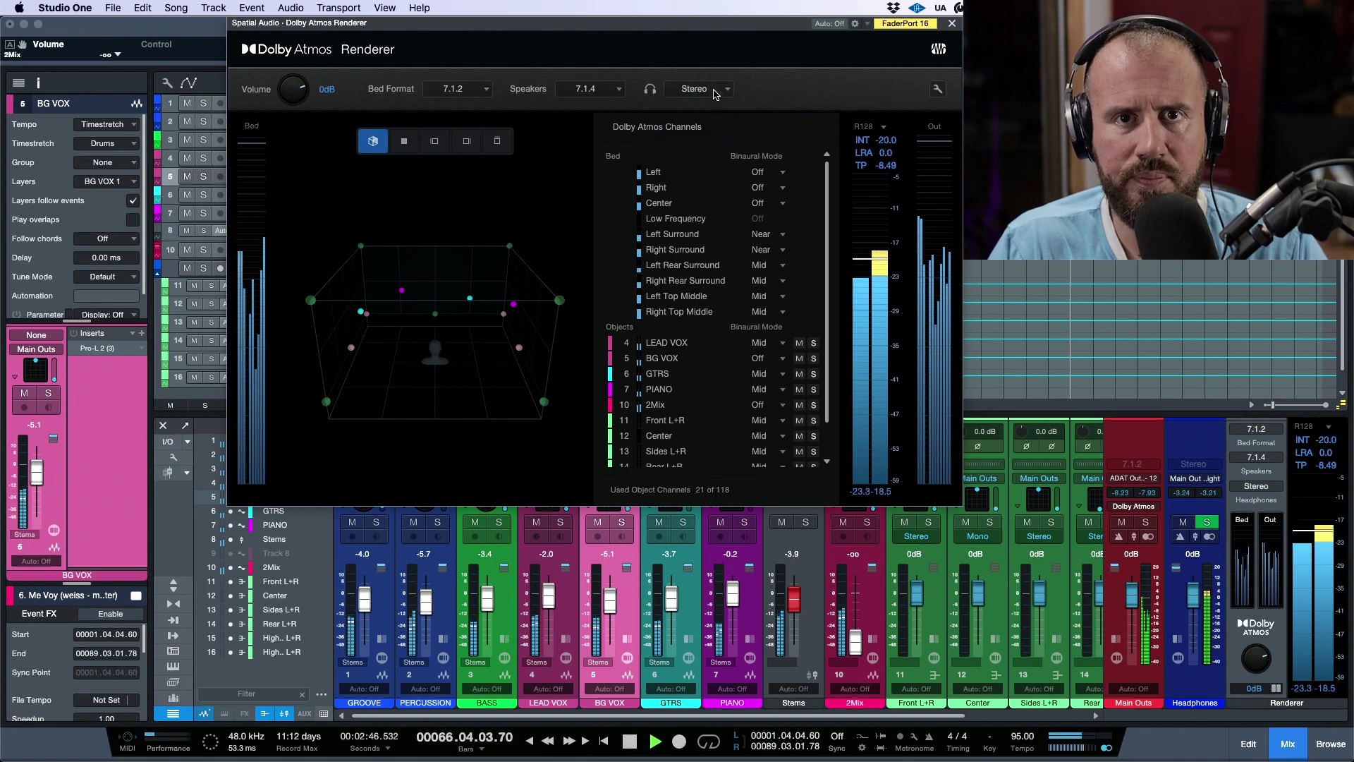
# Step: Set the renderer's headphone output to Binaural, close the renderer window and stop playback
pyautogui.click(715, 94)
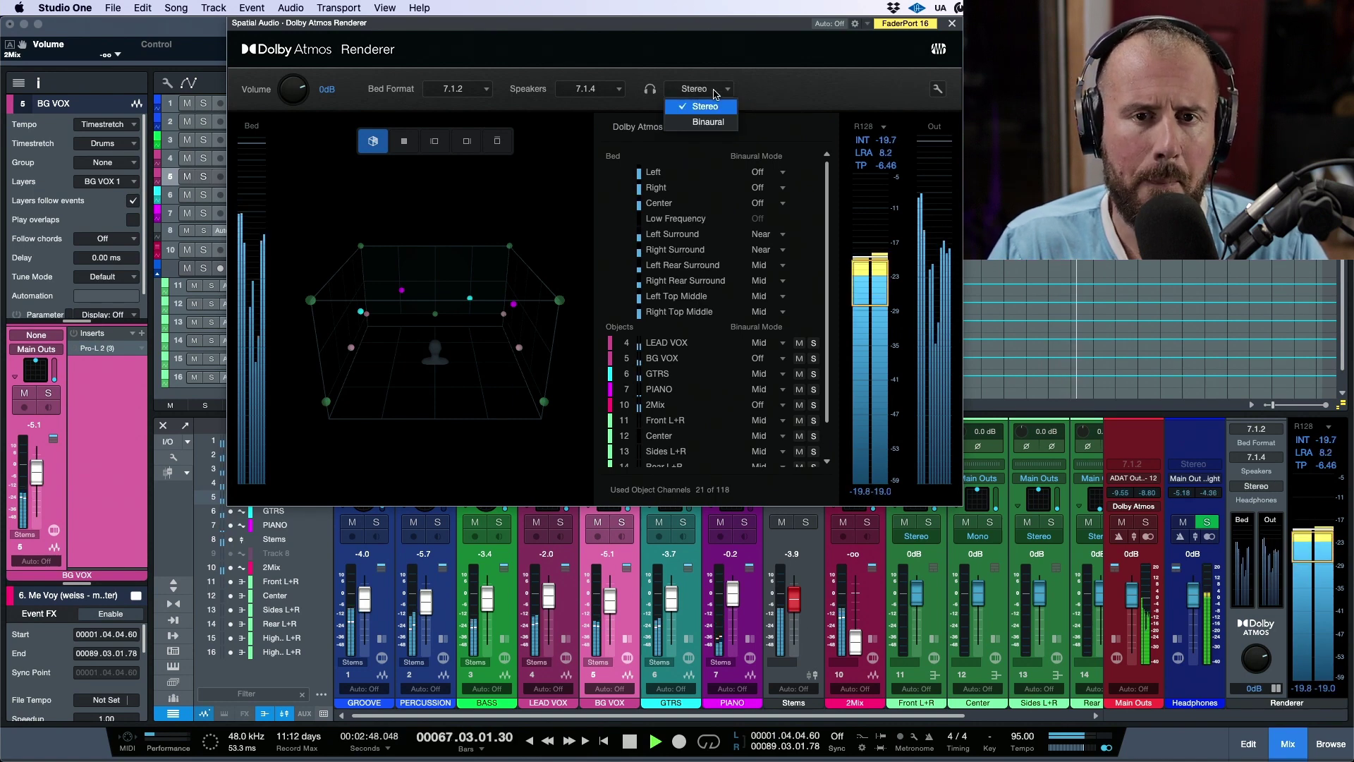
pyautogui.click(715, 122)
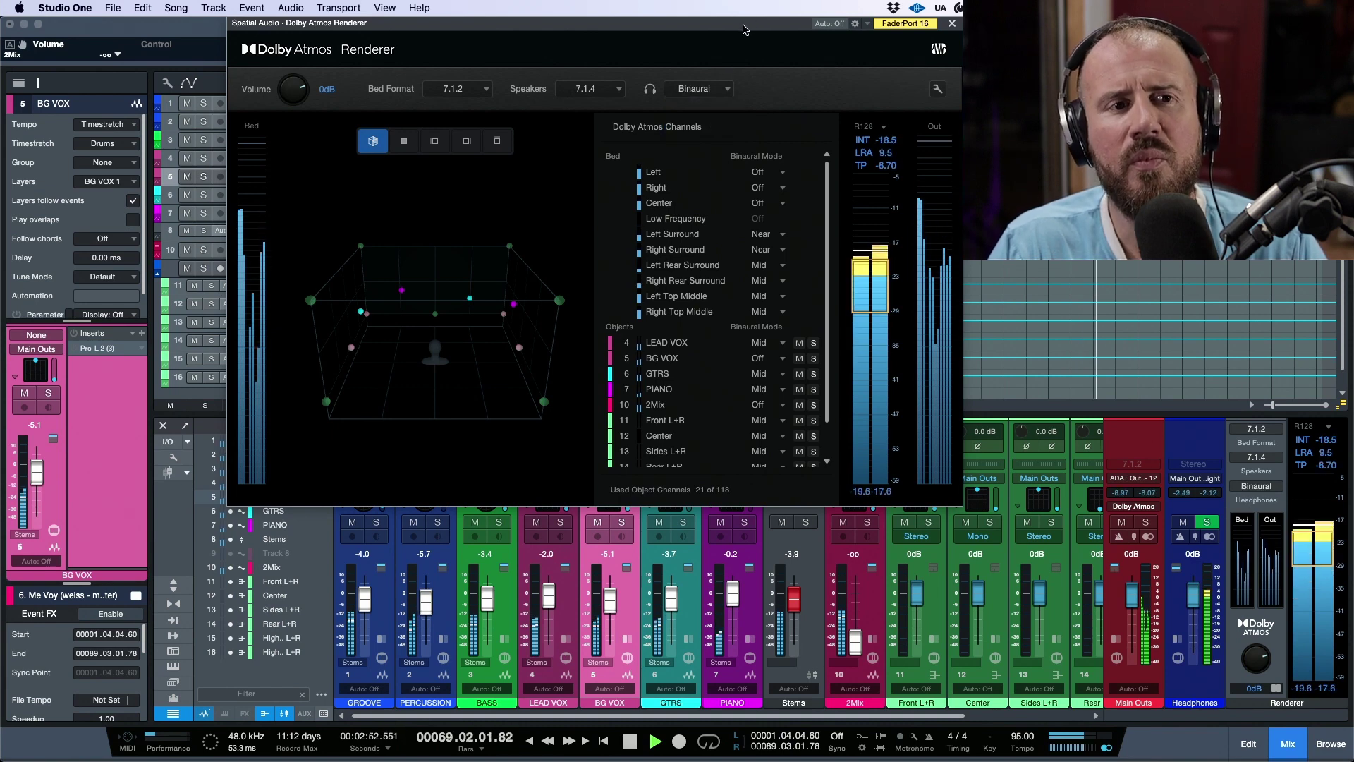
pyautogui.click(952, 24)
pyautogui.press('space')
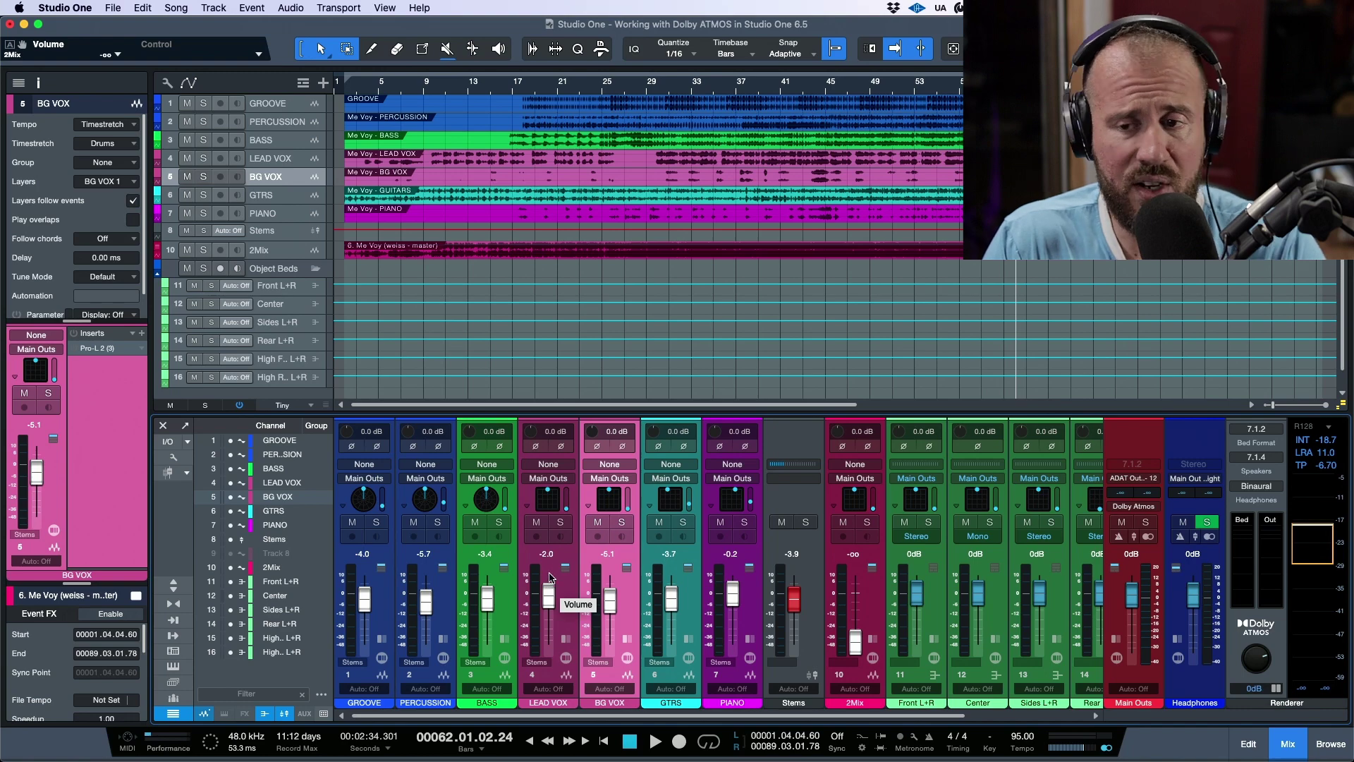
# Step: Reset the renderer's loudness meter and play the Atmos mix to measure its integrated loudness, then stop playback
pyautogui.click(1328, 432)
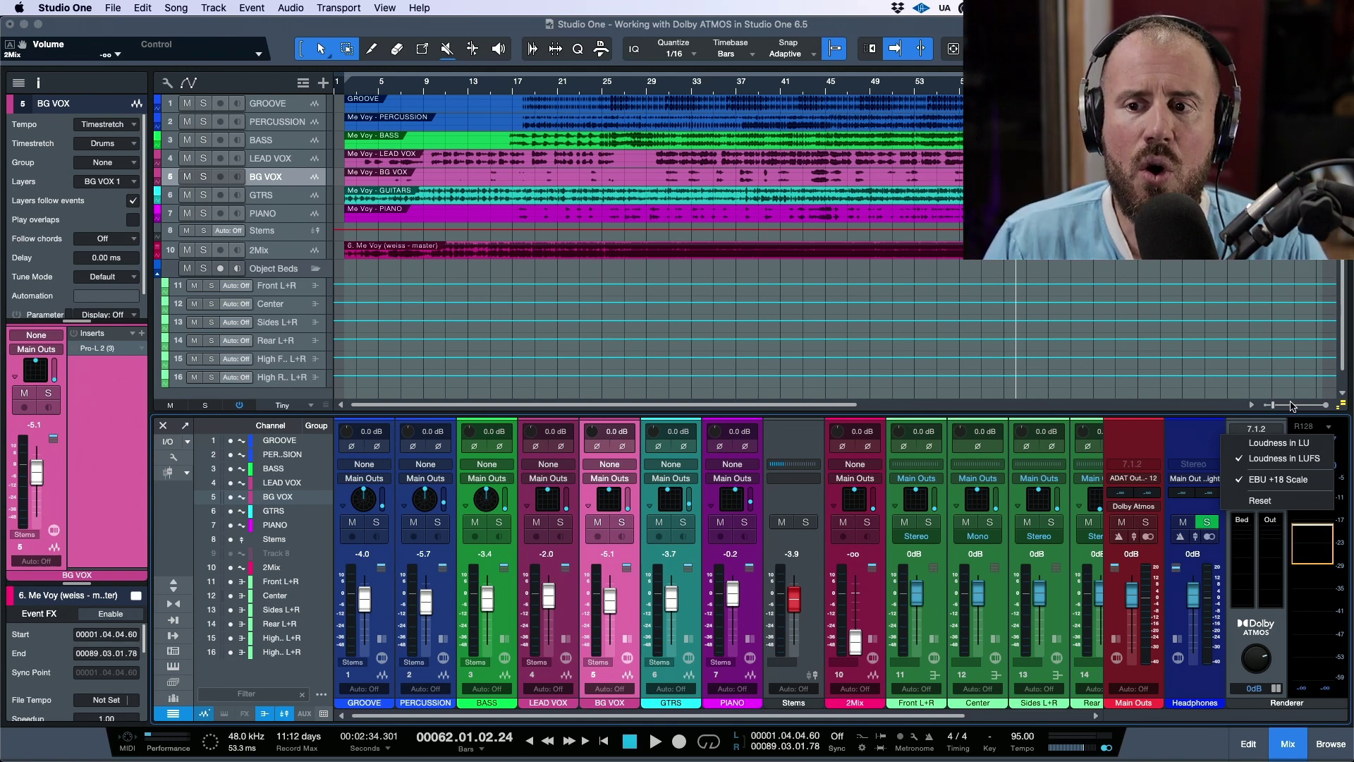
pyautogui.click(1273, 366)
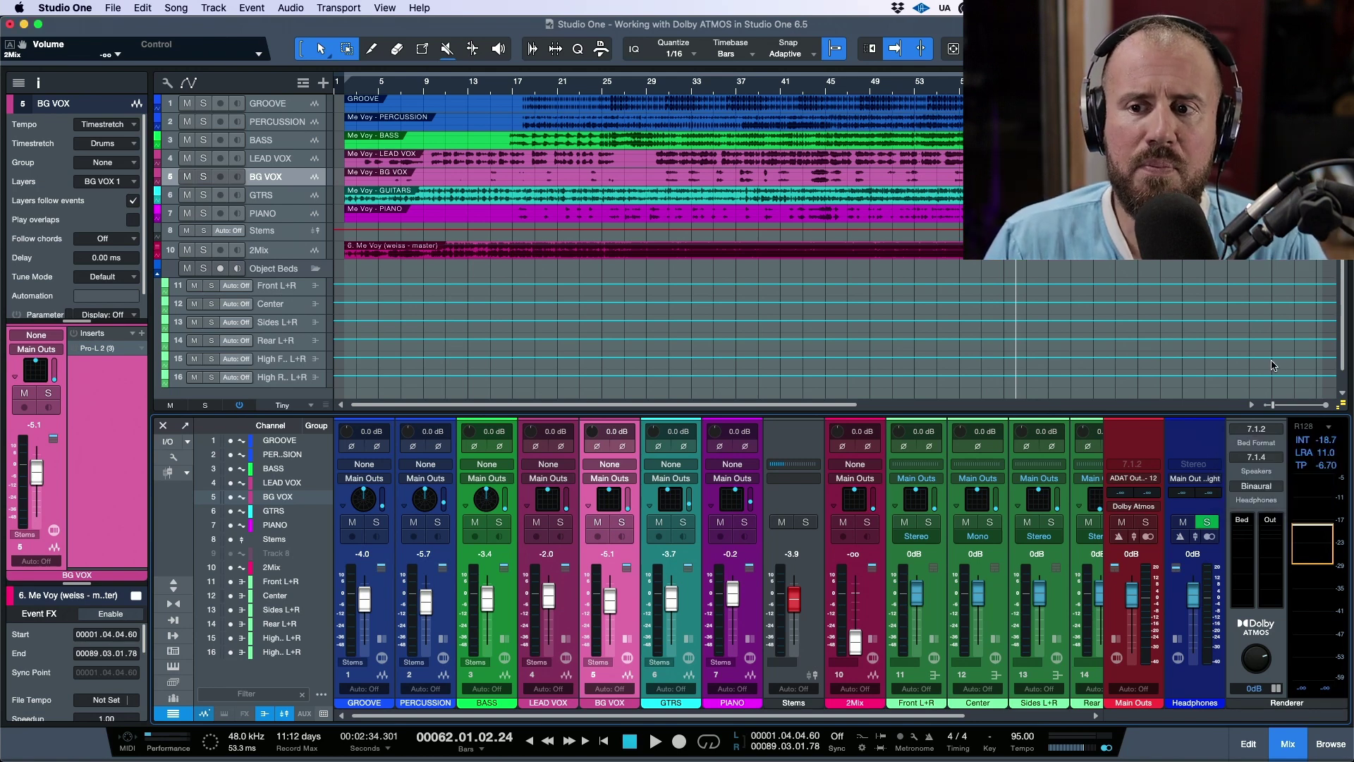
pyautogui.click(1329, 428)
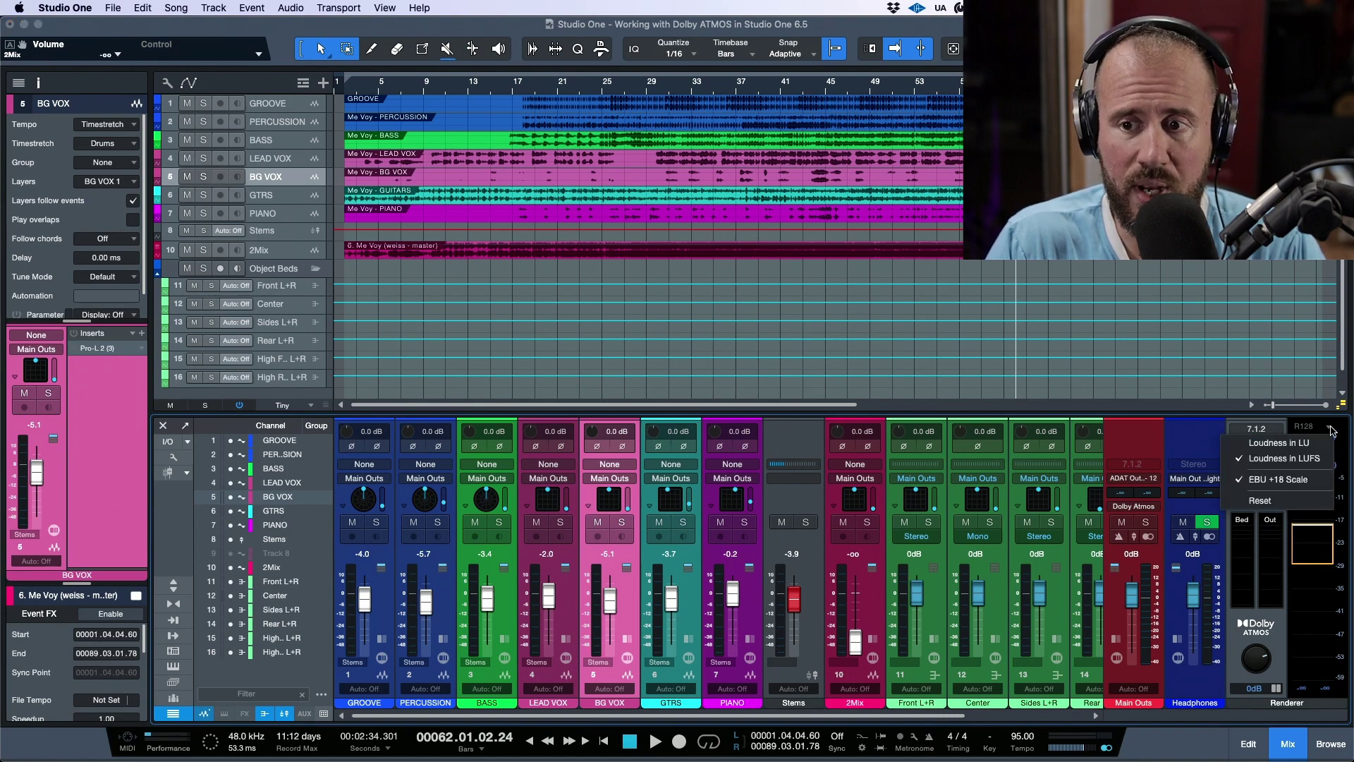
pyautogui.click(1278, 502)
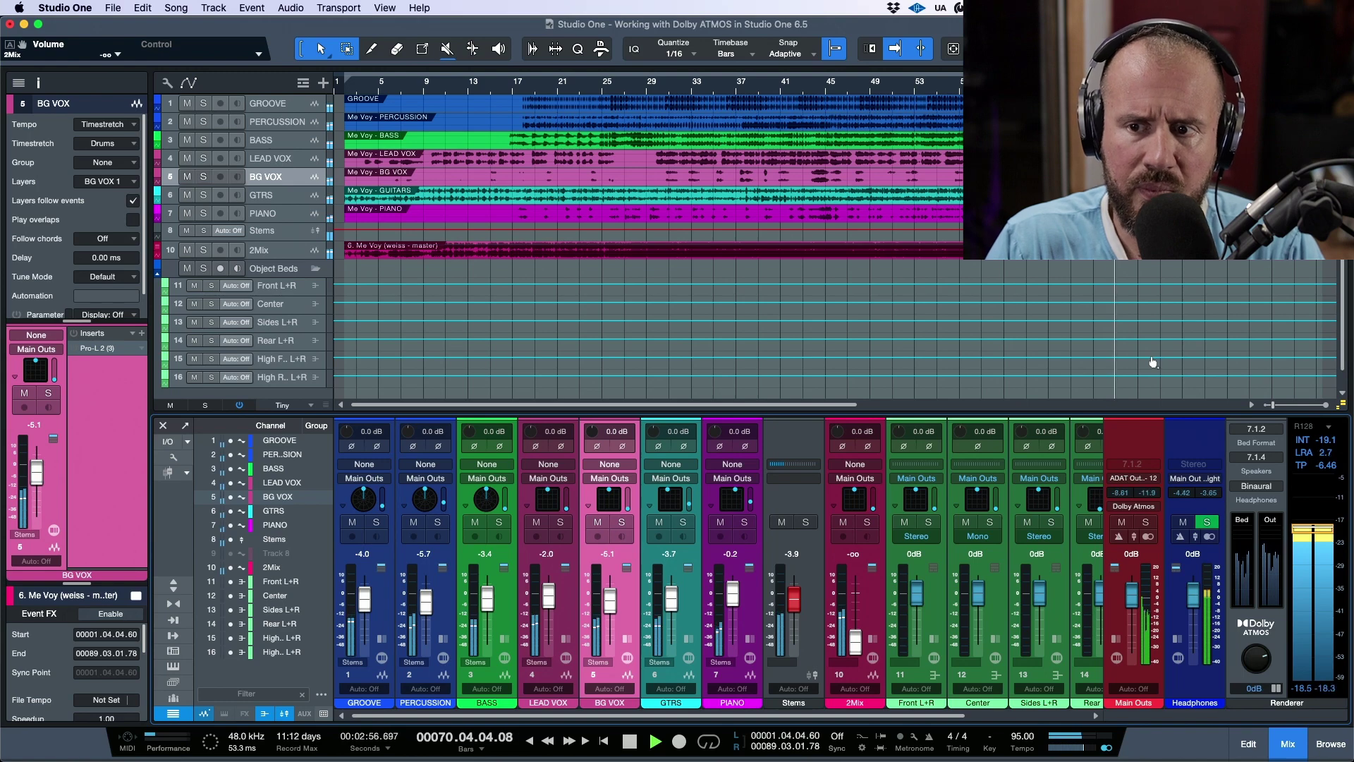
pyautogui.press('space')
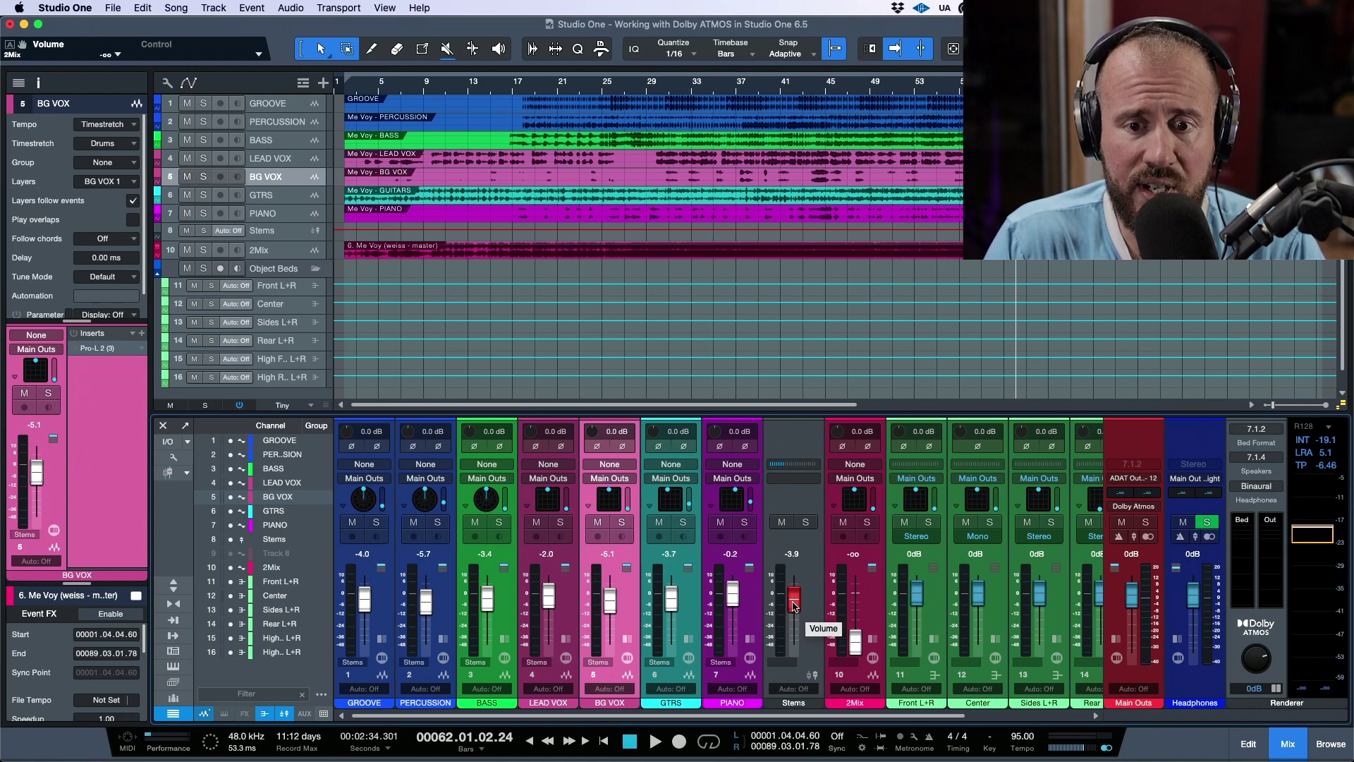
# Step: Raise the Stems fader to -2.9 dB, reset the loudness meter and play the mix to measure it again
pyautogui.moveTo(796, 605); pyautogui.dragTo(804, 578)
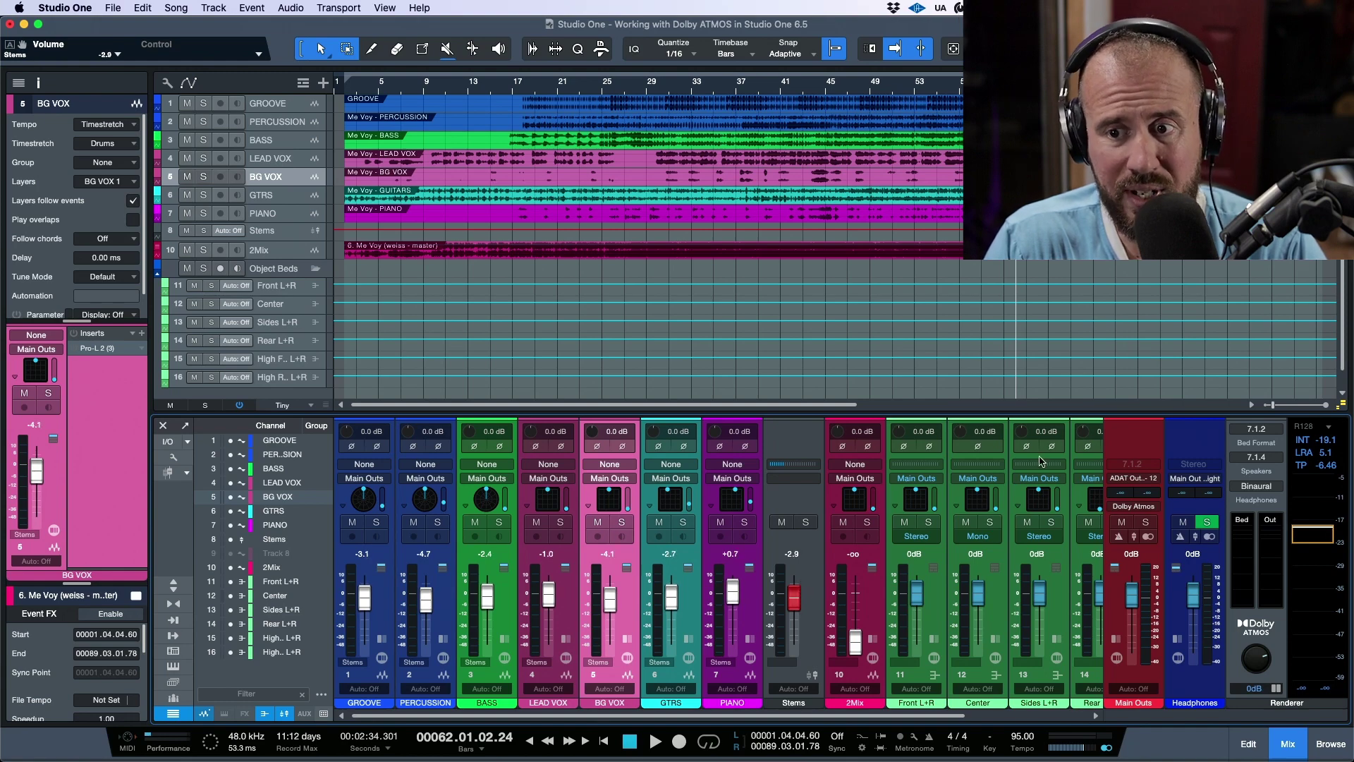
pyautogui.click(1328, 428)
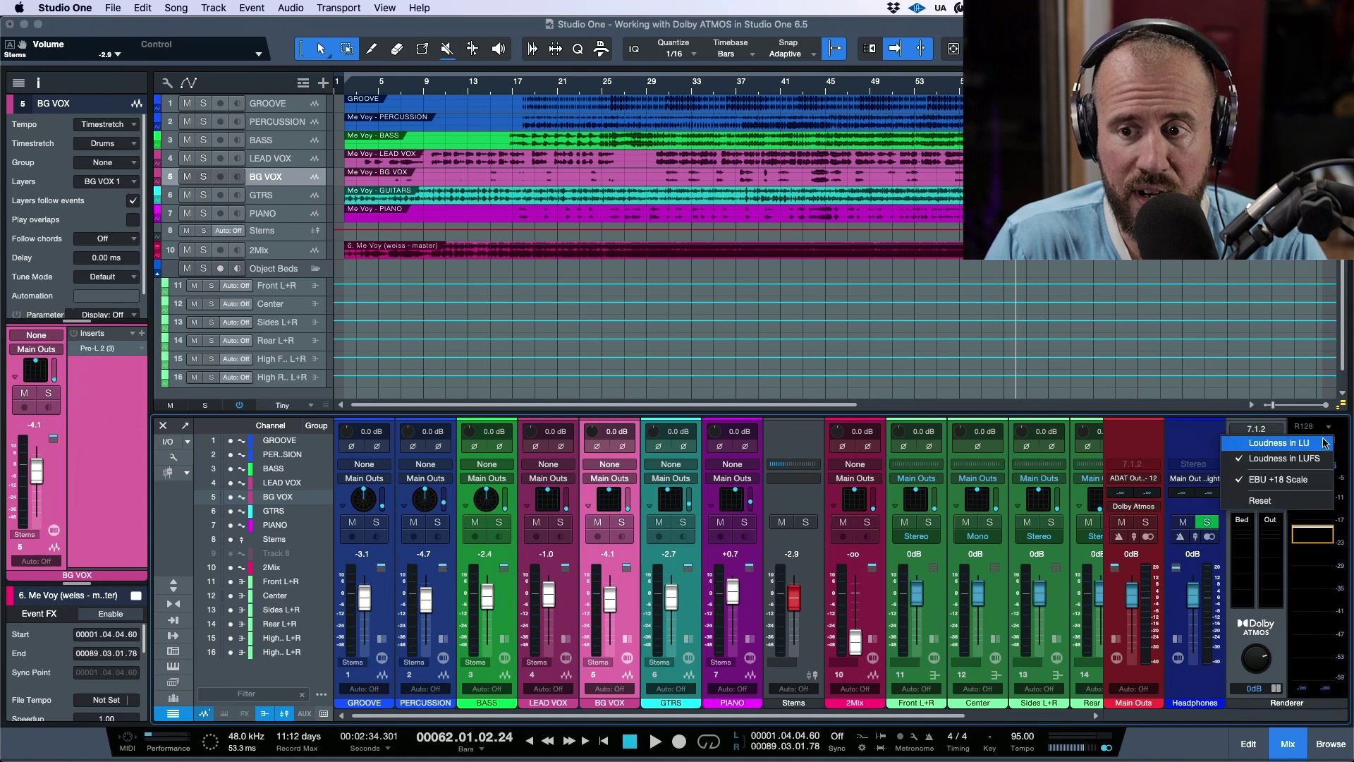
pyautogui.click(1261, 500)
pyautogui.press('space')
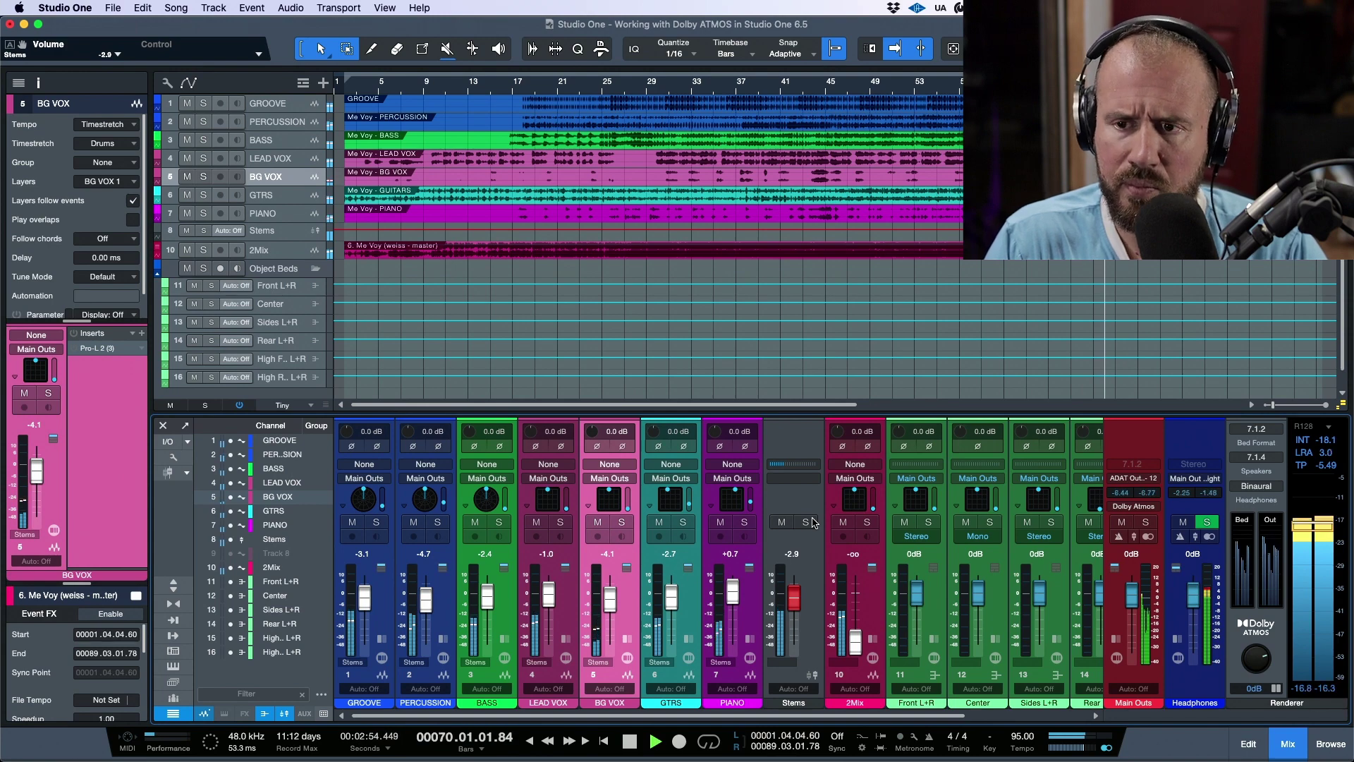
pyautogui.press('space')
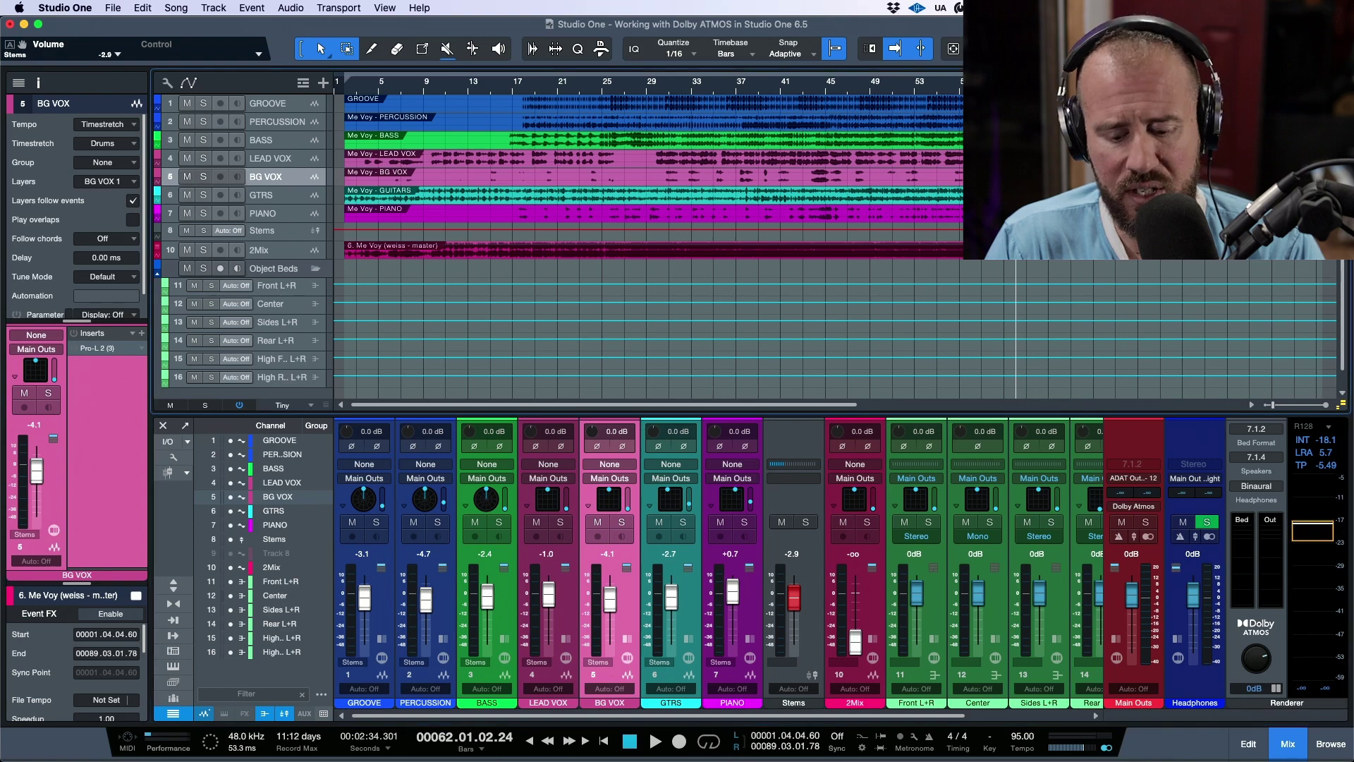
# Step: Open the audio setup preferences and choose a device block size of 512 samples
pyautogui.press('super+comma')
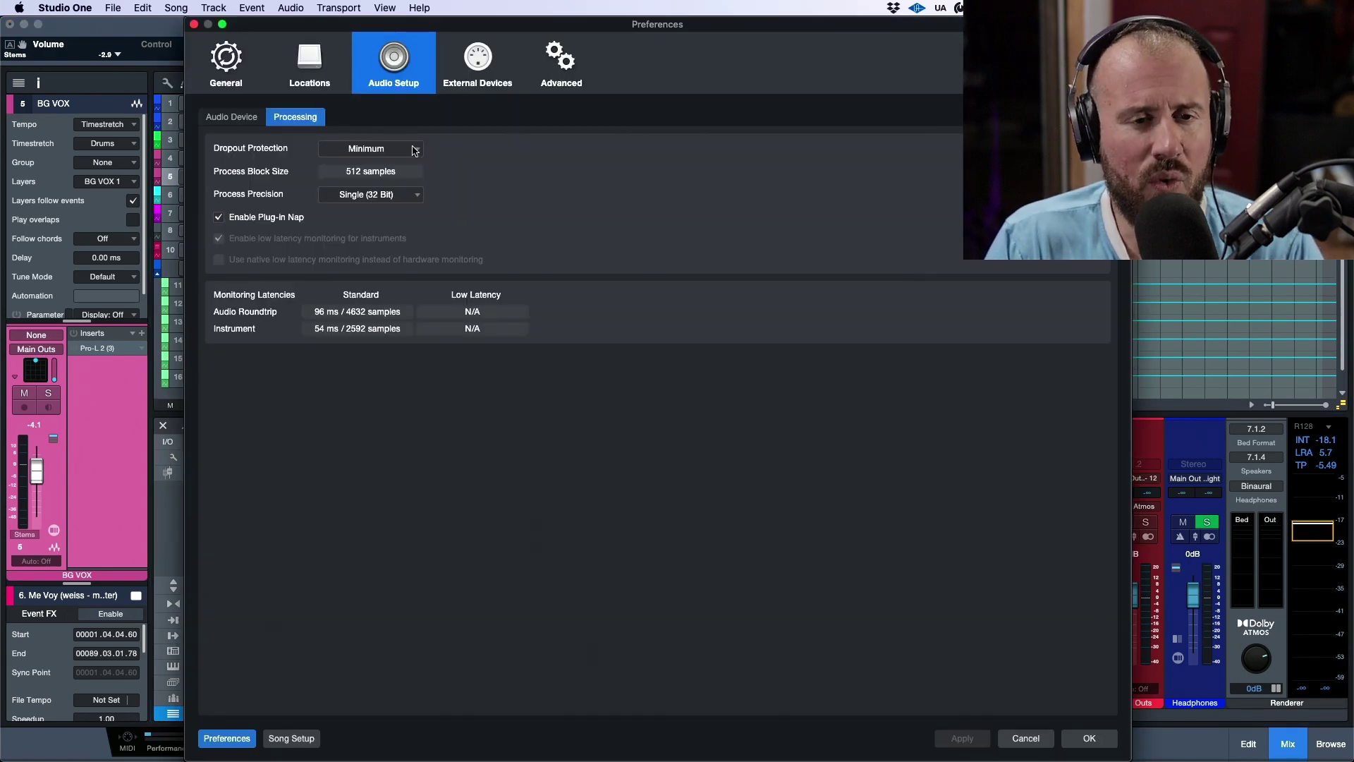
pyautogui.click(255, 119)
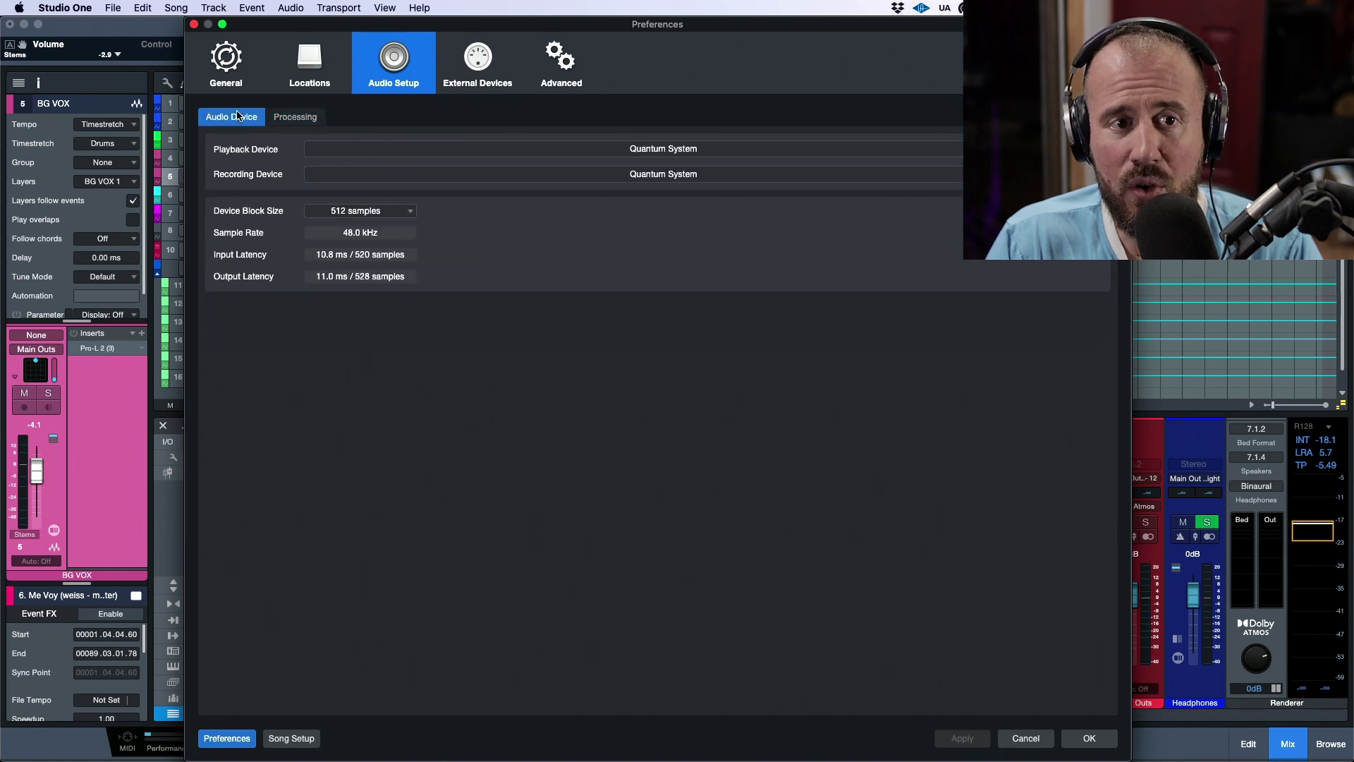
pyautogui.click(392, 215)
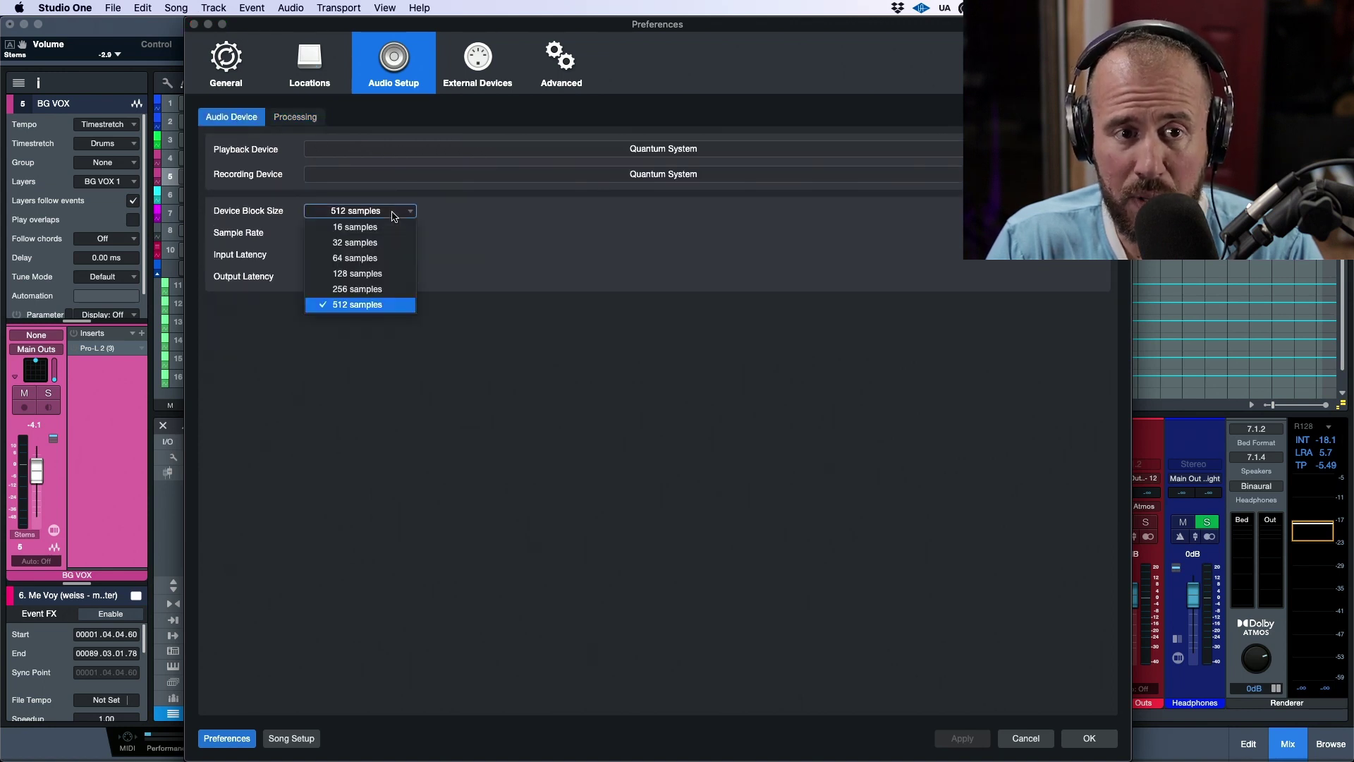
pyautogui.click(368, 305)
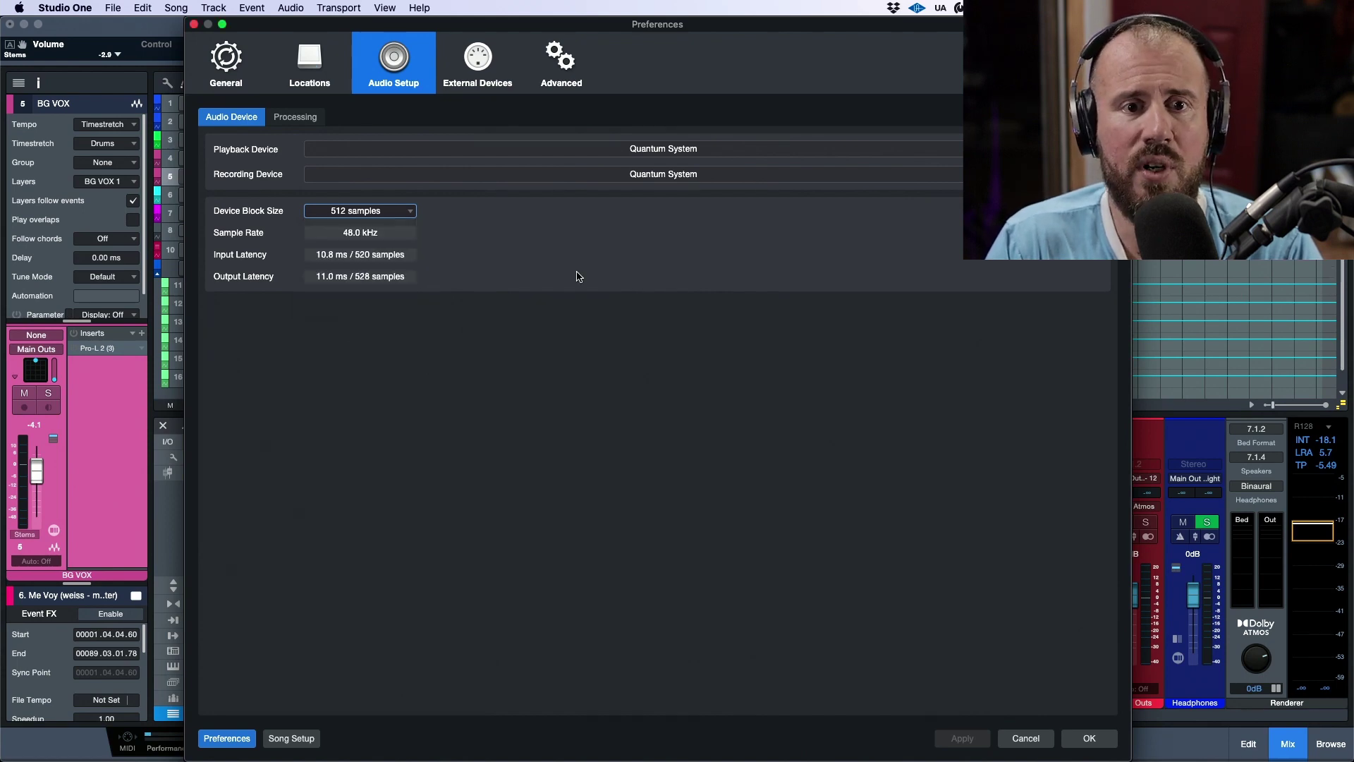
# Step: Set the processing dropout protection to Medium, review the audio device settings and accept the preferences
pyautogui.click(296, 116)
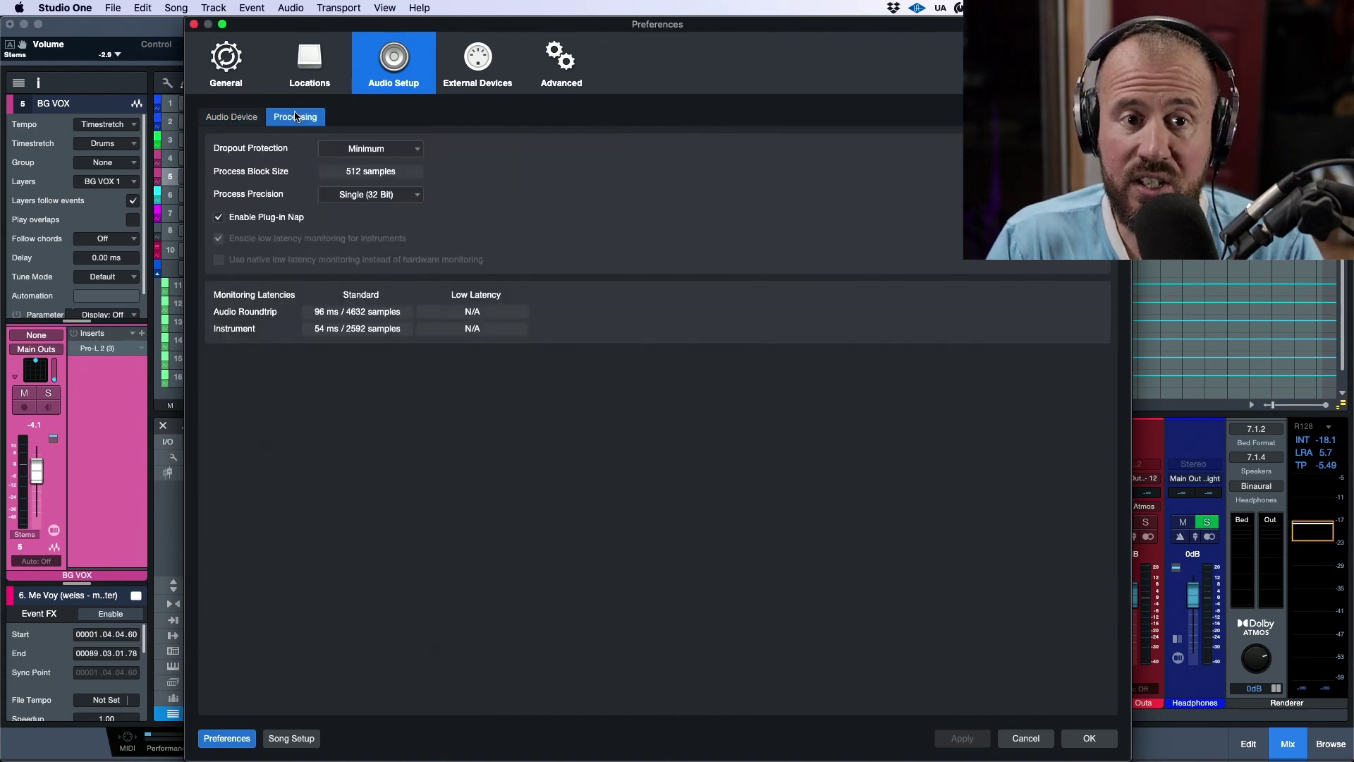
pyautogui.click(395, 152)
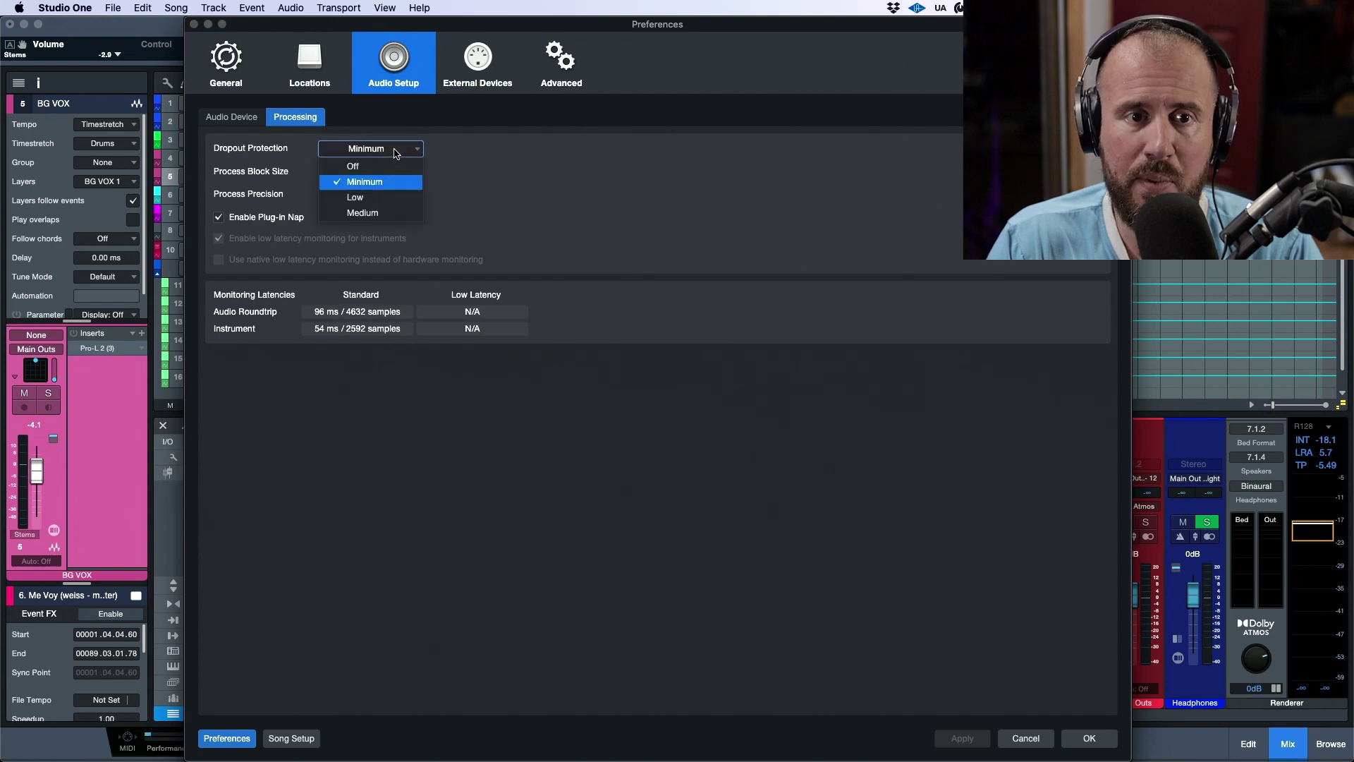
pyautogui.click(379, 214)
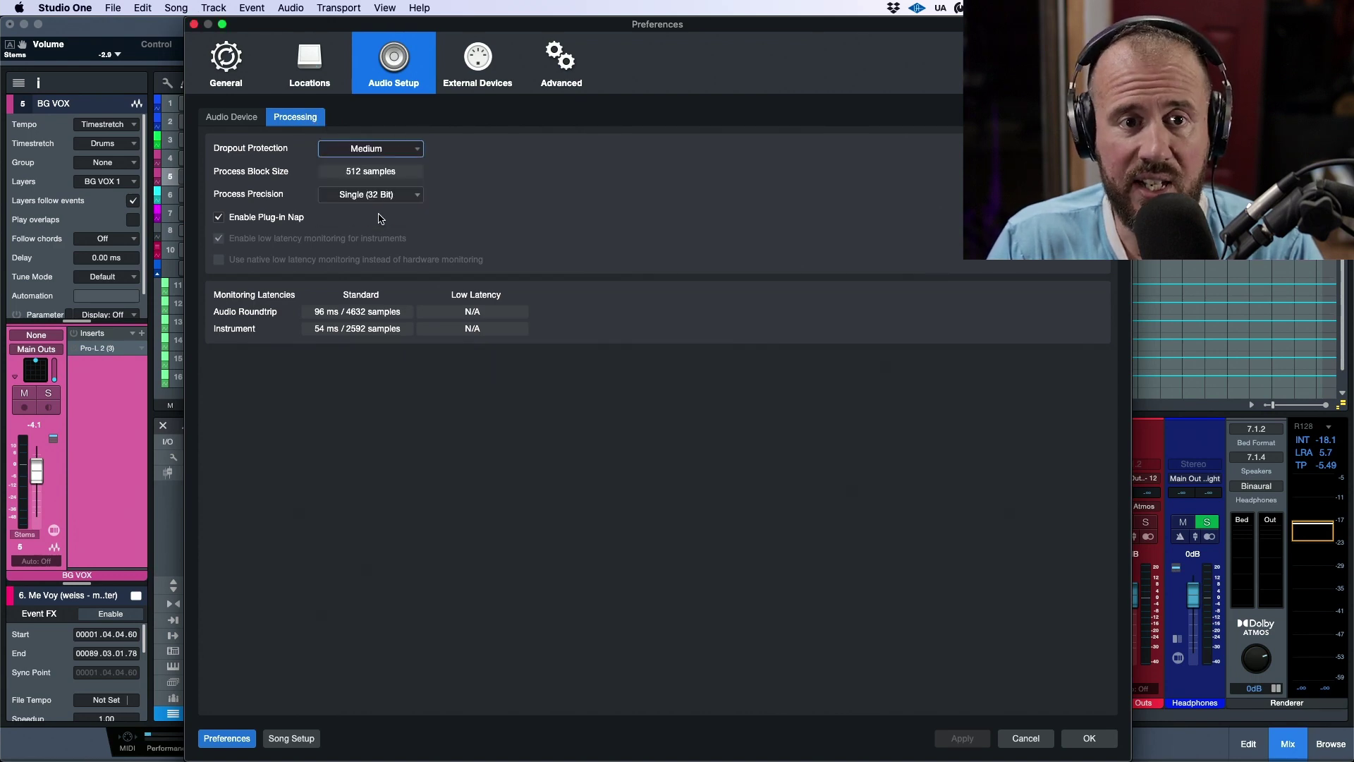
pyautogui.click(243, 121)
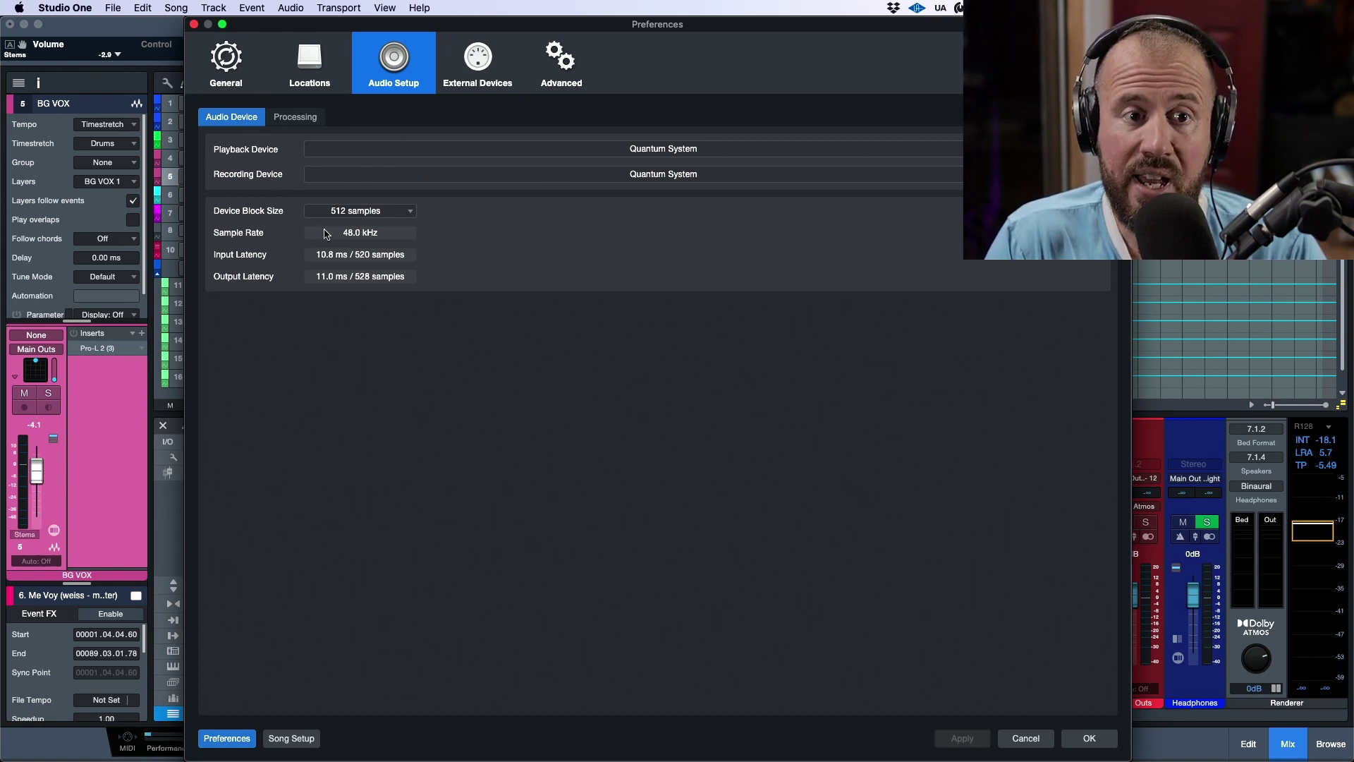
pyautogui.click(1089, 738)
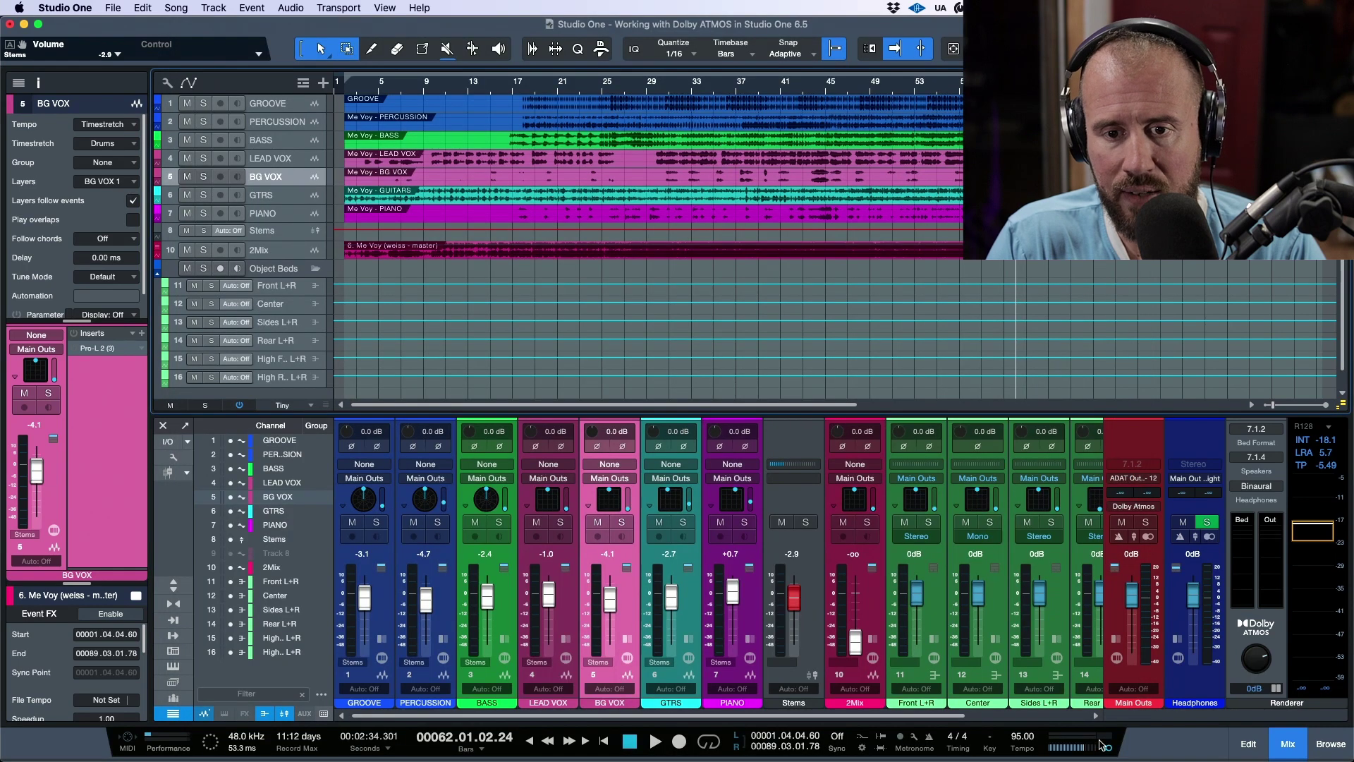